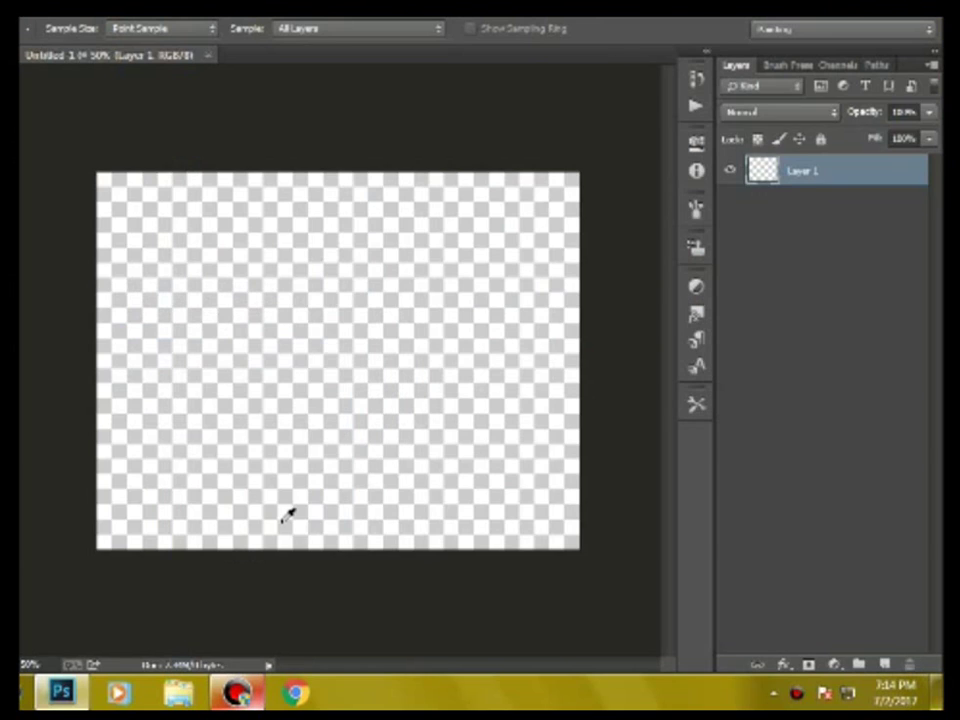
# Open the grad546 texture image from the PNG Text+Effect textures folder.
pyautogui.click(663, 54)
pyautogui.click(364, 64)
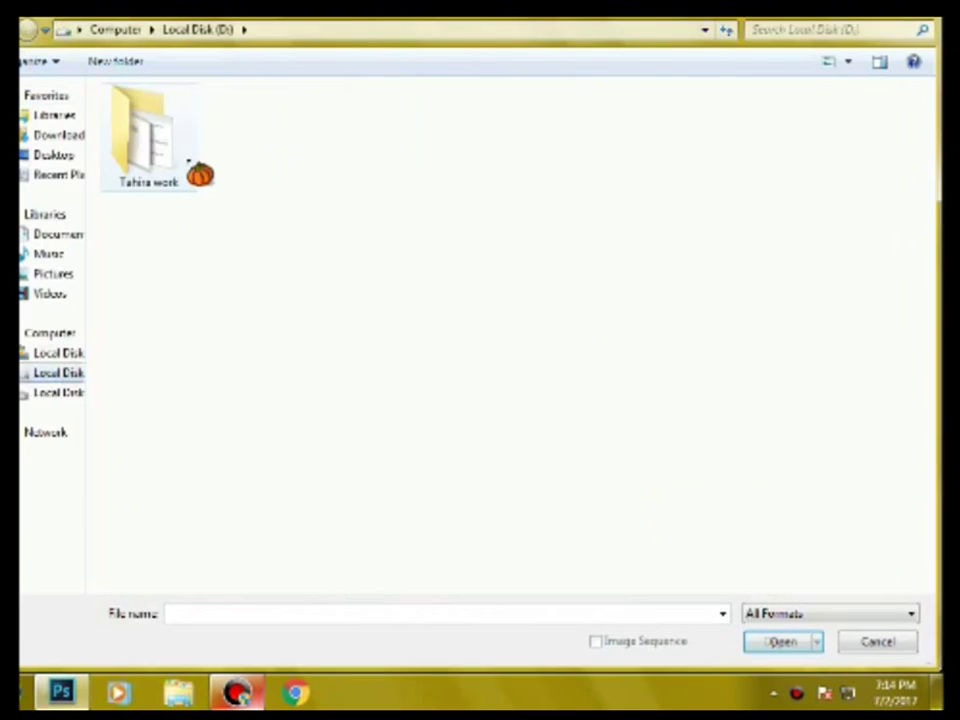
pyautogui.doubleClick(197, 171)
pyautogui.scroll(-5, 505, 290)
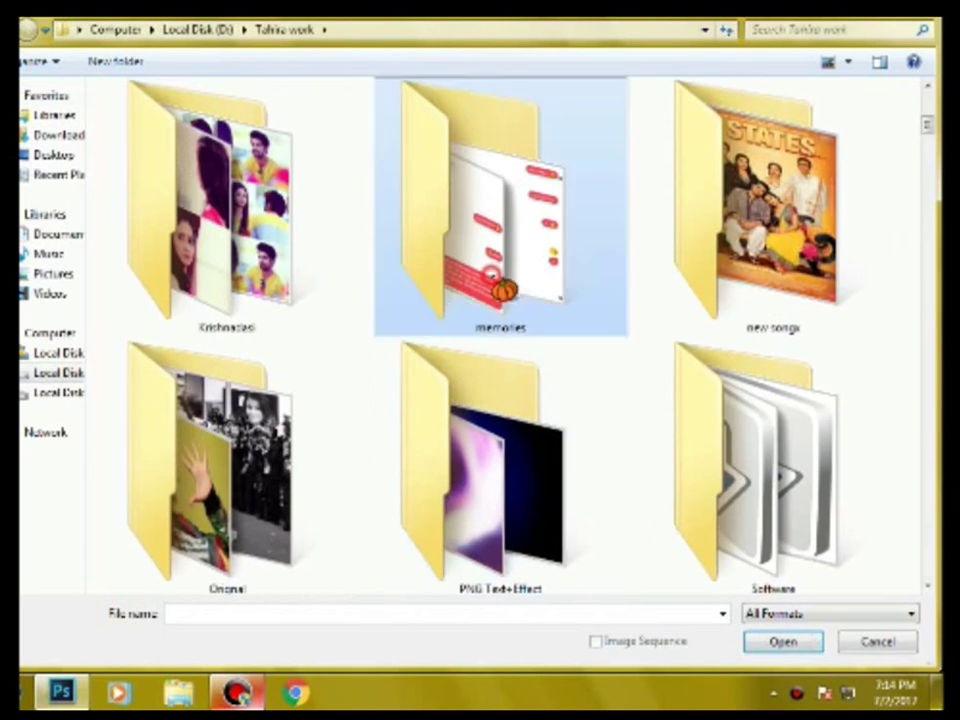
pyautogui.doubleClick(490, 460)
pyautogui.scroll(-3, 740, 540)
pyautogui.doubleClick(752, 575)
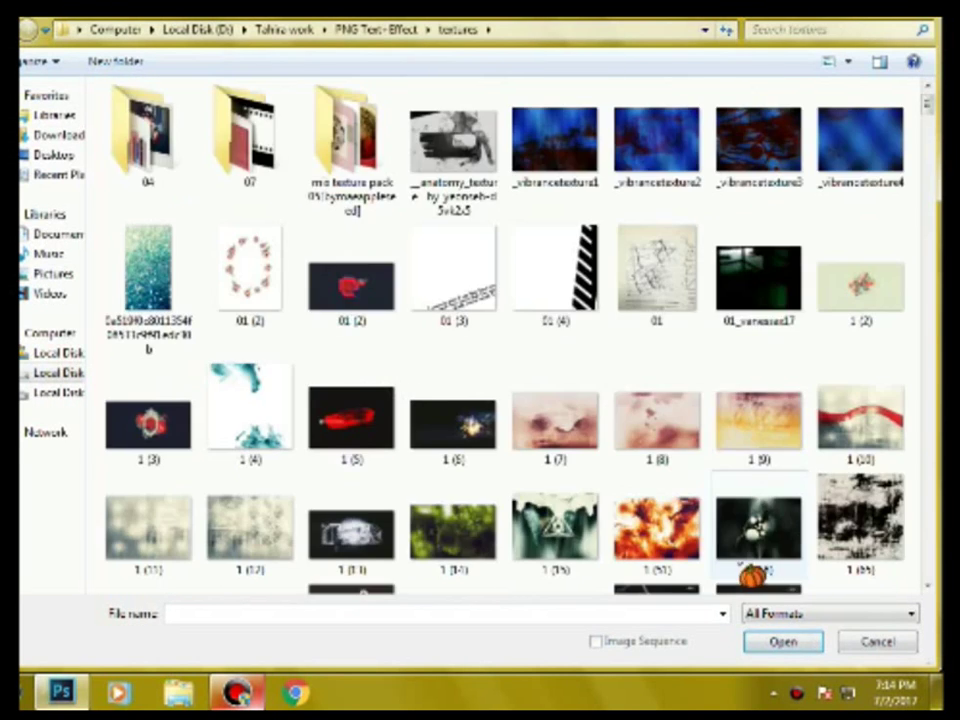
pyautogui.scroll(-10, 621, 499)
pyautogui.scroll(-10, 621, 499)
pyautogui.scroll(8, 621, 499)
pyautogui.click(862, 345)
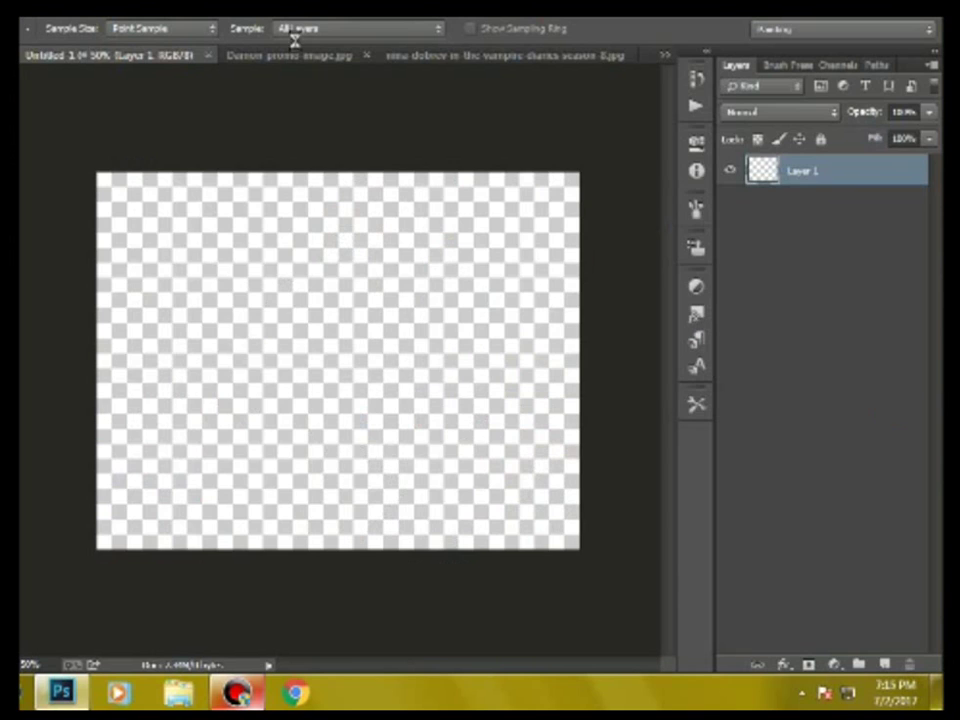
# Copy the grad546 texture onto Untitled 1 and scale it to fill the canvas.
pyautogui.moveTo(317, 60); pyautogui.dragTo(236, 154)
pyautogui.moveTo(400, 400); pyautogui.dragTo(617, 258)
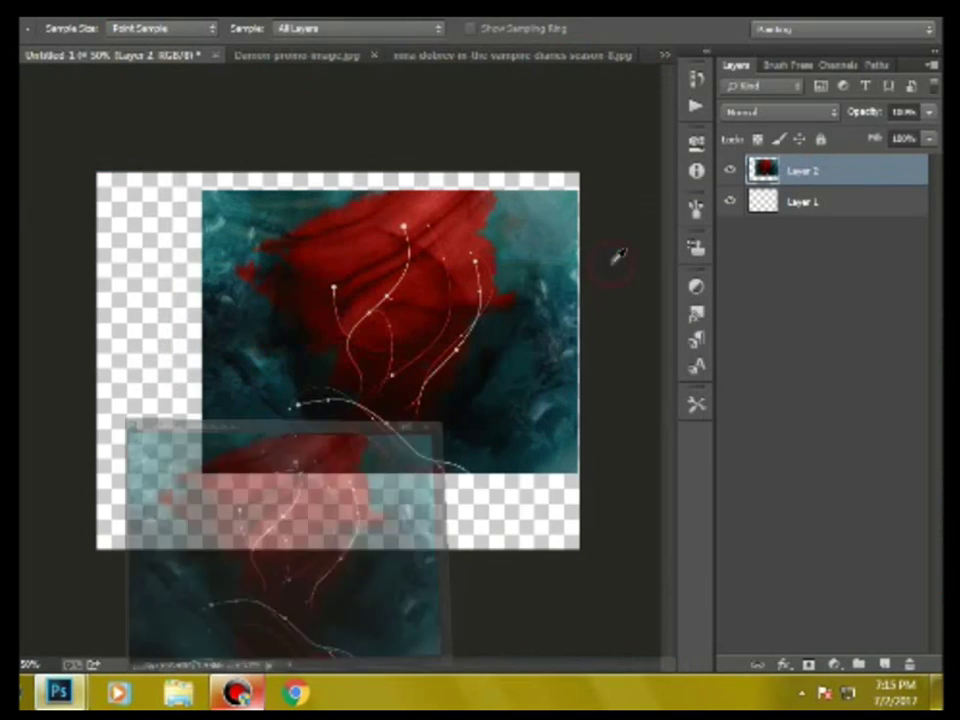
pyautogui.hotkey('ctrl', 't')
pyautogui.moveTo(340, 345); pyautogui.dragTo(234, 328)
pyautogui.moveTo(472, 455); pyautogui.dragTo(614, 563)
pyautogui.press('e')
# Add a Black & White adjustment layer so the texture turns grayscale.
pyautogui.press('Return')
pyautogui.click(833, 663)
pyautogui.click(820, 362)
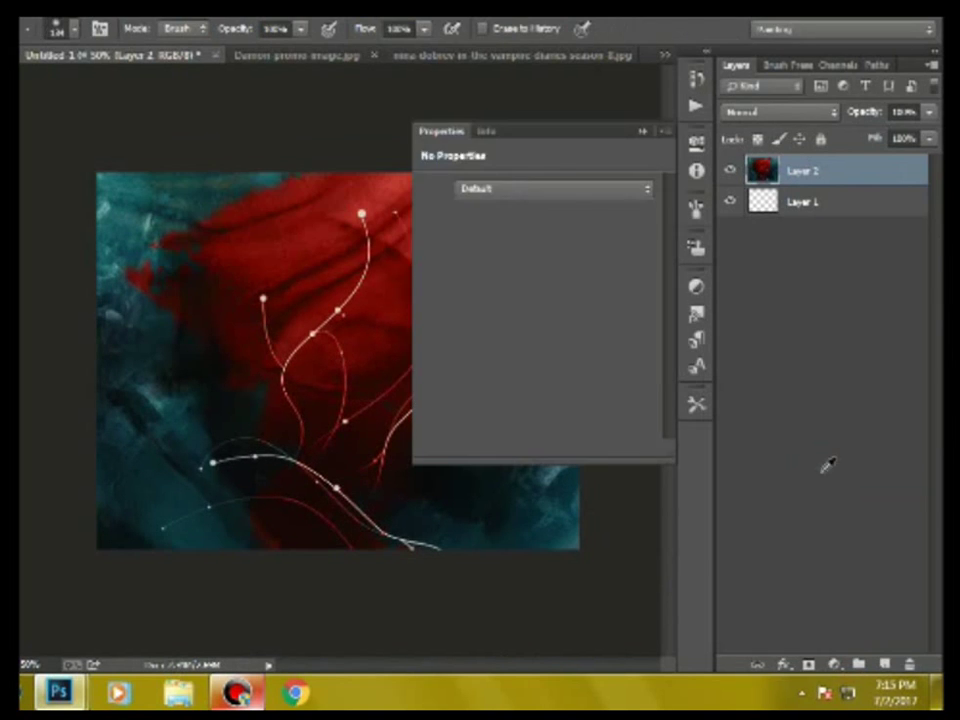
pyautogui.click(332, 236)
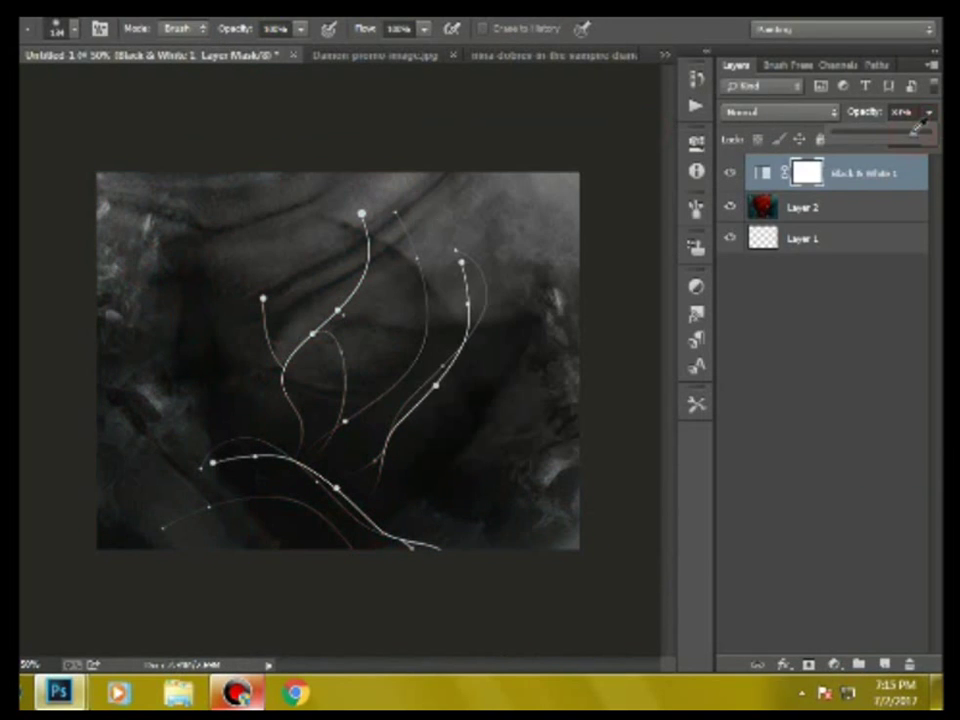
# Copy the man's close-up, the woman's and the leather-jacket portraits into the poster as layers.
pyautogui.moveTo(360, 63); pyautogui.dragTo(575, 238)
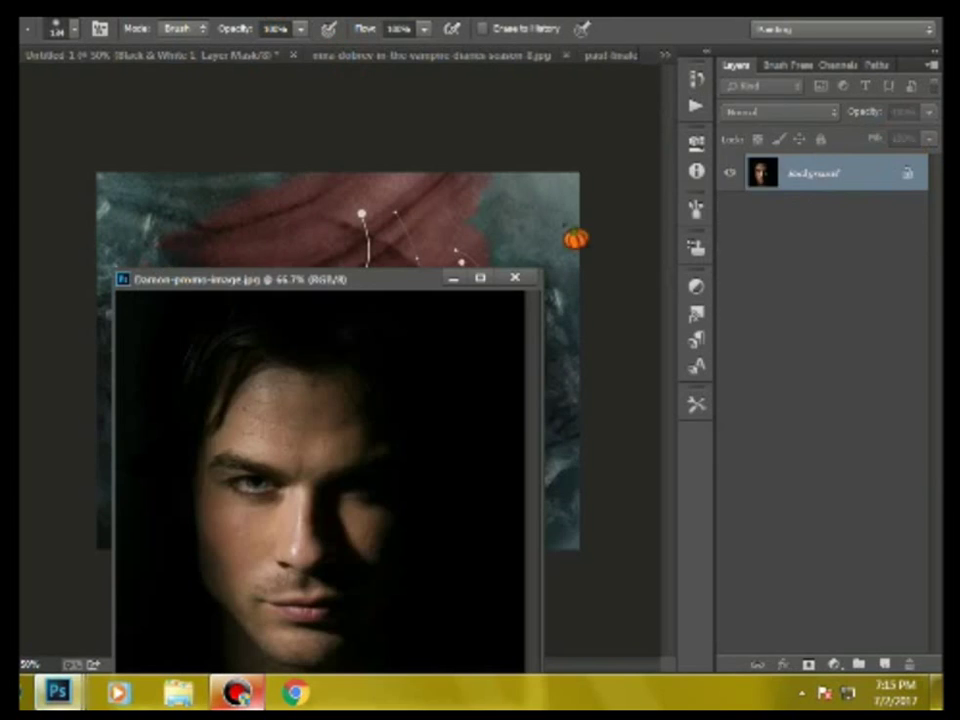
pyautogui.moveTo(300, 450); pyautogui.dragTo(489, 296)
pyautogui.click(514, 278)
pyautogui.moveTo(320, 55); pyautogui.dragTo(236, 306)
pyautogui.moveTo(236, 400); pyautogui.dragTo(624, 349)
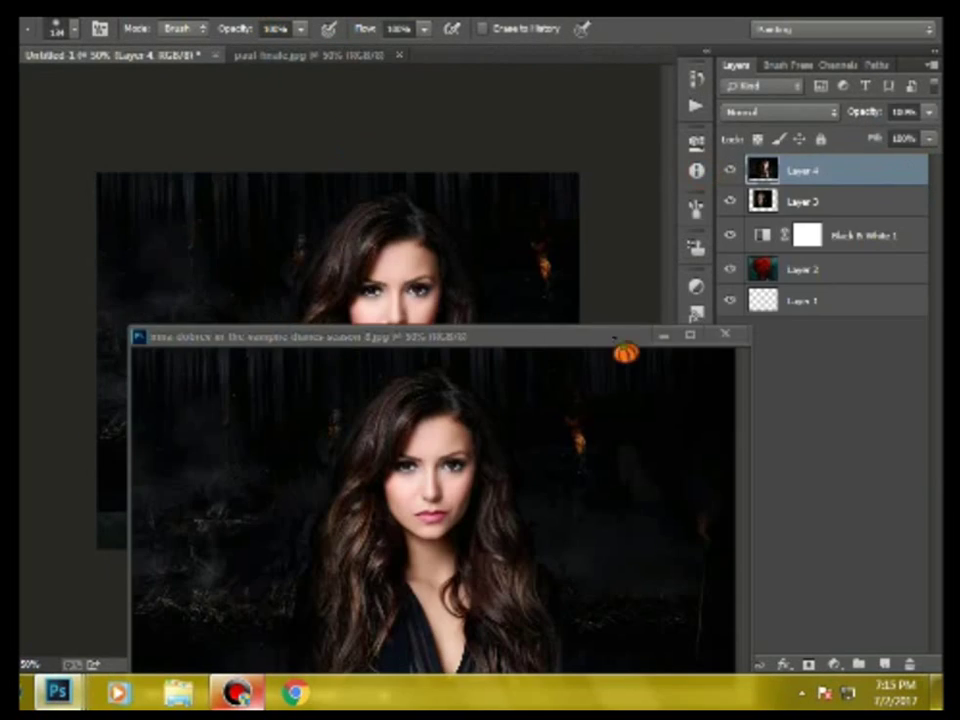
pyautogui.click(688, 336)
pyautogui.moveTo(373, 62); pyautogui.dragTo(560, 290)
pyautogui.moveTo(754, 180); pyautogui.dragTo(300, 230)
pyautogui.click(744, 285)
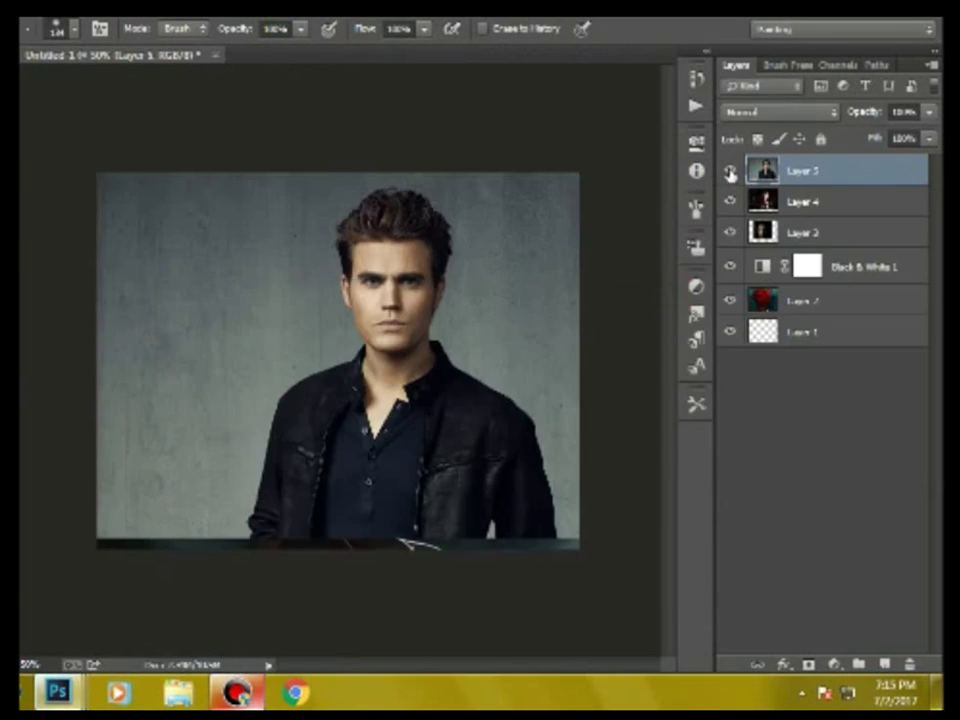
# Hide the leather-jacket layer, set the woman's portrait to Screen, lower it and shift it left.
pyautogui.click(729, 170)
pyautogui.click(760, 203)
pyautogui.click(760, 111)
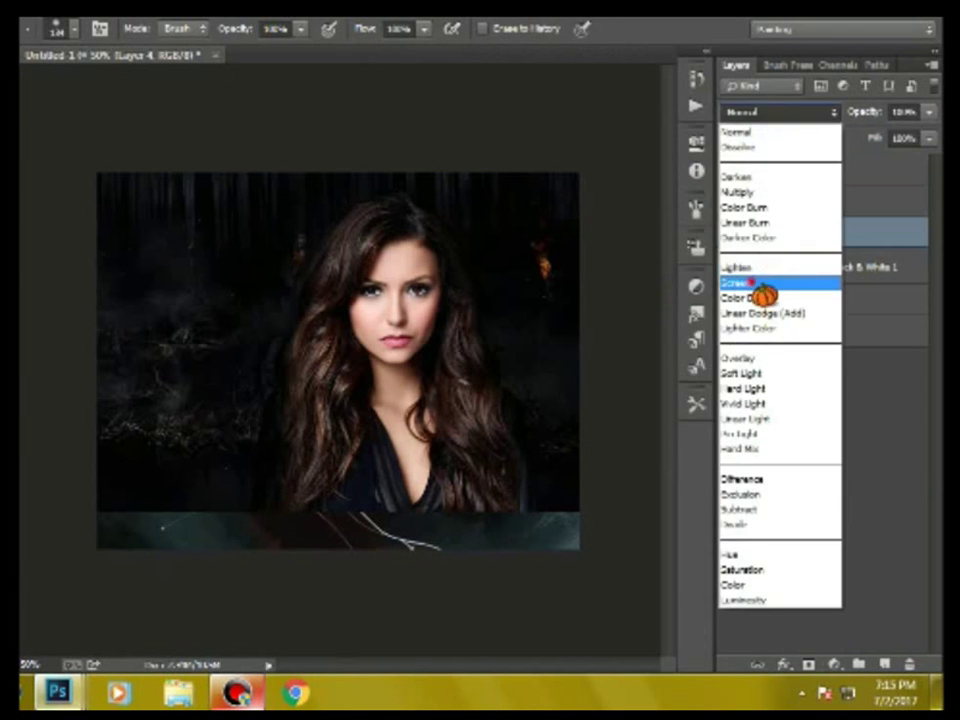
pyautogui.click(755, 280)
pyautogui.hotkey('ctrl', '[')
pyautogui.hotkey('ctrl', 't')
pyautogui.moveTo(500, 450); pyautogui.dragTo(503, 439)
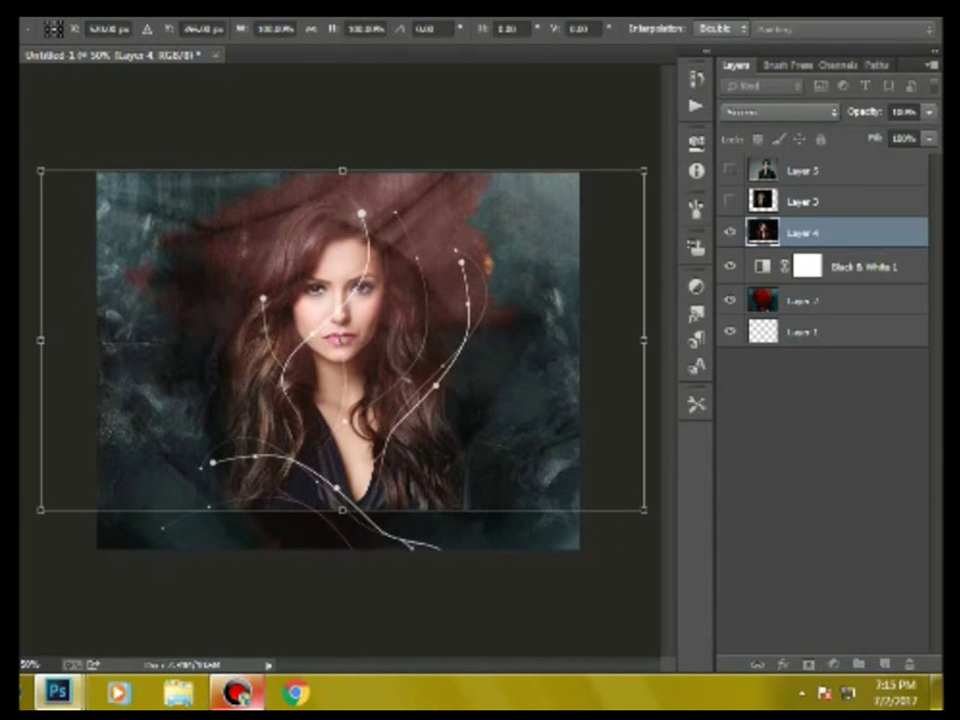
pyautogui.press('Return')
# Crop-extend the canvas upward into a square.
pyautogui.press('b')
pyautogui.click(729, 300)
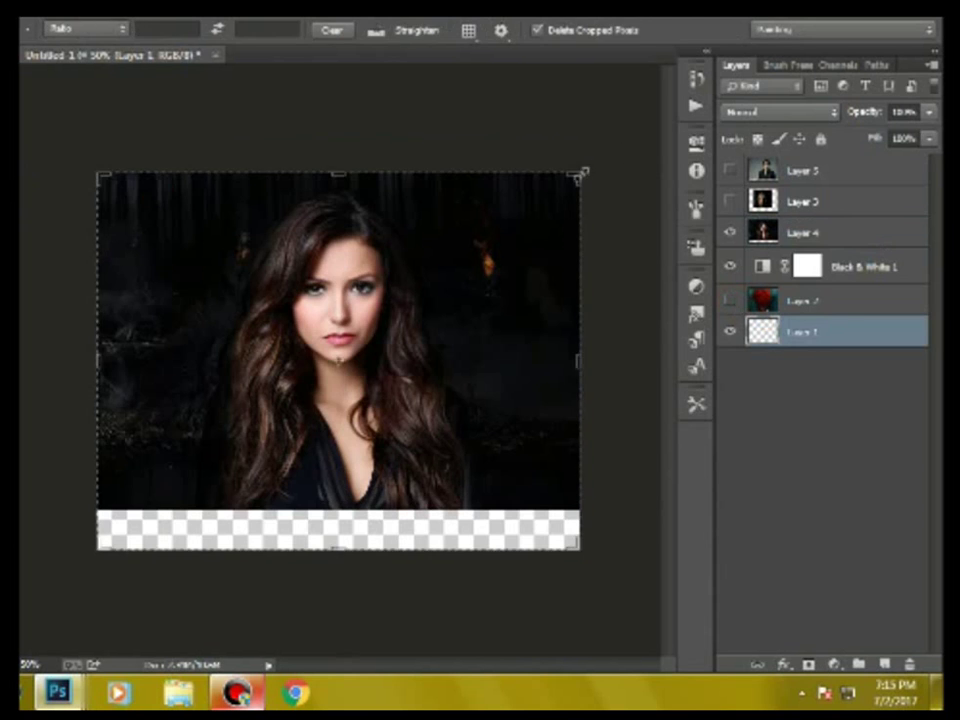
pyautogui.moveTo(583, 174); pyautogui.dragTo(566, 128)
pyautogui.press('Return')
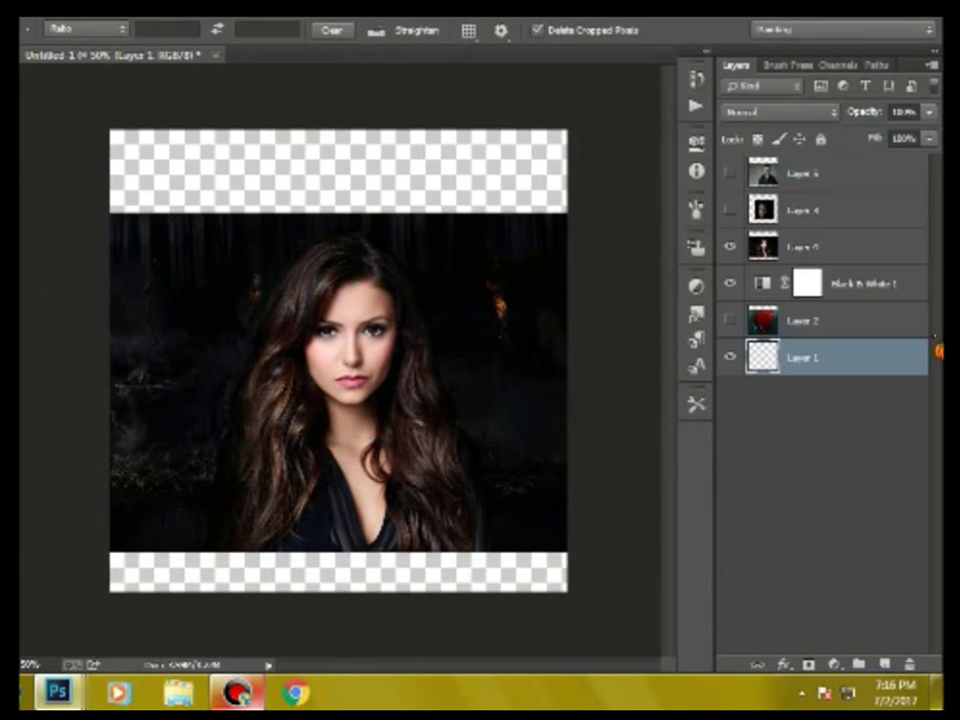
# Move and enlarge the texture layer to cover the whole square canvas.
pyautogui.click(800, 320)
pyautogui.click(729, 320)
pyautogui.hotkey('ctrl', 't')
pyautogui.rightClick(462, 346)
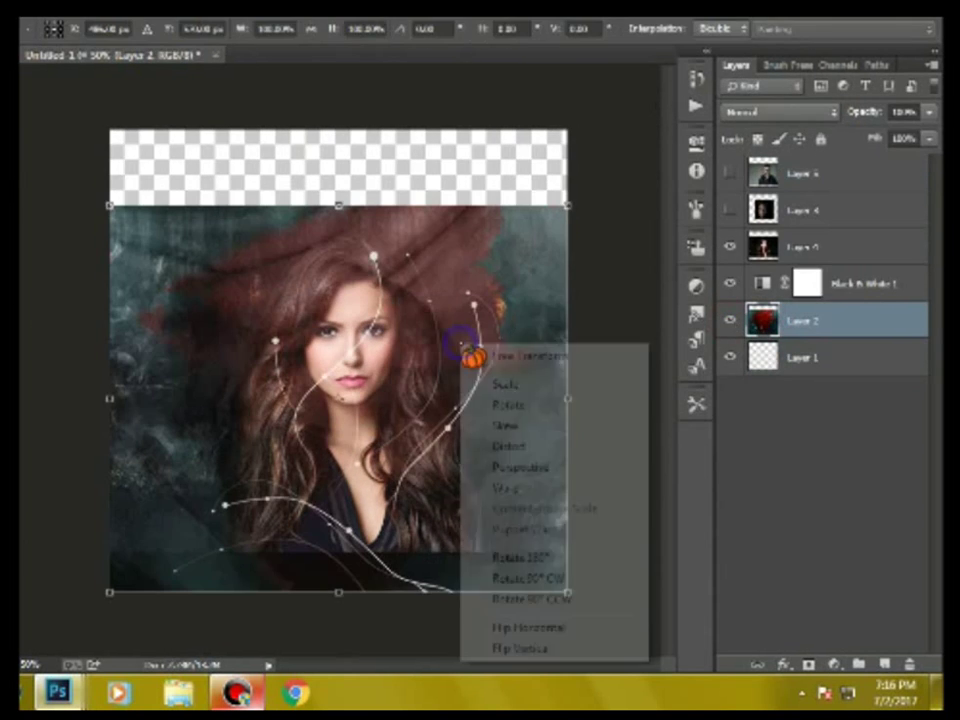
pyautogui.moveTo(404, 375); pyautogui.dragTo(404, 311)
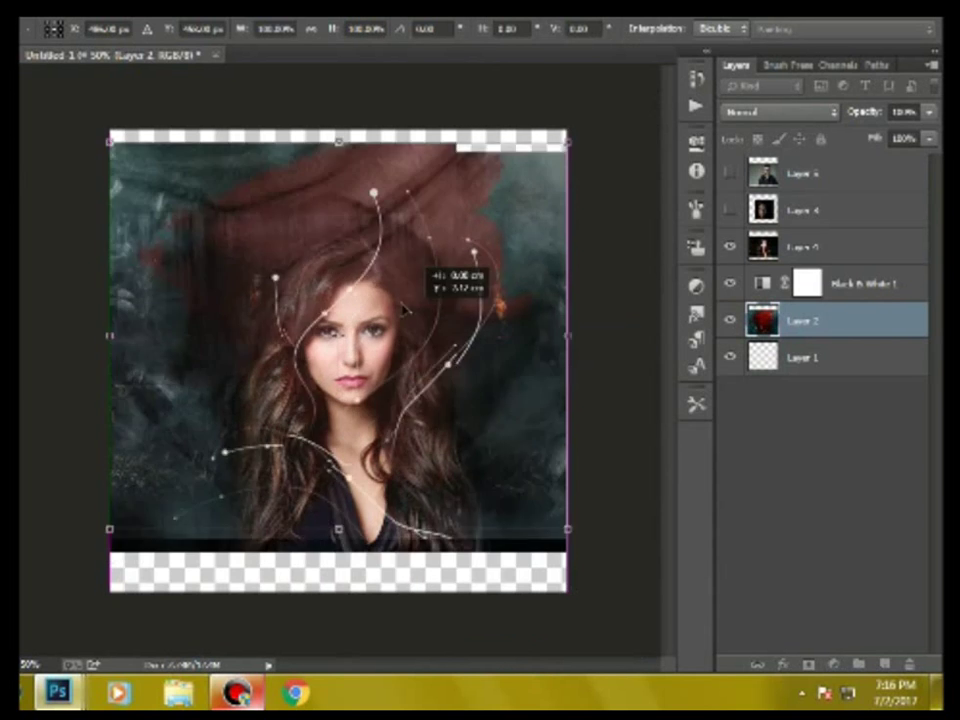
pyautogui.moveTo(566, 528); pyautogui.dragTo(616, 592)
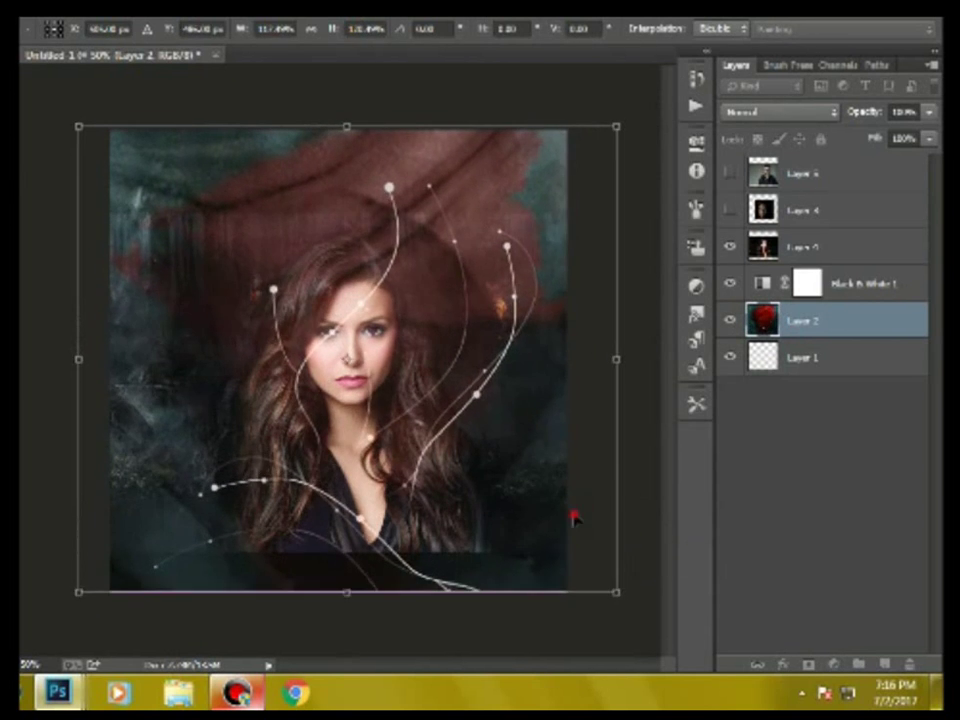
pyautogui.moveTo(574, 517); pyautogui.dragTo(557, 521)
pyautogui.press('r')
pyautogui.press('Return')
# Shrink the woman's portrait and nudge it into the upper centre.
pyautogui.click(800, 246)
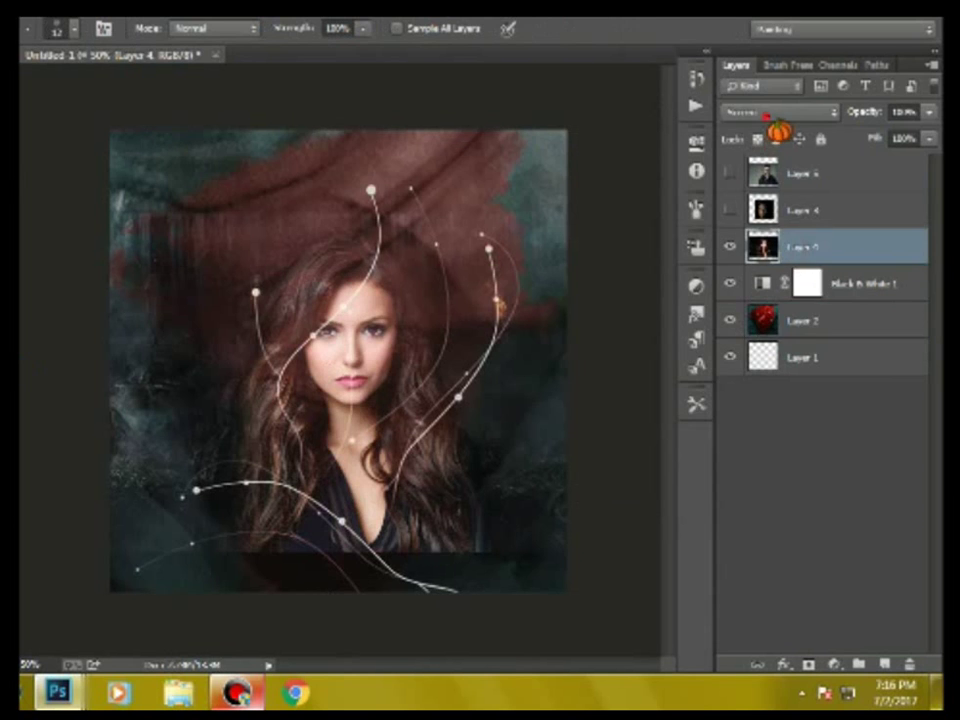
pyautogui.hotkey('ctrl', 't')
pyautogui.moveTo(375, 400); pyautogui.dragTo(375, 392)
pyautogui.moveTo(561, 514); pyautogui.dragTo(489, 461)
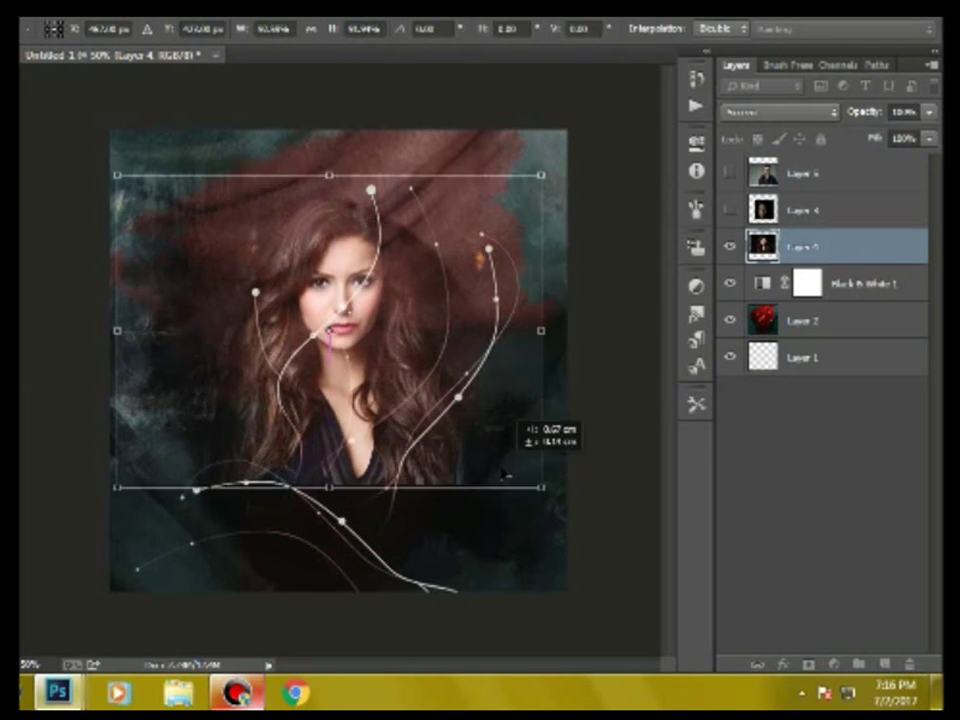
pyautogui.press('Return')
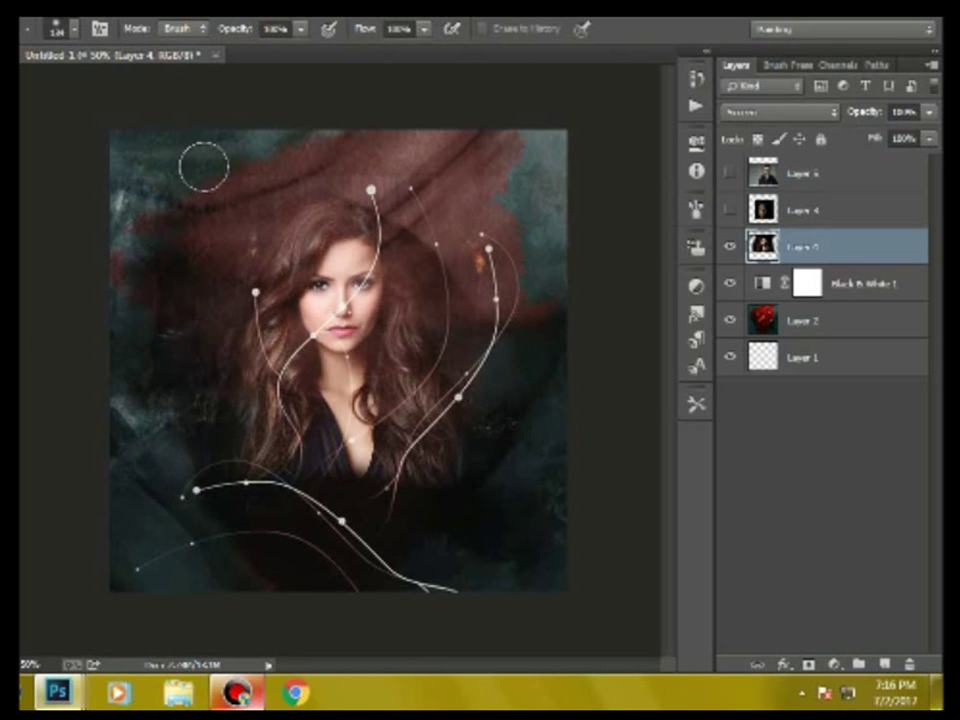
pyautogui.click(813, 324)
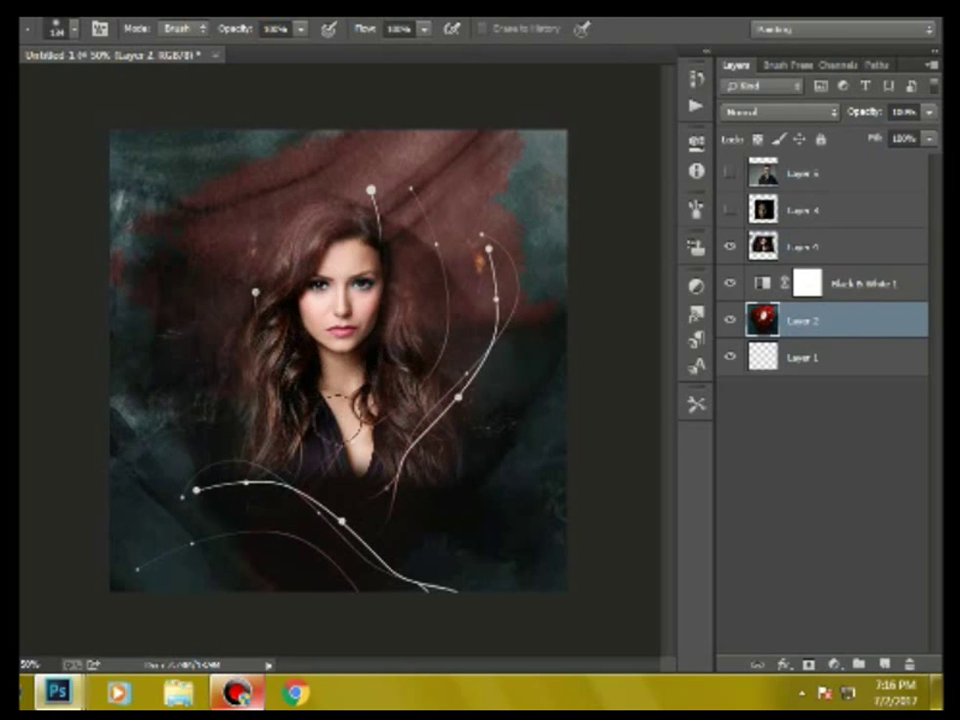
pyautogui.hotkey('ctrl', 'z')
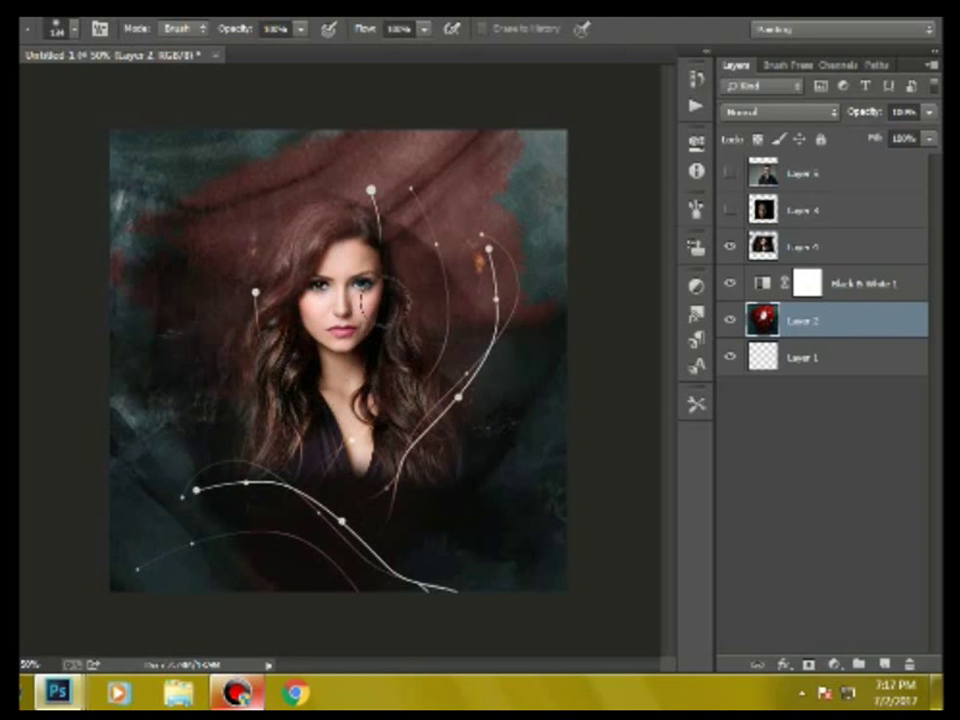
# Show the man's close-up, set it to Screen, and shrink and move it left.
pyautogui.click(790, 210)
pyautogui.click(729, 210)
pyautogui.hotkey('ctrl', 't')
pyautogui.click(760, 112)
pyautogui.click(761, 293)
pyautogui.moveTo(446, 425); pyautogui.dragTo(370, 425)
pyautogui.moveTo(424, 531); pyautogui.dragTo(361, 447)
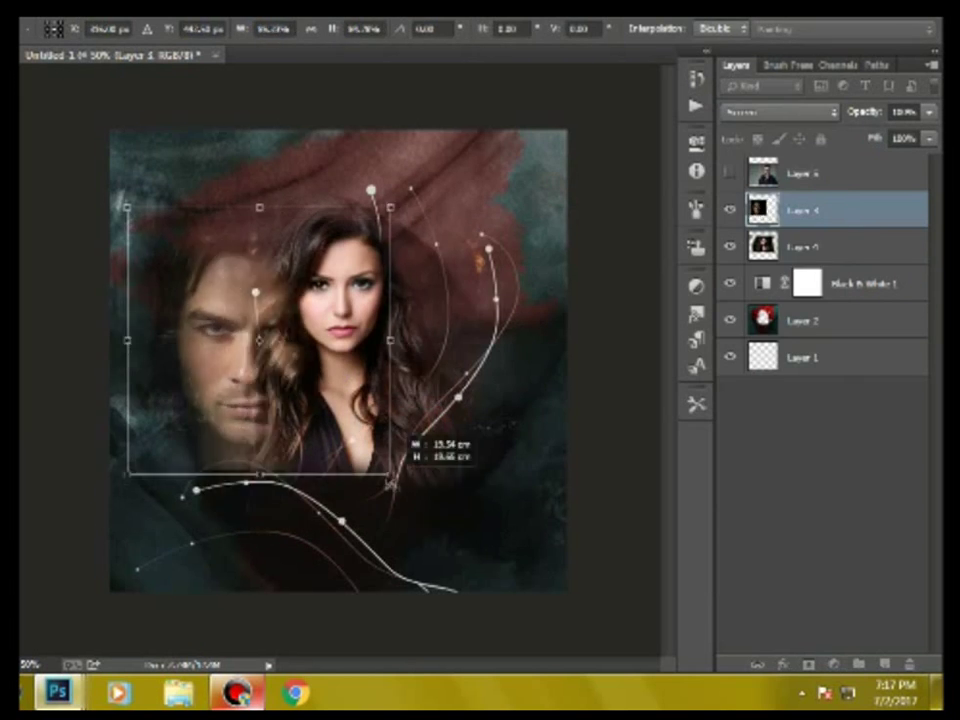
pyautogui.moveTo(250, 330); pyautogui.dragTo(265, 370)
pyautogui.press('Return')
pyautogui.press('e')
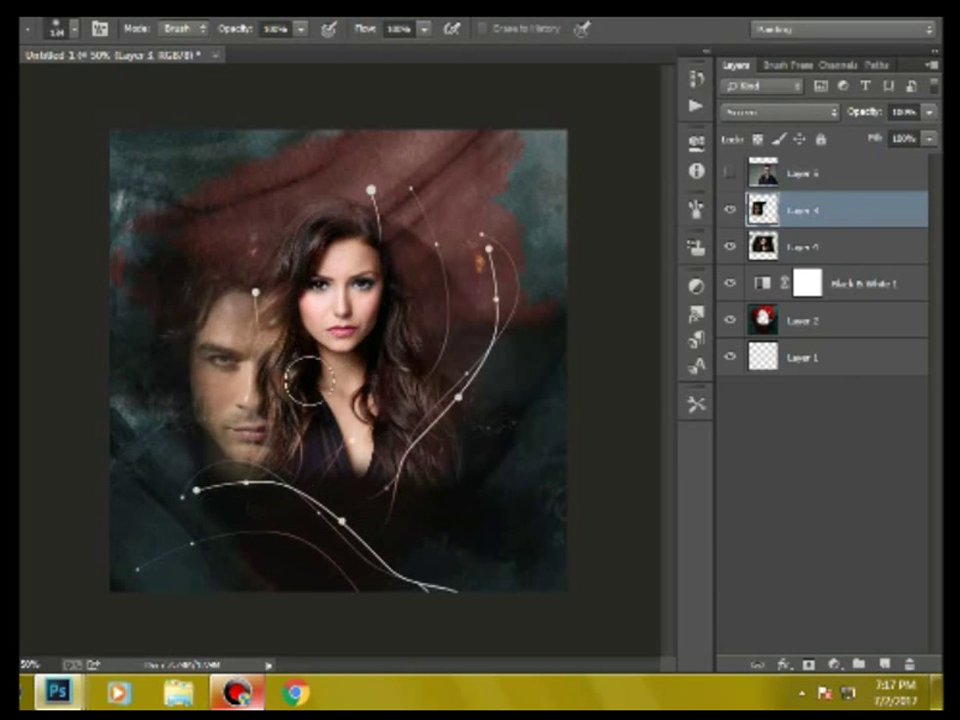
# Show the leather-jacket portrait in Screen mode, shrunk to sit right of the others.
pyautogui.click(805, 330)
pyautogui.click(790, 173)
pyautogui.click(729, 173)
pyautogui.click(780, 112)
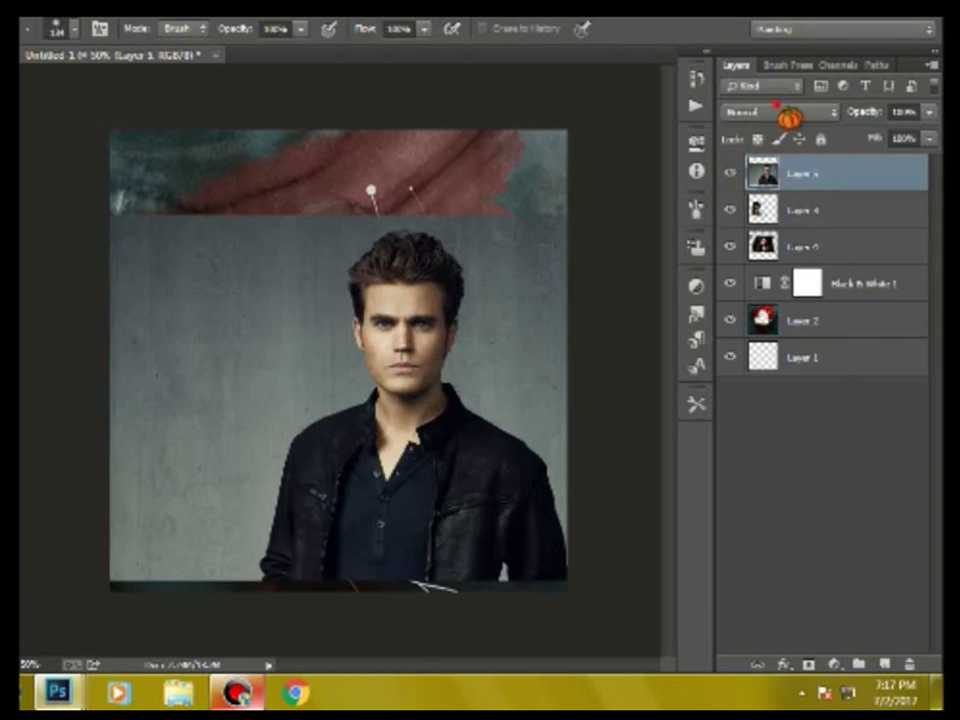
pyautogui.click(745, 284)
pyautogui.hotkey('ctrl', 't')
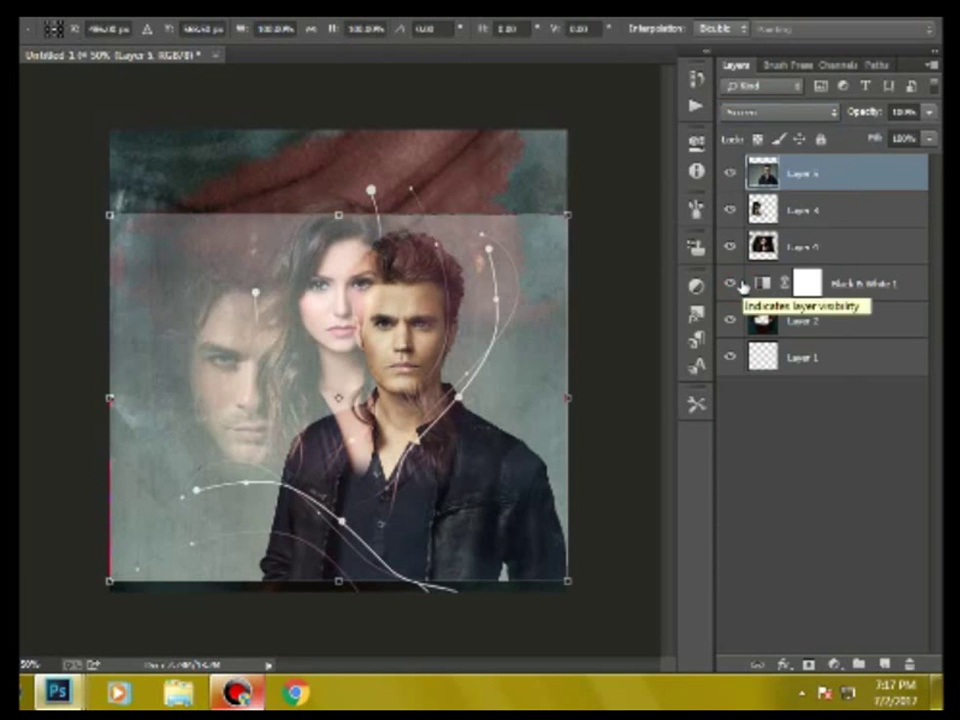
pyautogui.moveTo(565, 577); pyautogui.dragTo(446, 482)
pyautogui.moveTo(342, 390); pyautogui.dragTo(456, 413)
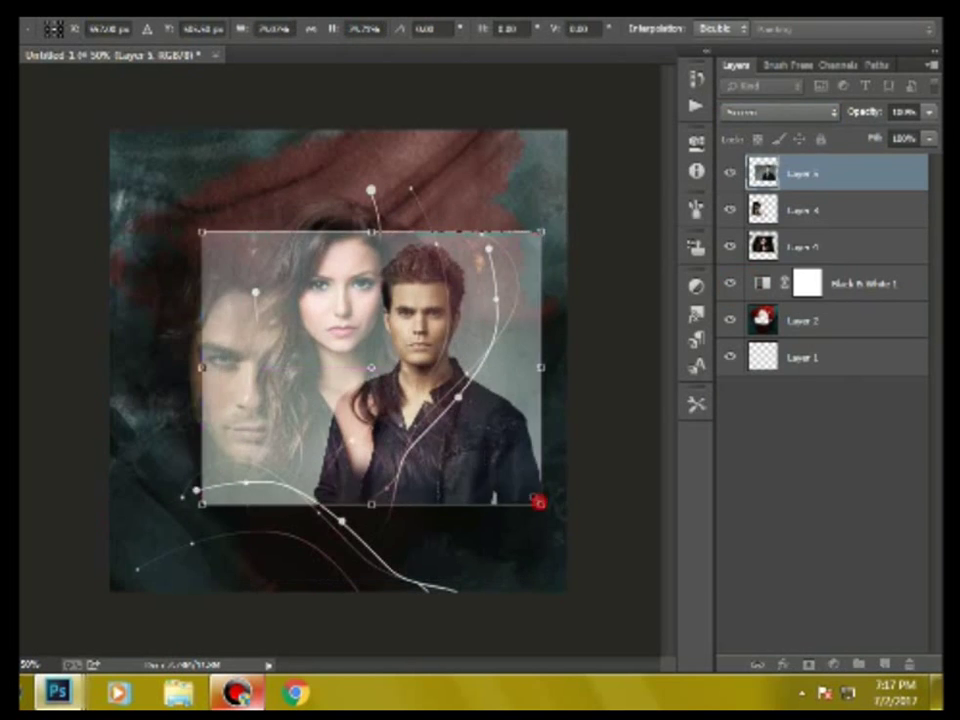
pyautogui.moveTo(538, 501); pyautogui.dragTo(515, 486)
pyautogui.press('Return')
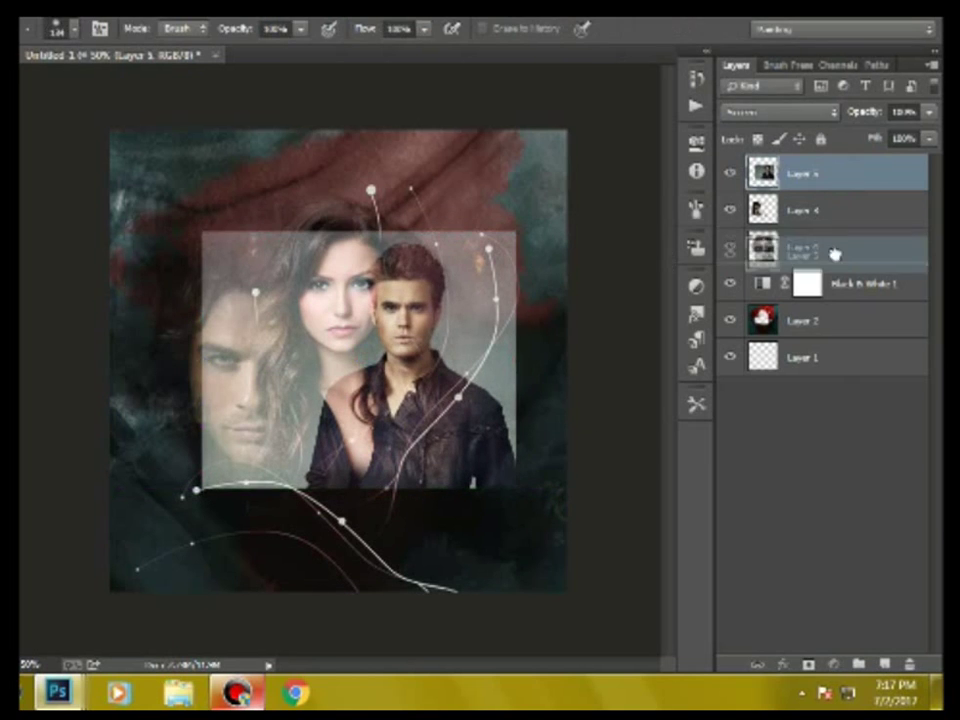
pyautogui.moveTo(833, 254); pyautogui.dragTo(833, 250)
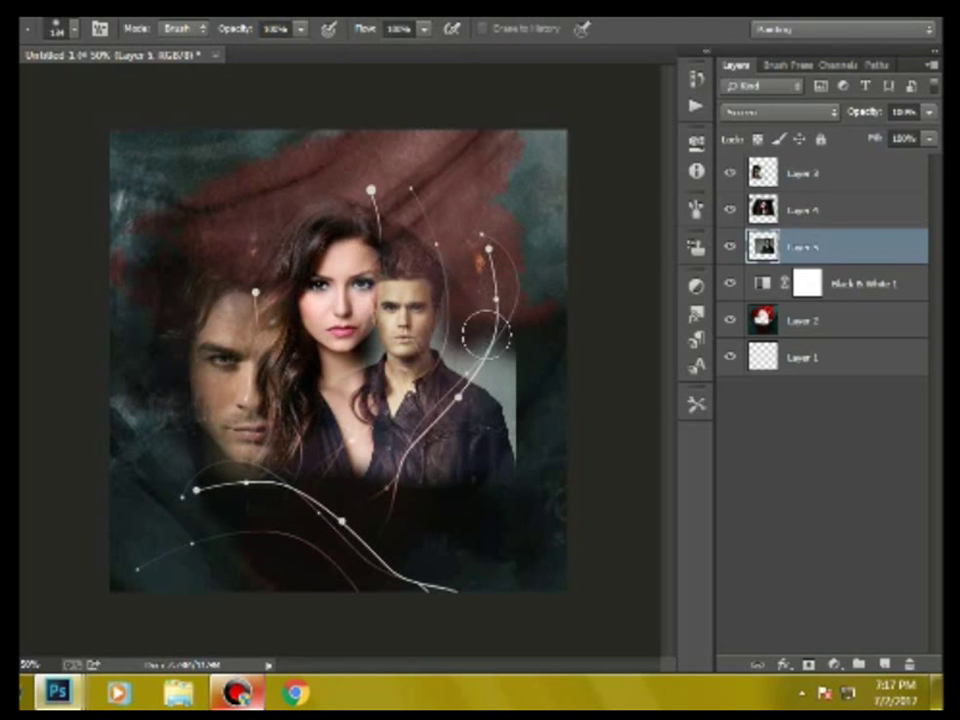
# Cancel a transform on Layer 5 and start a Free Transform on the Layer 2 texture.
pyautogui.hotkey('ctrl', 't')
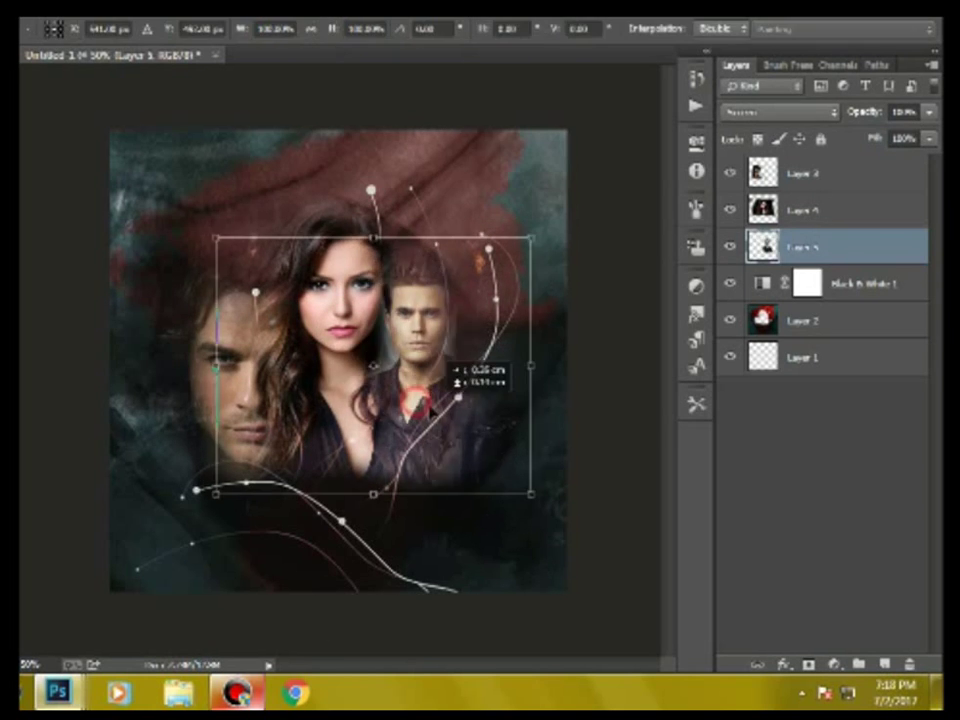
pyautogui.press('Escape')
pyautogui.click(793, 321)
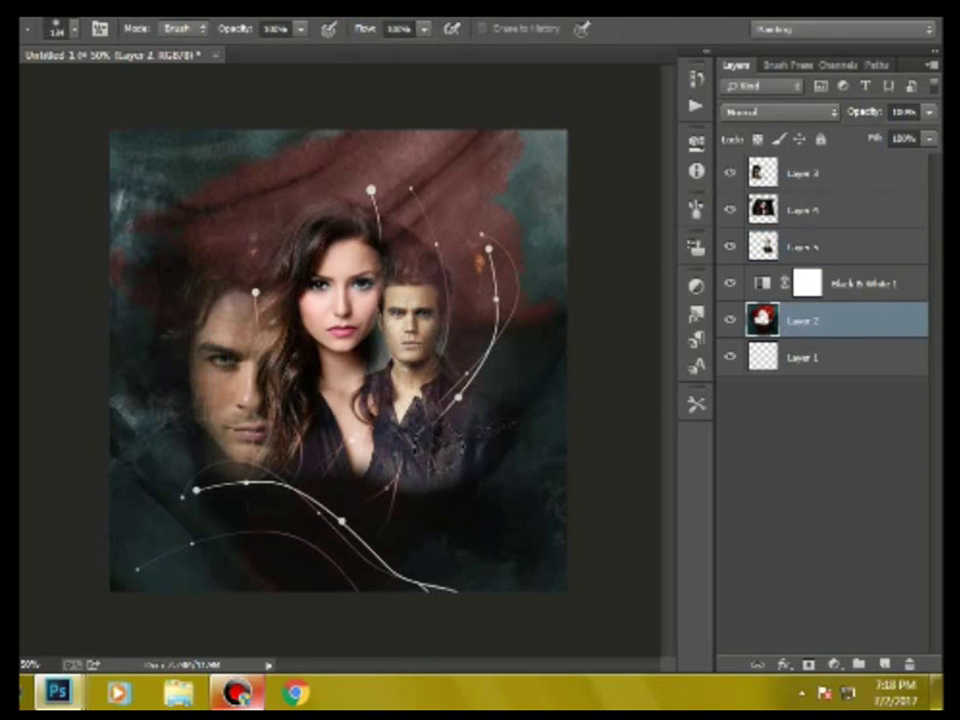
pyautogui.hotkey('ctrl', 't')
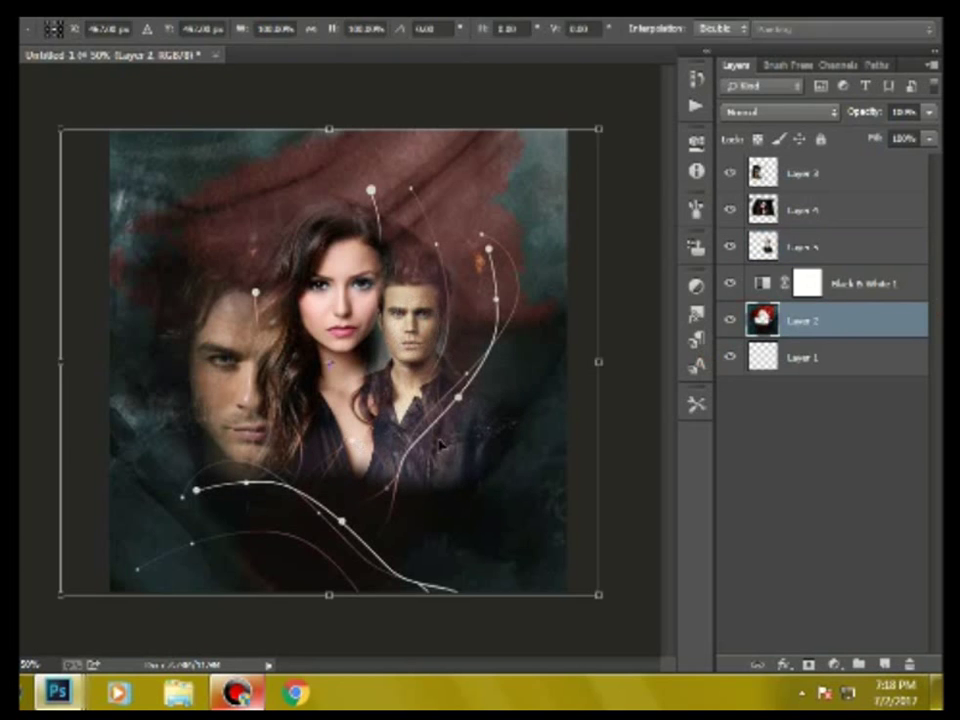
# Confirm the background transform, select the top layer and open the smoke image from the textures folder.
pyautogui.press('Return')
pyautogui.click(789, 176)
pyautogui.click(30, 12)
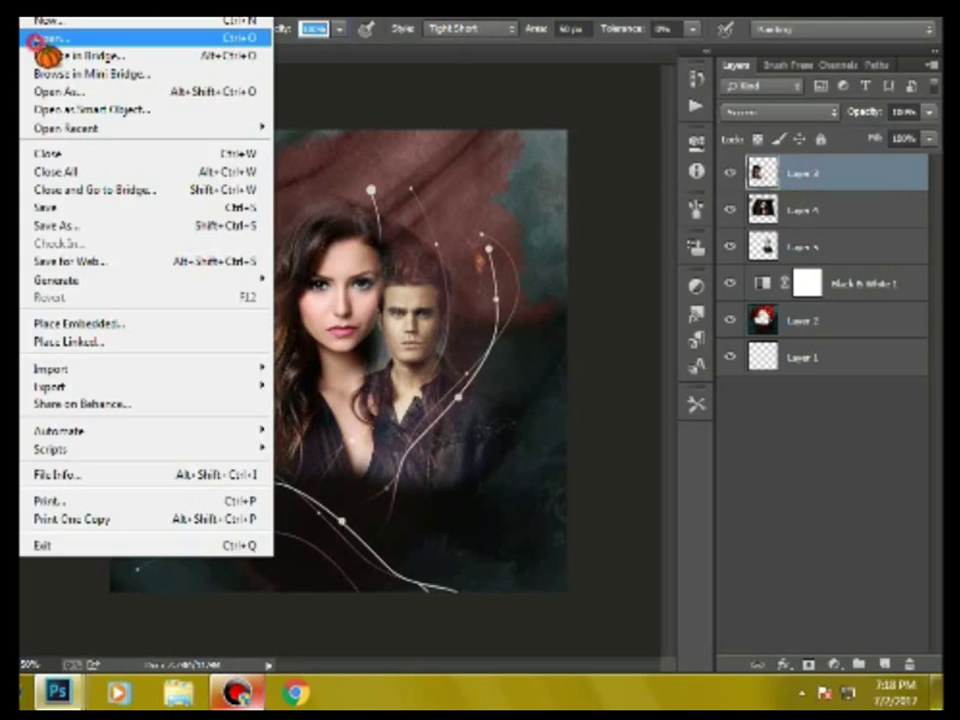
pyautogui.click(47, 34)
pyautogui.scroll(-10, 468, 497)
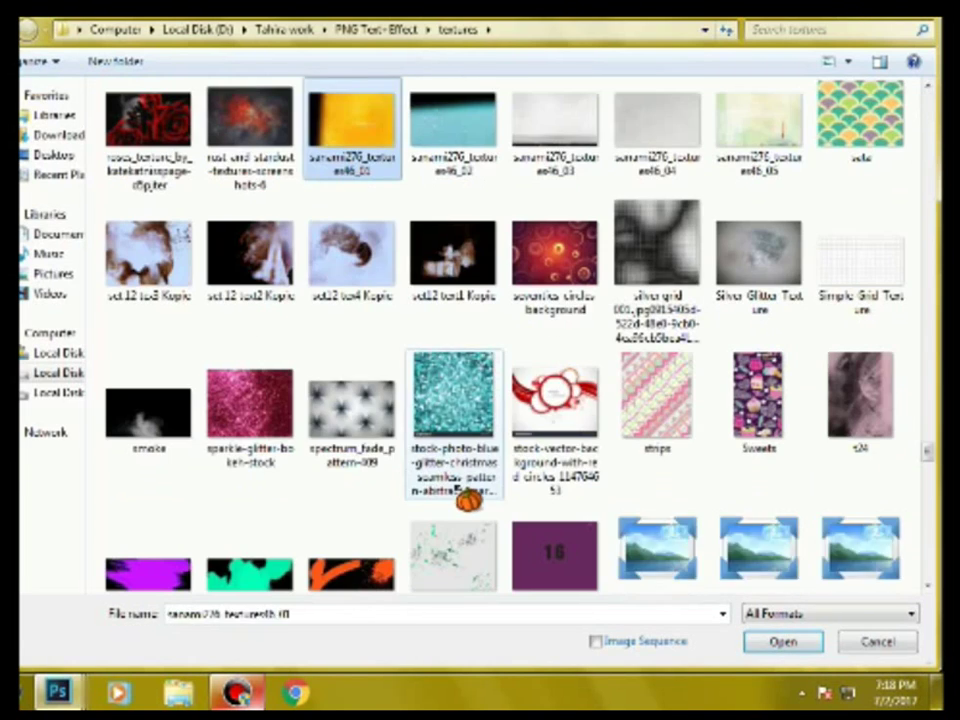
pyautogui.write('11')
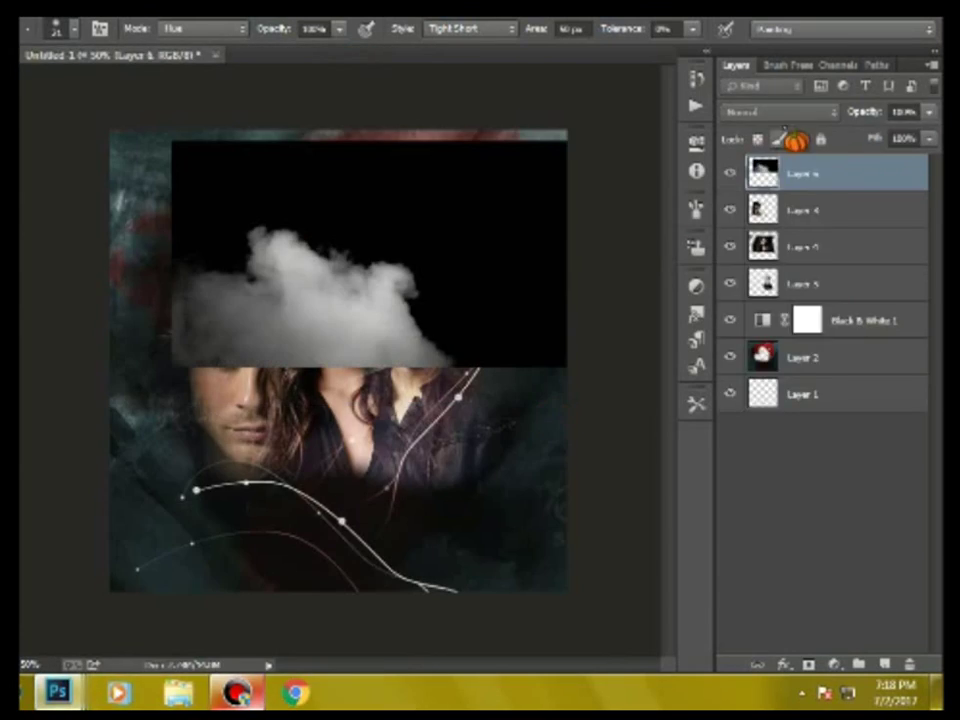
# Set the smoke to Lighten, then enlarge, flip and rotate it about -45° toward the lower left.
pyautogui.click(780, 112)
pyautogui.click(777, 268)
pyautogui.hotkey('ctrl', 't')
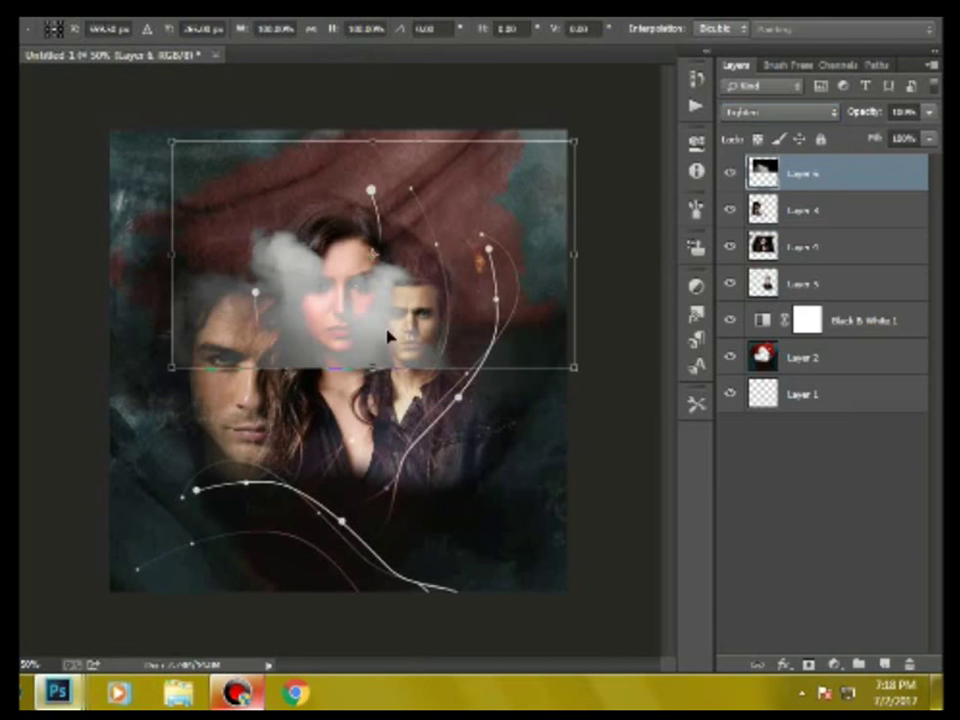
pyautogui.moveTo(390, 336); pyautogui.dragTo(342, 418)
pyautogui.moveTo(497, 535)
pyautogui.mouseDown()
pyautogui.moveTo(616, 614)
pyautogui.moveTo(325, 420)
pyautogui.mouseUp()
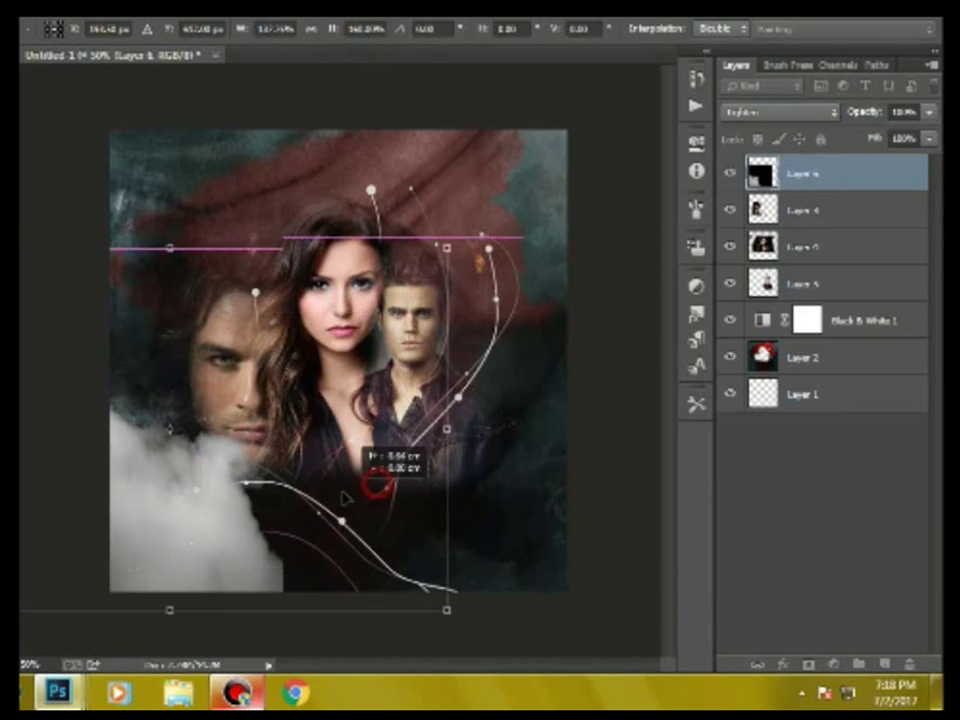
pyautogui.moveTo(450, 527); pyautogui.dragTo(615, 455)
pyautogui.rightClick(328, 370)
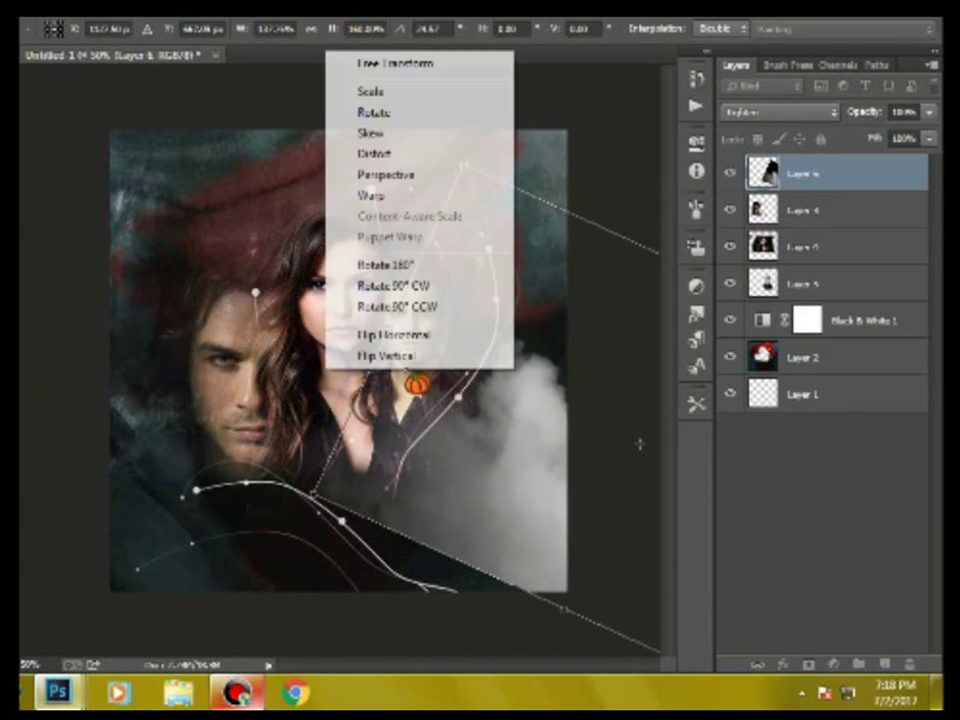
pyautogui.click(380, 328)
pyautogui.rightClick(516, 405)
pyautogui.click(540, 390)
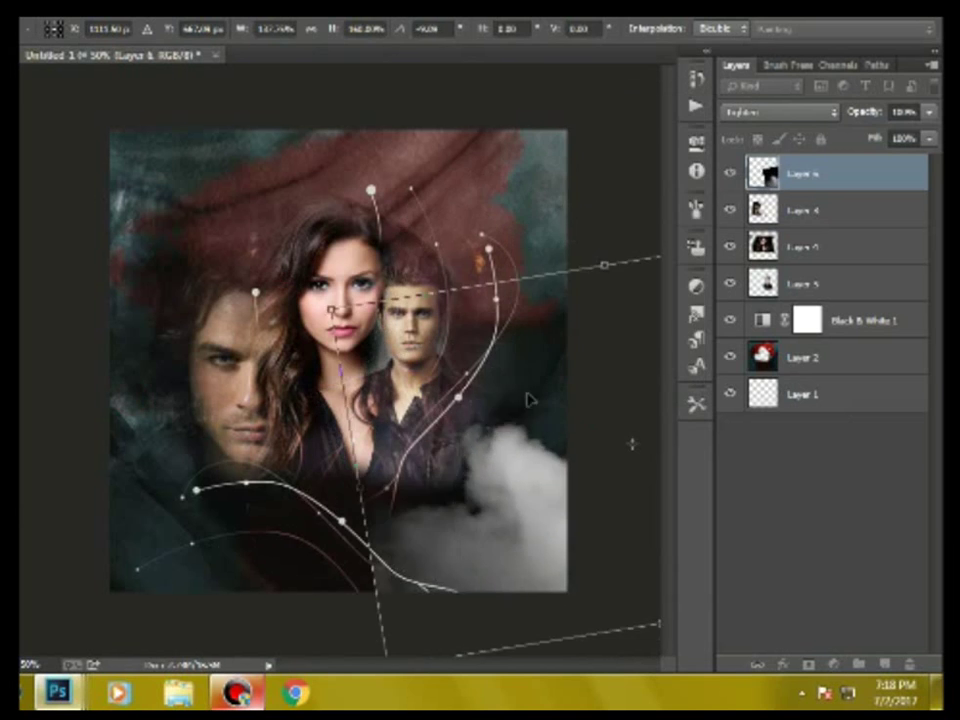
pyautogui.moveTo(632, 443); pyautogui.dragTo(686, 589)
pyautogui.moveTo(600, 470)
pyautogui.mouseDown()
pyautogui.moveTo(518, 430)
pyautogui.moveTo(634, 381)
pyautogui.mouseUp()
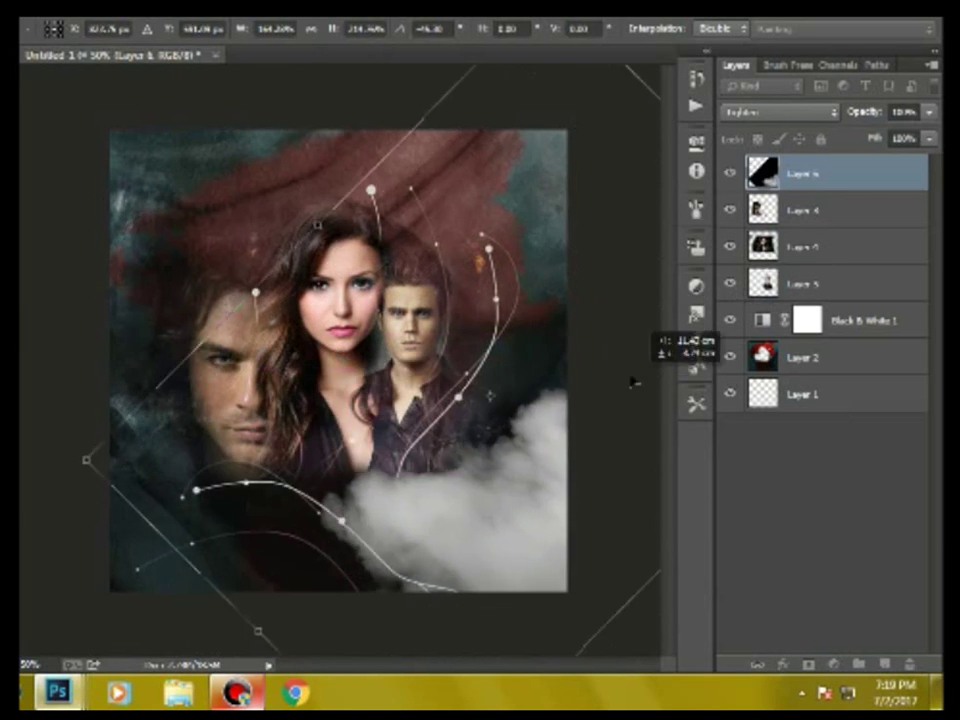
pyautogui.press('Return')
# Reposition the smoke across the lower part of the poster and toggle it to compare.
pyautogui.press('s')
pyautogui.hotkey('ctrl', 't')
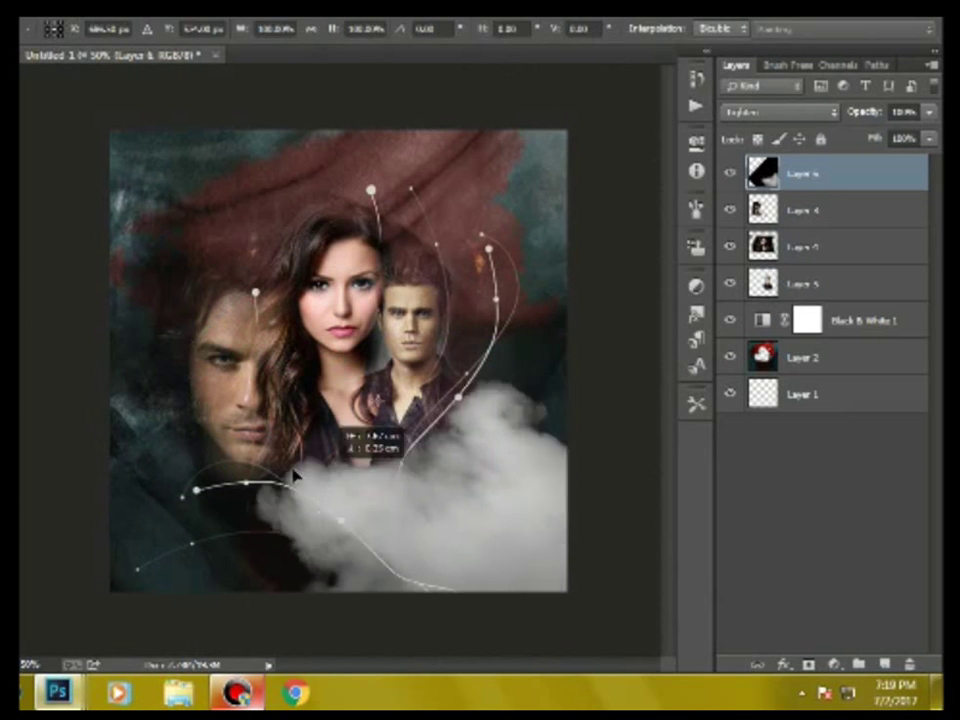
pyautogui.moveTo(335, 430); pyautogui.dragTo(255, 385)
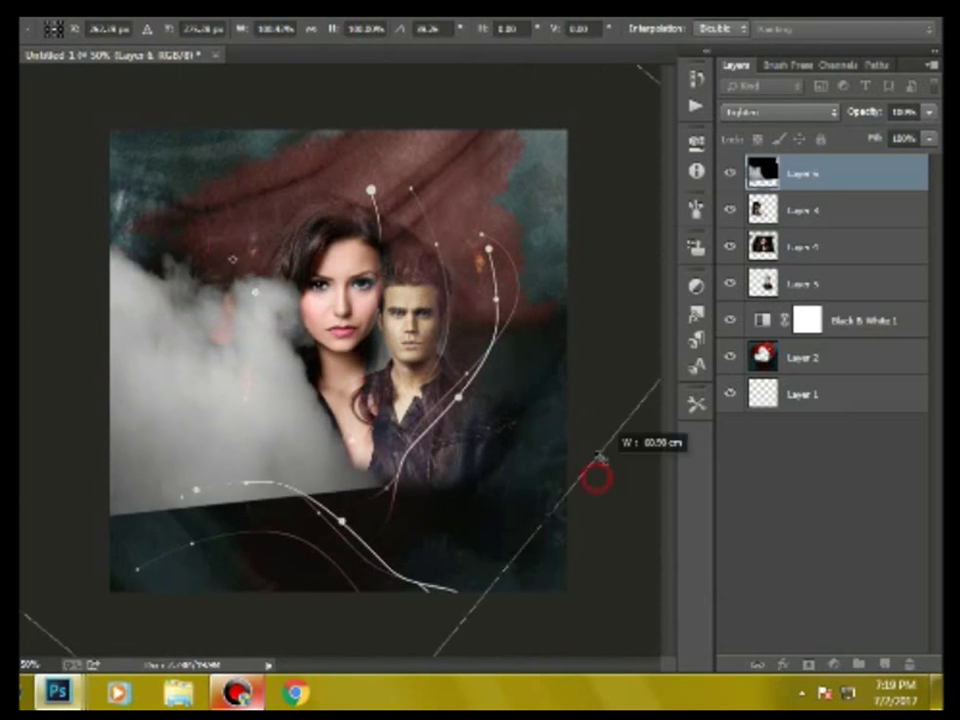
pyautogui.moveTo(596, 471); pyautogui.dragTo(449, 519)
pyautogui.moveTo(360, 385)
pyautogui.mouseDown()
pyautogui.moveTo(587, 460)
pyautogui.moveTo(577, 458)
pyautogui.mouseUp()
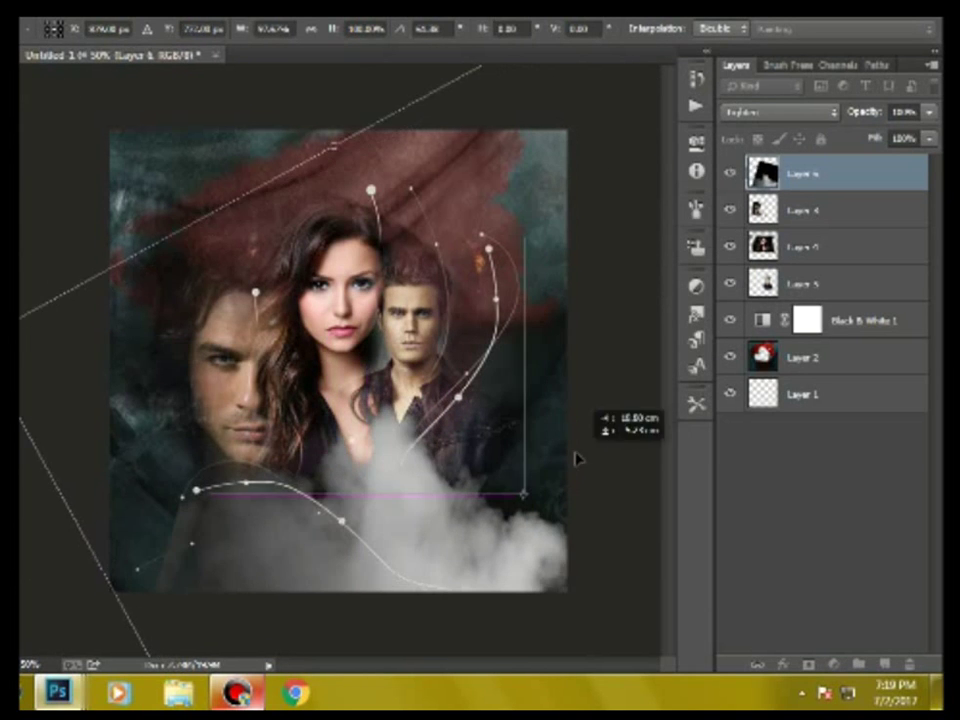
pyautogui.press('Return')
pyautogui.press('s')
pyautogui.click(729, 173)
# Switch the smoke to Screen mode and place it, shrunk and tilted, at the poster's left edge.
pyautogui.hotkey('ctrl', 't')
pyautogui.moveTo(428, 493)
pyautogui.mouseDown()
pyautogui.moveTo(618, 588)
pyautogui.moveTo(497, 401)
pyautogui.moveTo(340, 320)
pyautogui.mouseUp()
pyautogui.moveTo(281, 413); pyautogui.dragTo(561, 540)
pyautogui.click(770, 112)
pyautogui.click(750, 375)
pyautogui.click(775, 112)
pyautogui.click(758, 276)
pyautogui.moveTo(520, 415)
pyautogui.mouseDown()
pyautogui.moveTo(385, 415)
pyautogui.moveTo(60, 257)
pyautogui.mouseUp()
pyautogui.moveTo(129, 326)
pyautogui.mouseDown()
pyautogui.moveTo(167, 366)
pyautogui.moveTo(198, 478)
pyautogui.mouseUp()
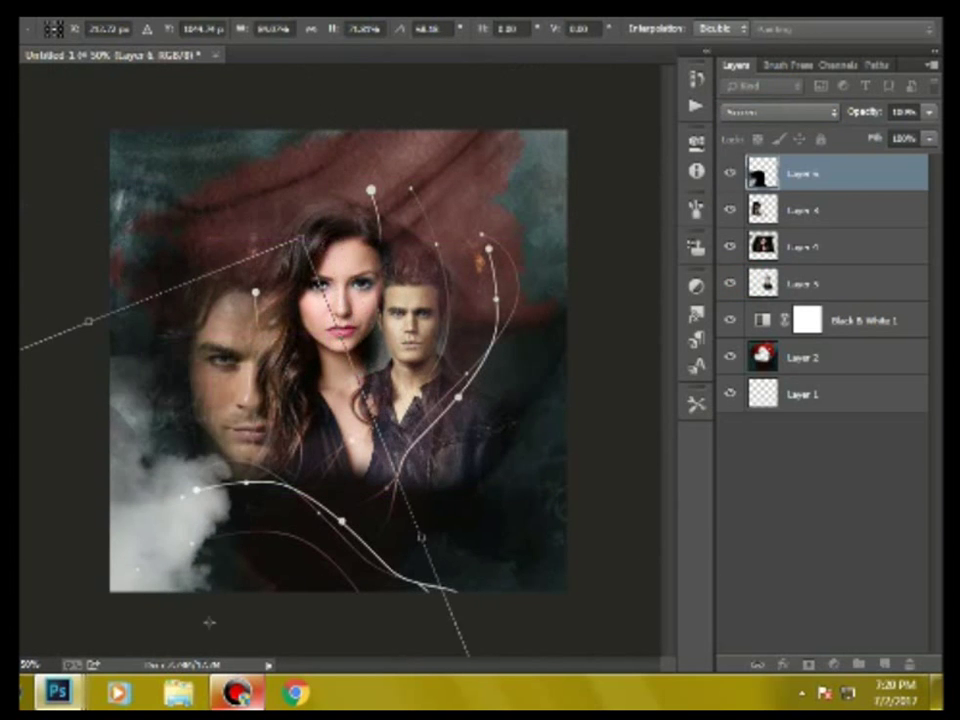
pyautogui.press('Return')
# Zoom in on the poster, select a layer and open another image.
pyautogui.press('e')
pyautogui.hotkey('ctrl', '+')
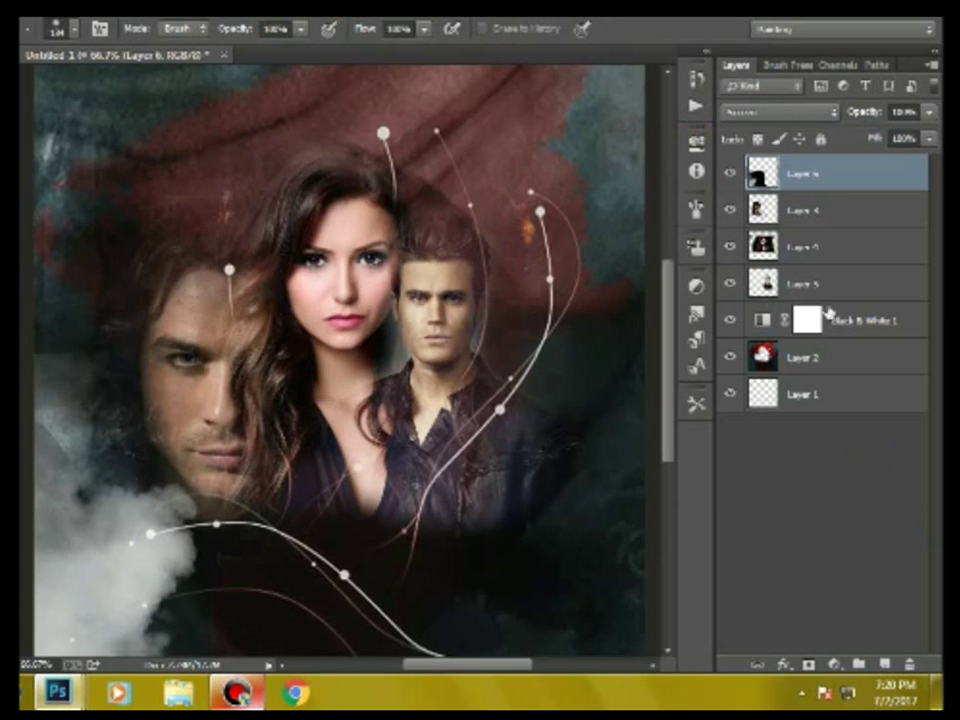
pyautogui.click(770, 250)
pyautogui.click(790, 173)
pyautogui.hotkey('ctrl', 'o')
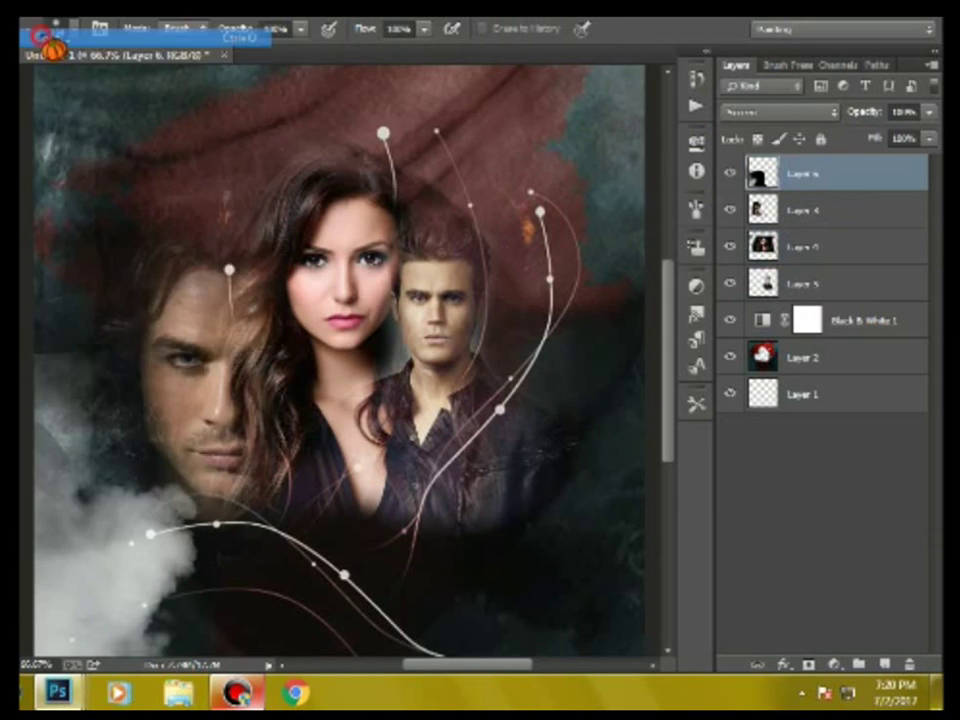
# Open SPEED.psd from the PSD folder alongside the poster.
pyautogui.click(375, 29)
pyautogui.doubleClick(808, 352)
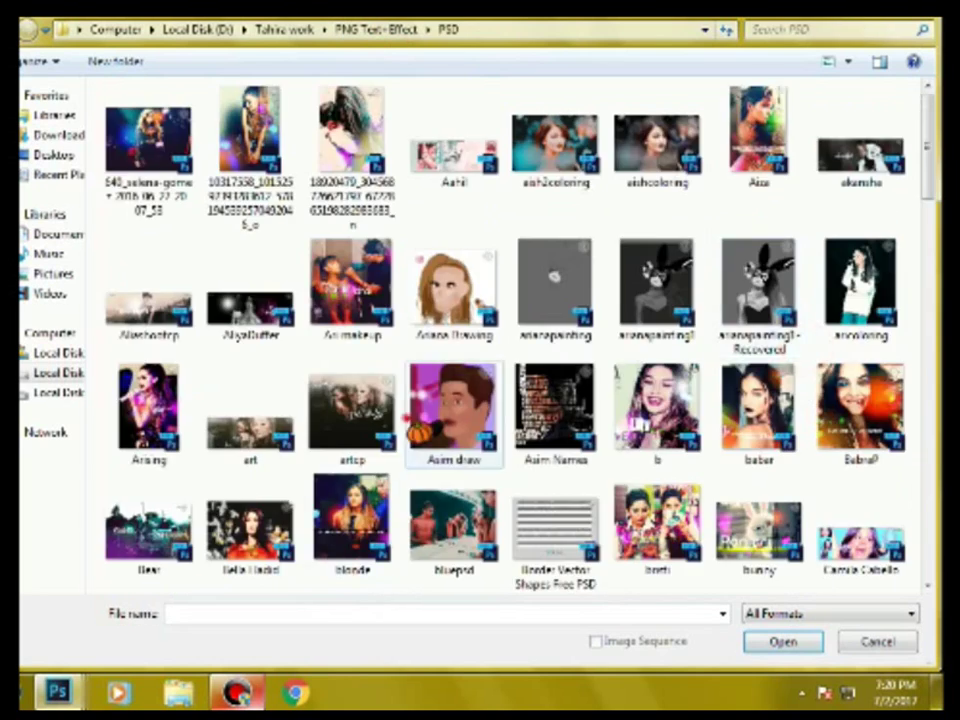
pyautogui.click(452, 380)
pyautogui.scroll(-10, 409, 423)
pyautogui.press('Escape')
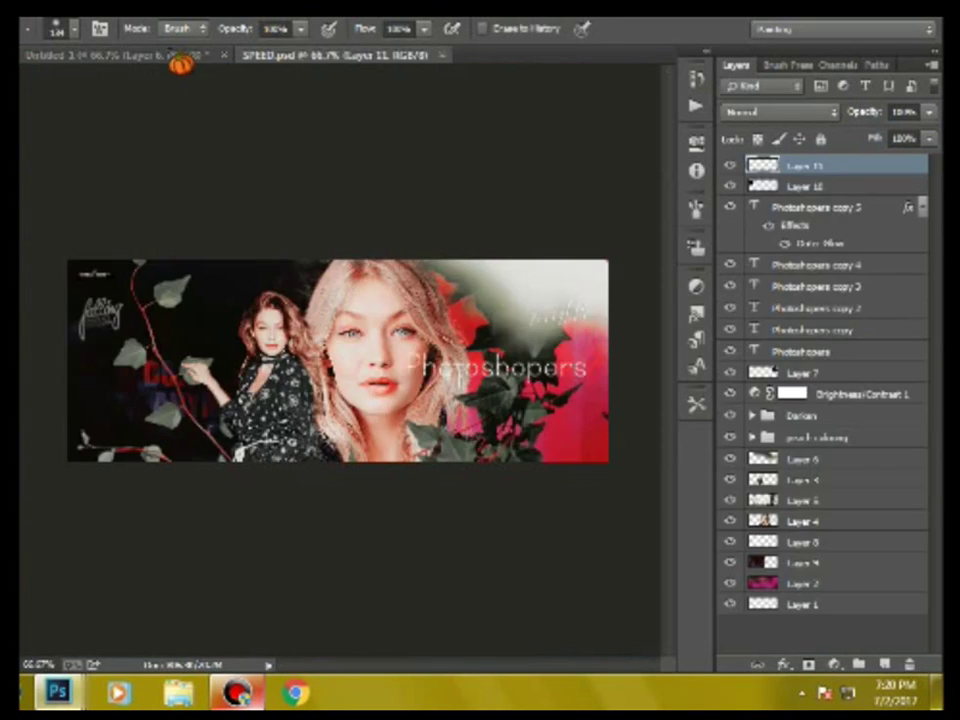
pyautogui.click(175, 54)
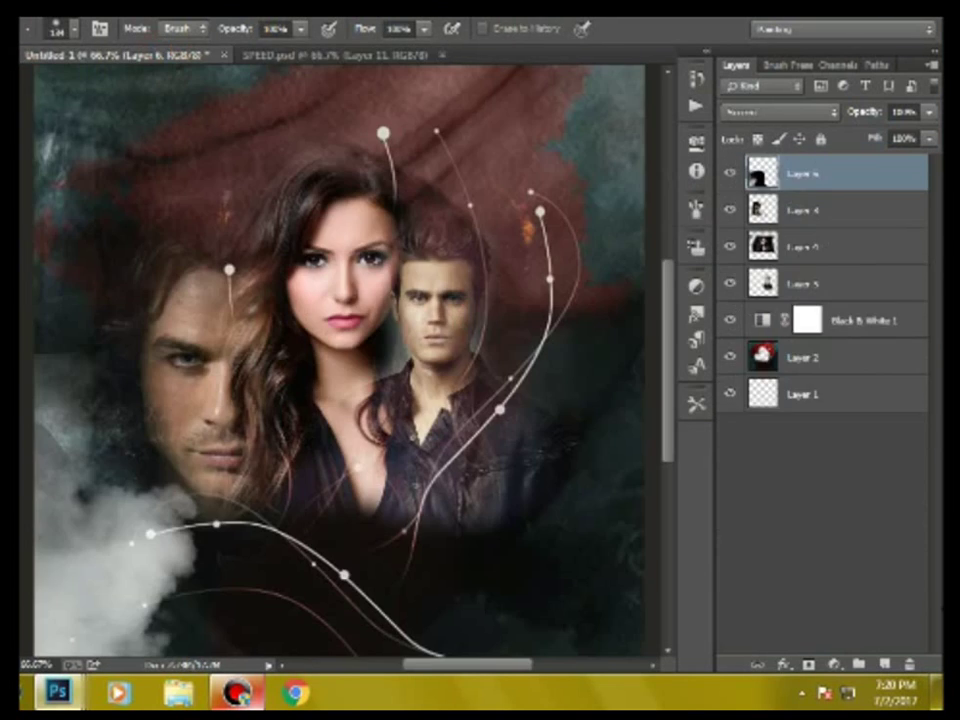
# Float SPEED.psd and drag its coloring and Darken groups into Untitled-1.
pyautogui.click(649, 478)
pyautogui.click(350, 240)
pyautogui.click(643, 133)
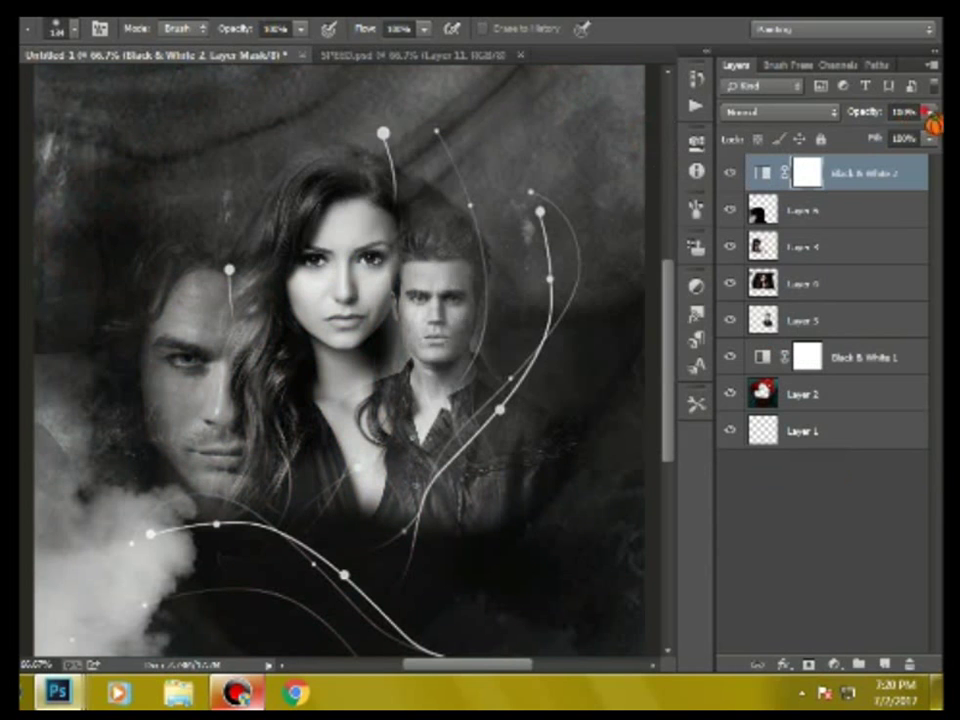
pyautogui.moveTo(395, 67); pyautogui.dragTo(278, 252)
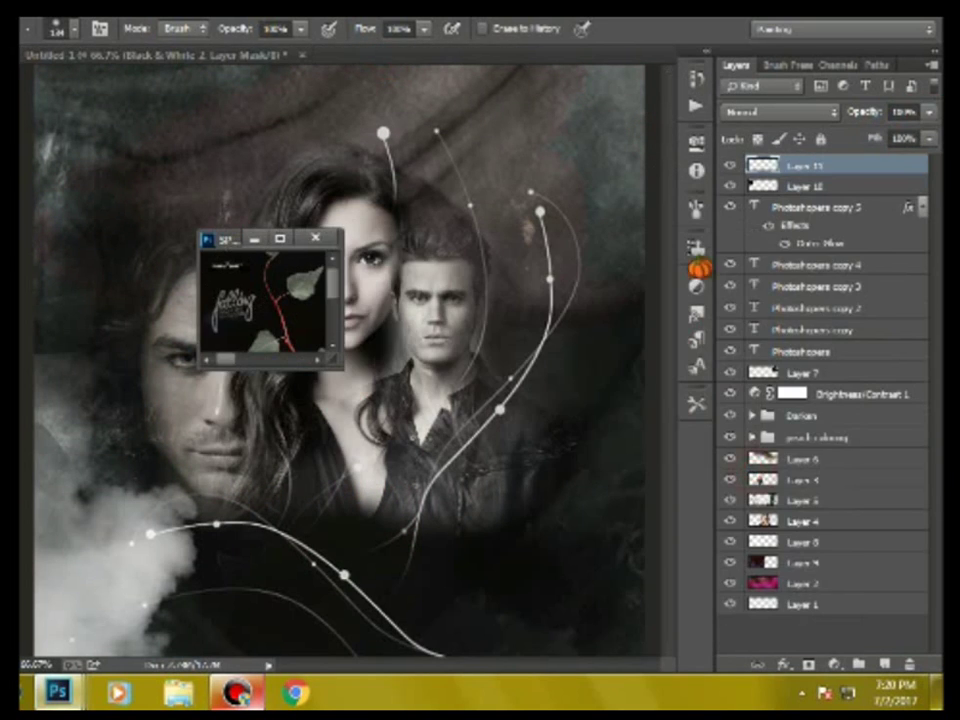
pyautogui.moveTo(853, 445); pyautogui.dragTo(300, 400)
pyautogui.click(270, 240)
pyautogui.moveTo(800, 418); pyautogui.dragTo(213, 503)
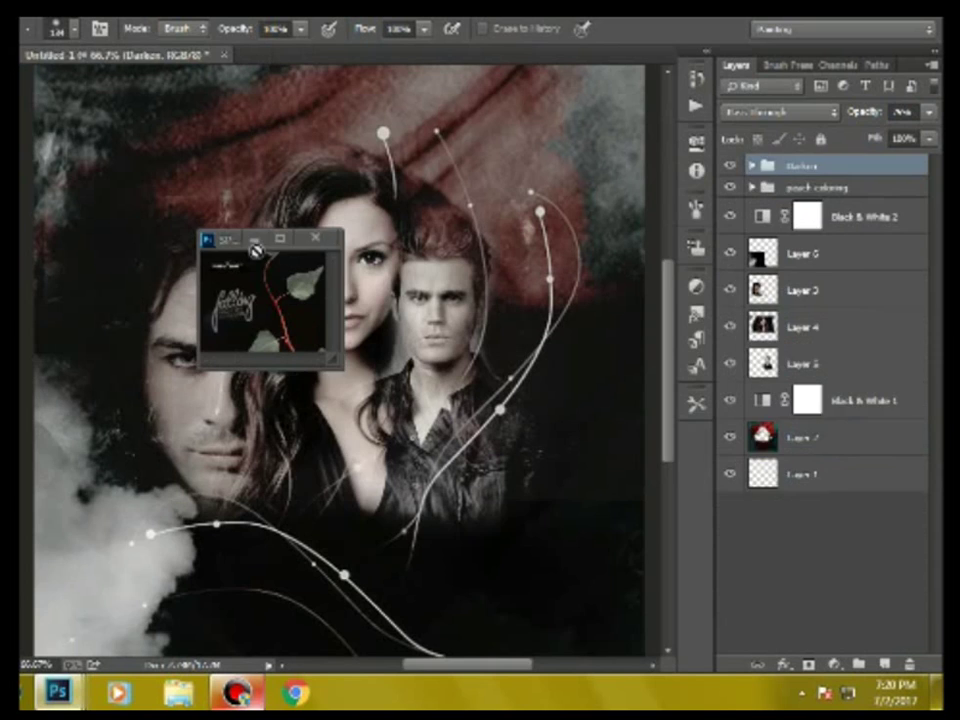
# Hide Black & White 2 and lower Black & White 1's opacity to mute the reds.
pyautogui.click(729, 216)
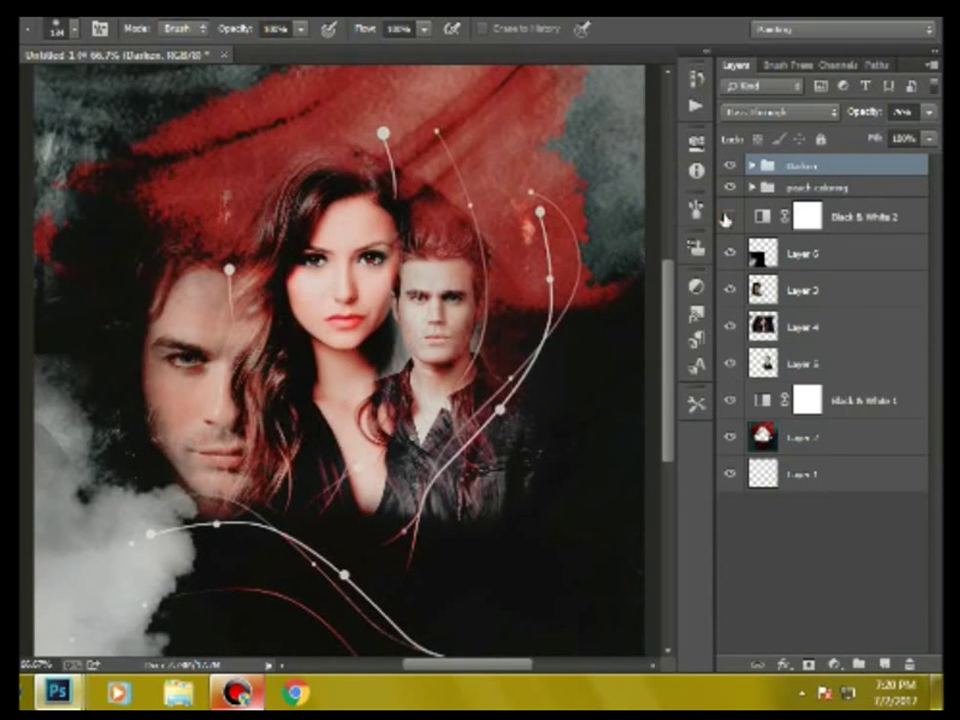
pyautogui.click(800, 437)
pyautogui.click(840, 400)
pyautogui.click(333, 234)
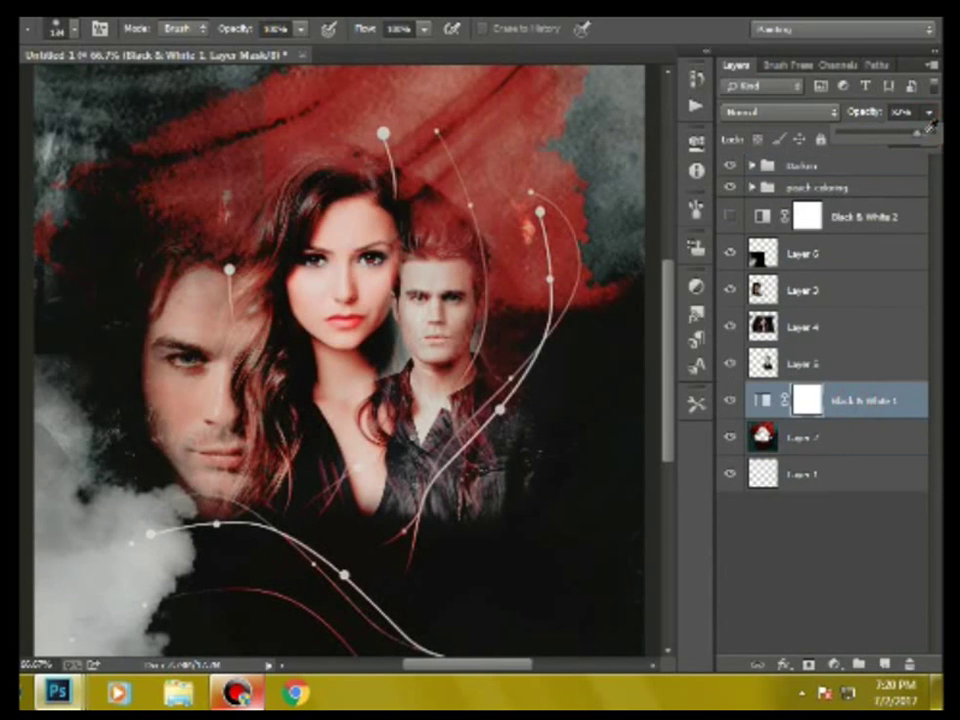
pyautogui.moveTo(932, 132); pyautogui.dragTo(936, 124)
pyautogui.click(810, 188)
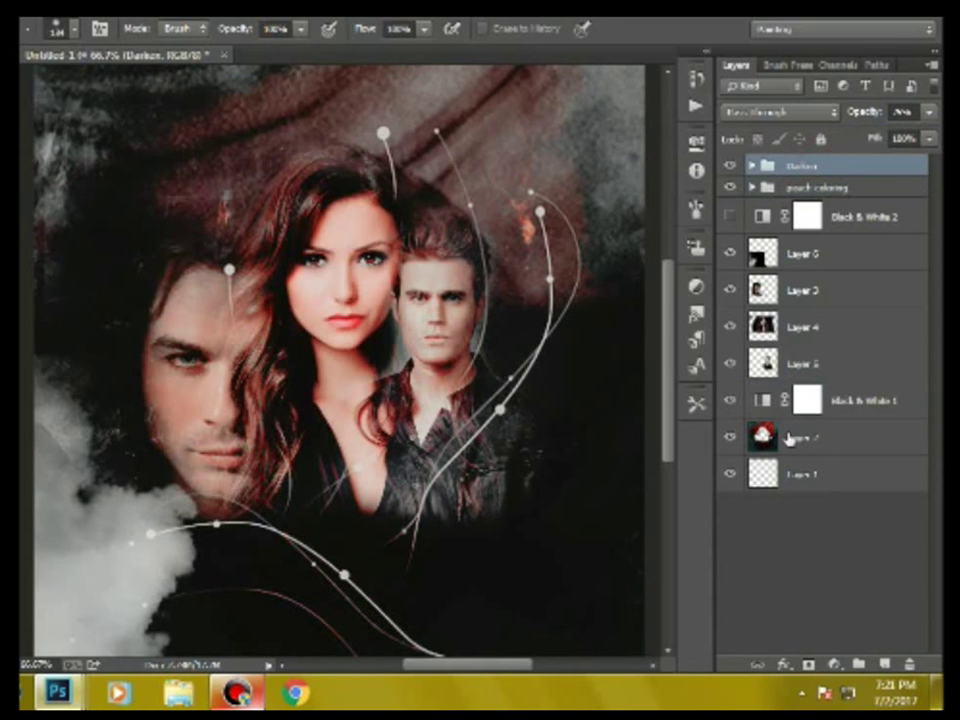
pyautogui.click(788, 438)
# Hide the stickers and colouring layer groups.
pyautogui.click(800, 327)
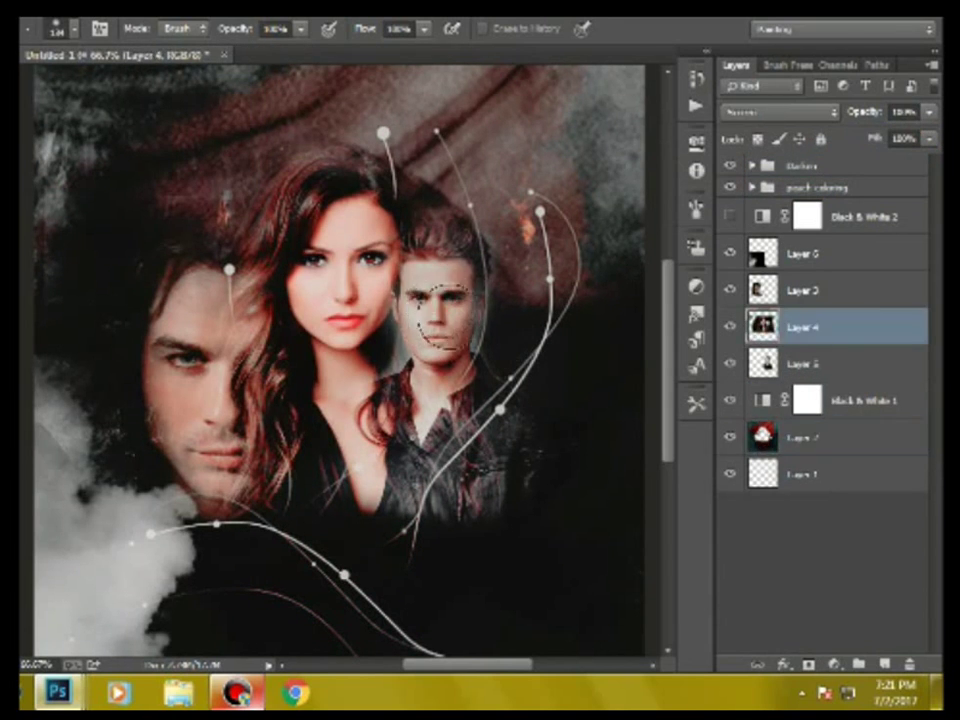
pyautogui.click(800, 364)
pyautogui.click(315, 12)
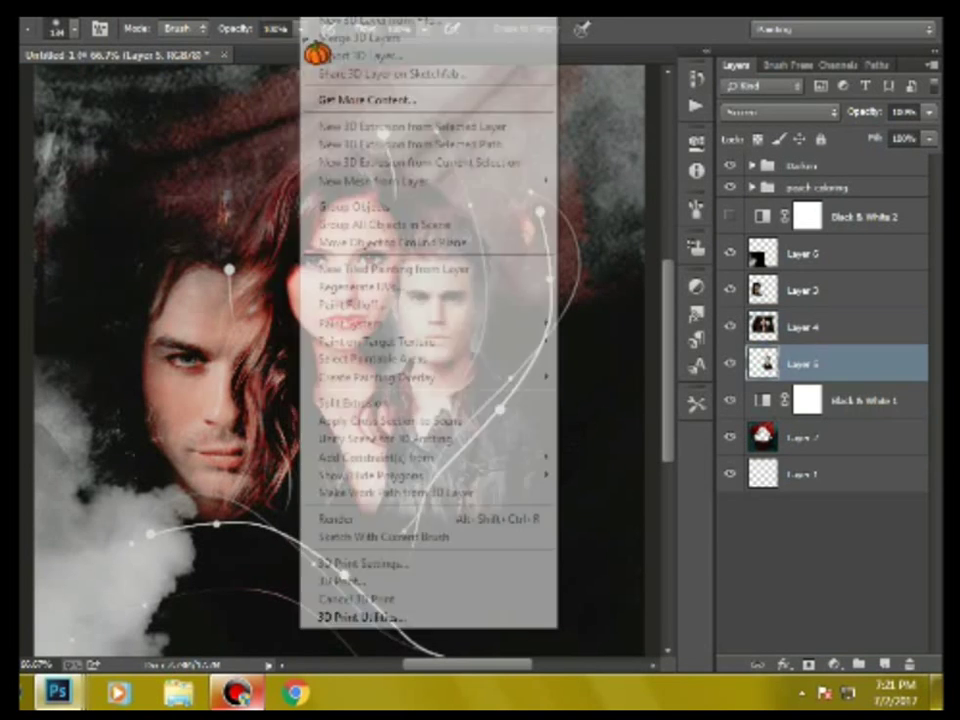
pyautogui.click(320, 73)
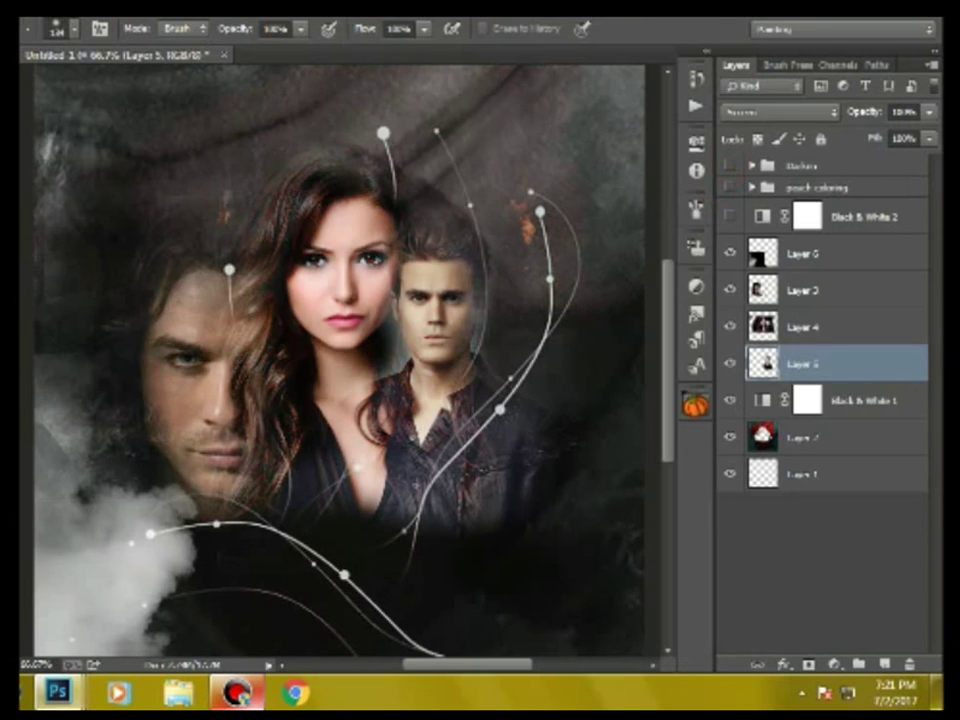
pyautogui.click(315, 12)
pyautogui.click(291, 71)
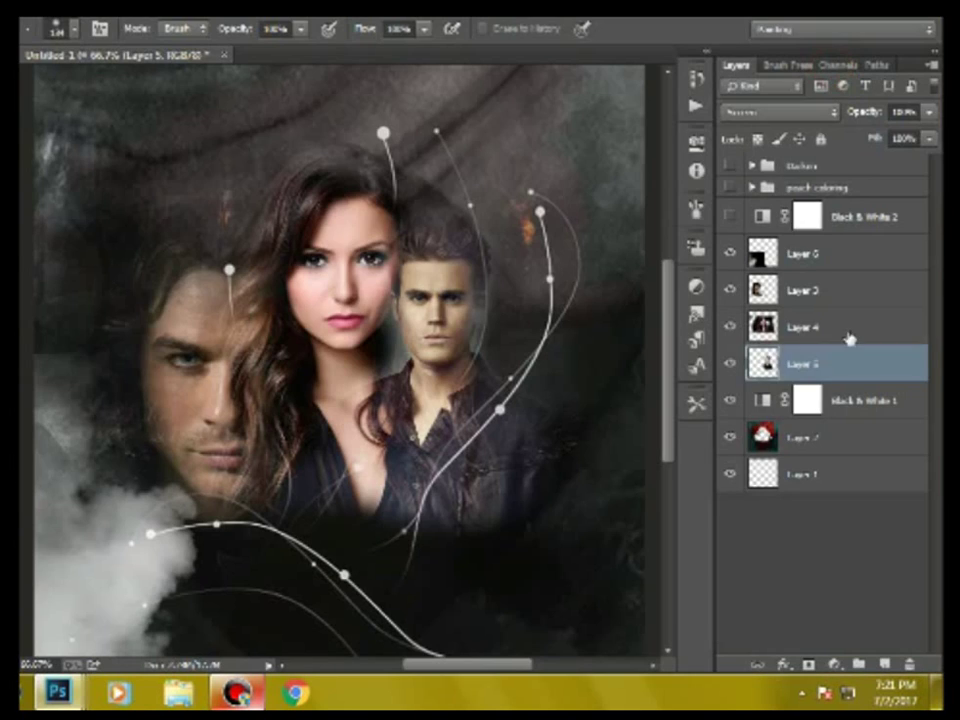
# Preview Colored Pencil and Film Grain, with less grain, in the portrait's Filter Gallery.
pyautogui.click(313, 15)
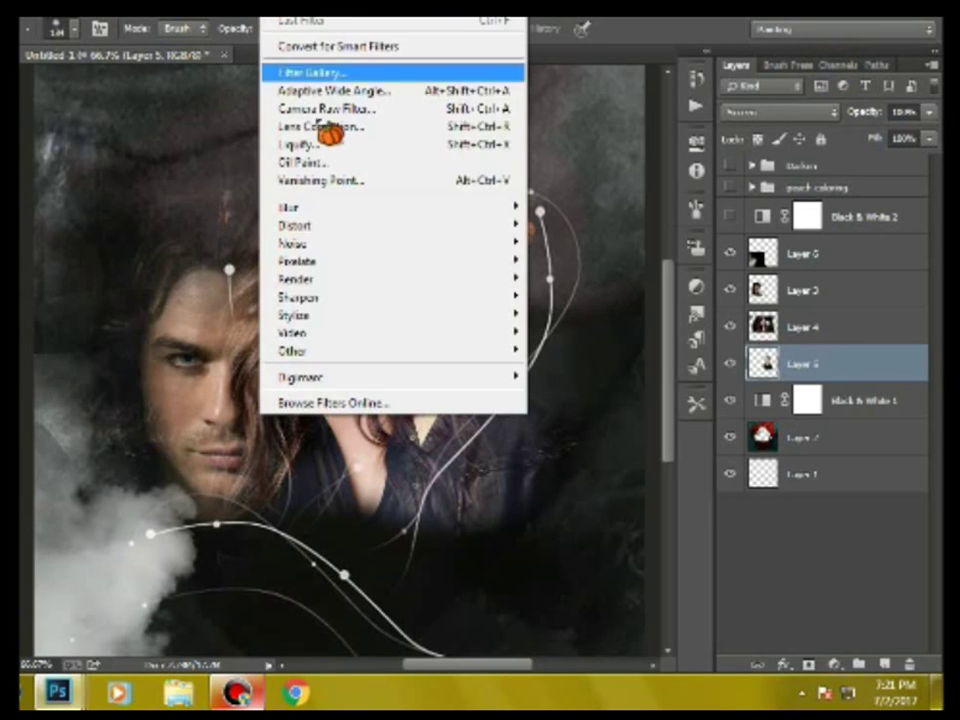
pyautogui.click(322, 74)
pyautogui.click(452, 154)
pyautogui.click(463, 75)
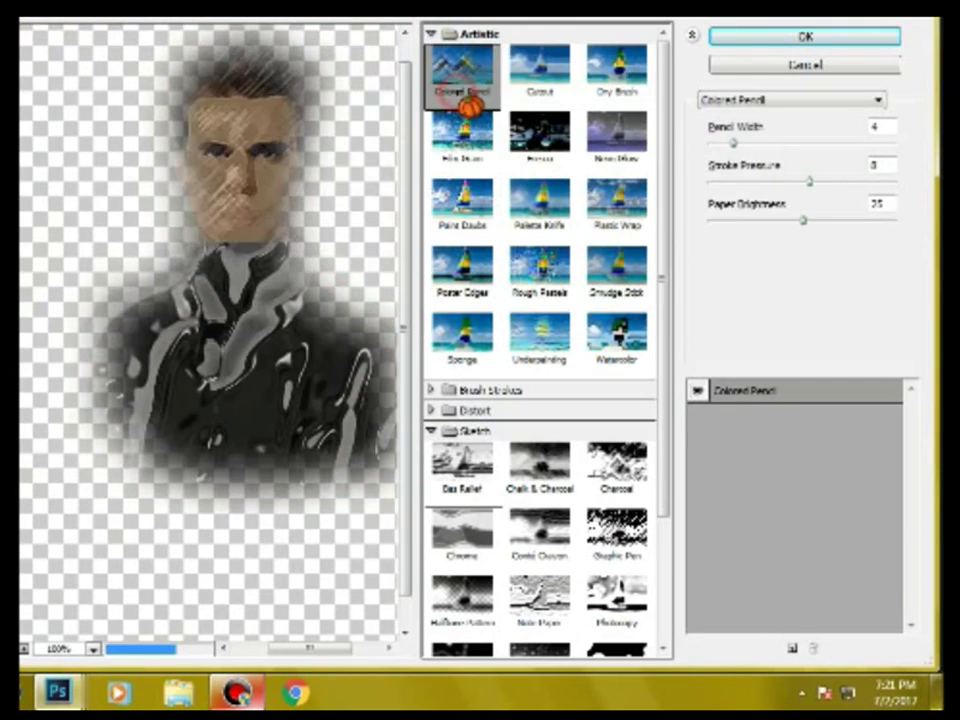
pyautogui.click(466, 137)
pyautogui.moveTo(745, 145); pyautogui.dragTo(731, 147)
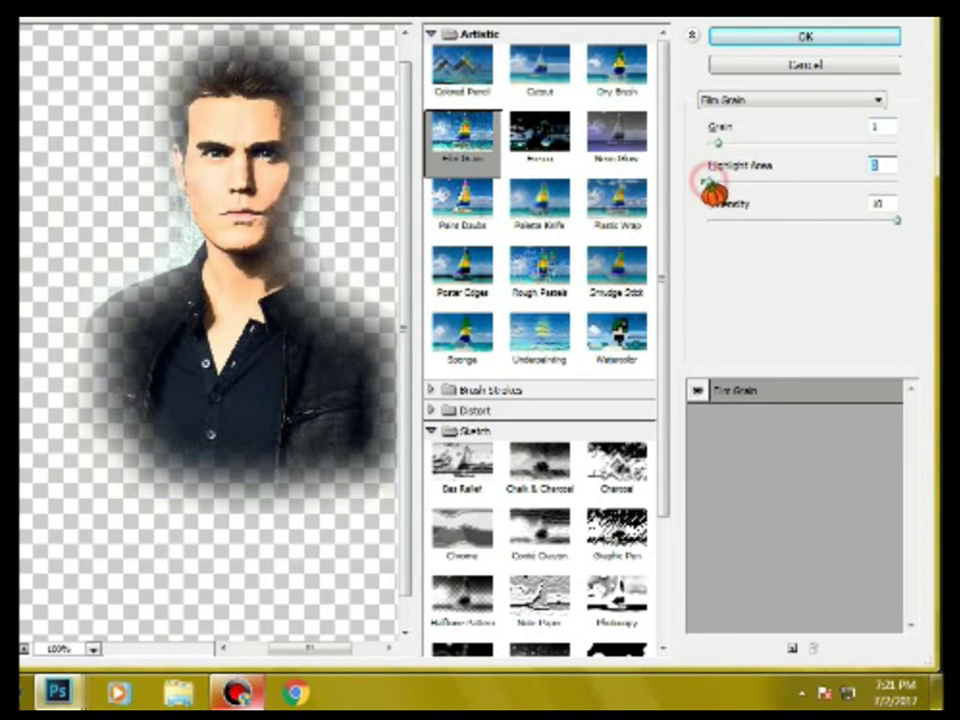
# Compare Neon Glow, Palette Knife, Poster Edges, Underpainting and Rough Pastels, then apply Dry Brush.
pyautogui.click(612, 135)
pyautogui.click(540, 205)
pyautogui.click(465, 272)
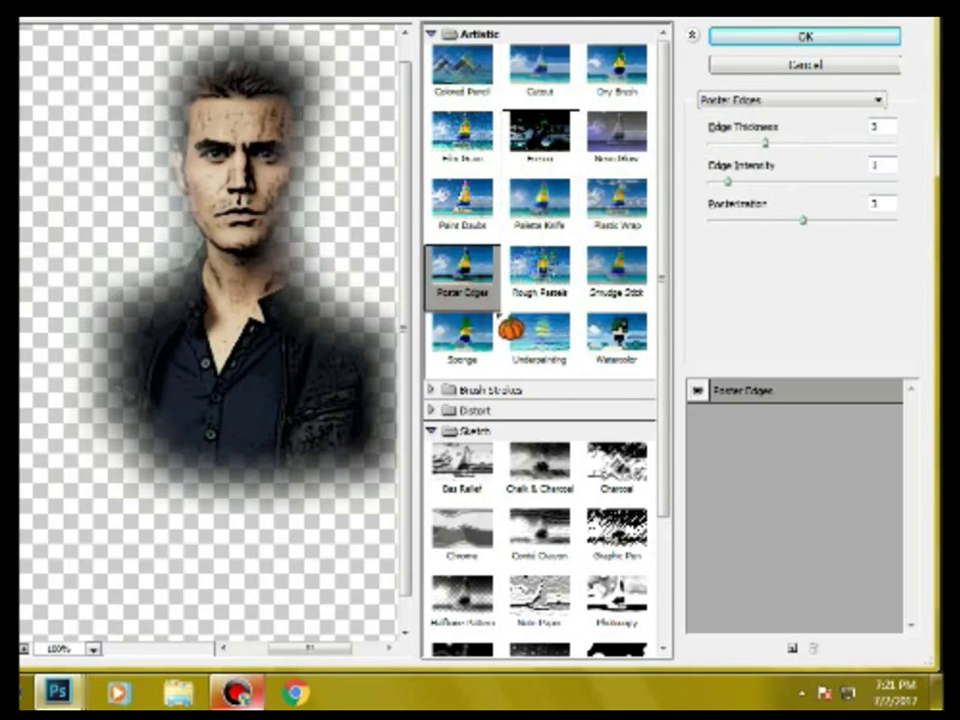
pyautogui.click(575, 345)
pyautogui.click(540, 275)
pyautogui.click(540, 338)
pyautogui.click(617, 70)
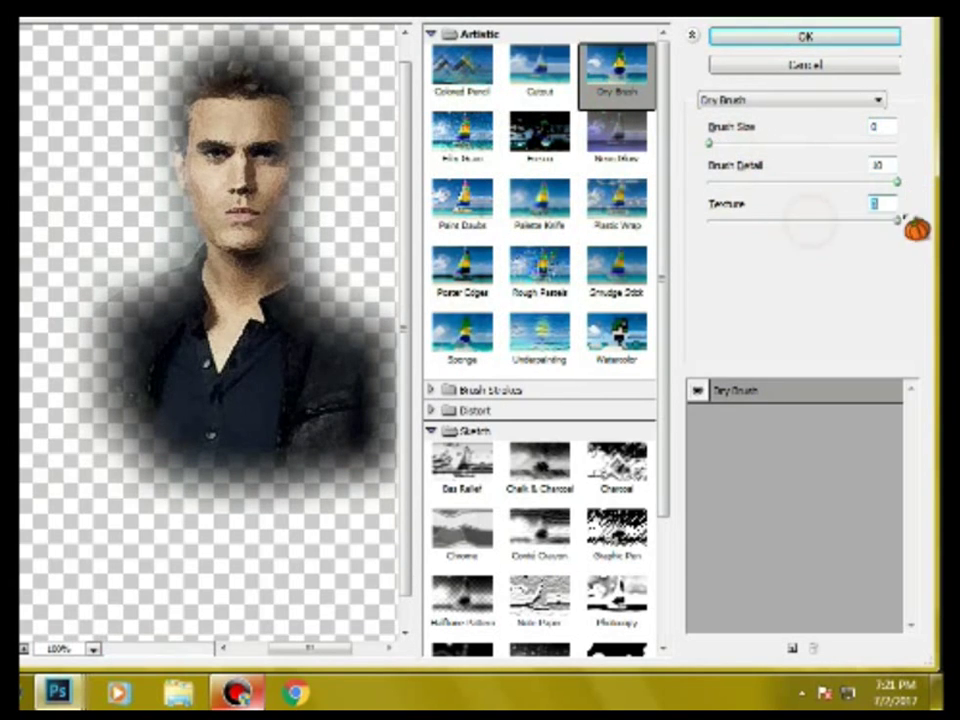
pyautogui.click(795, 66)
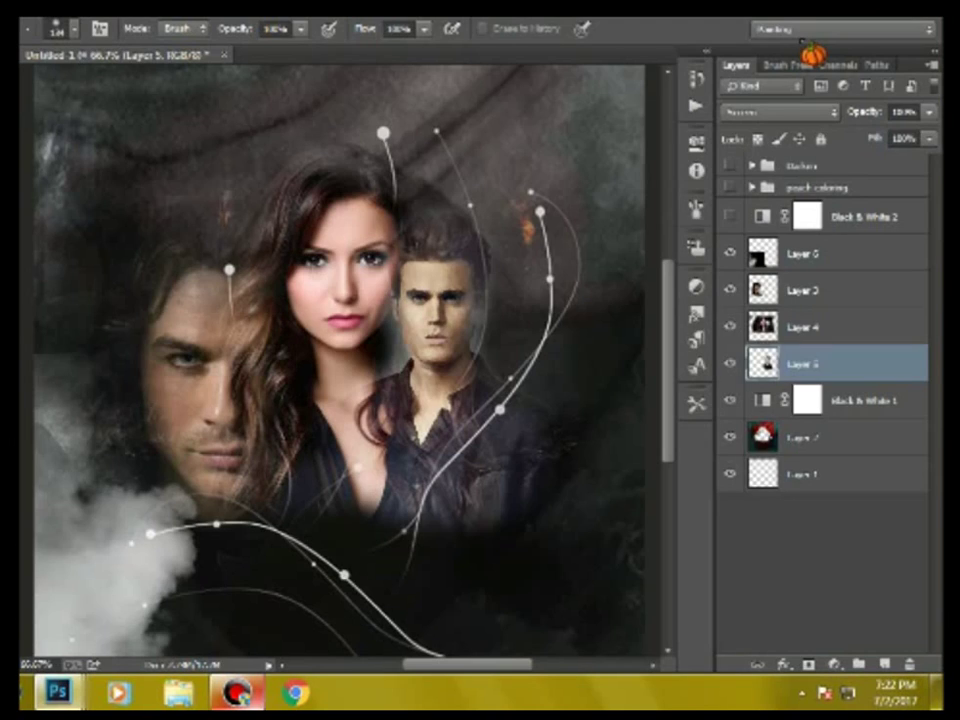
pyautogui.hotkey('alt', ']')
# Turn Black & White 2 back on and hide the white smoke Layer 6.
pyautogui.hotkey('ctrl', '-')
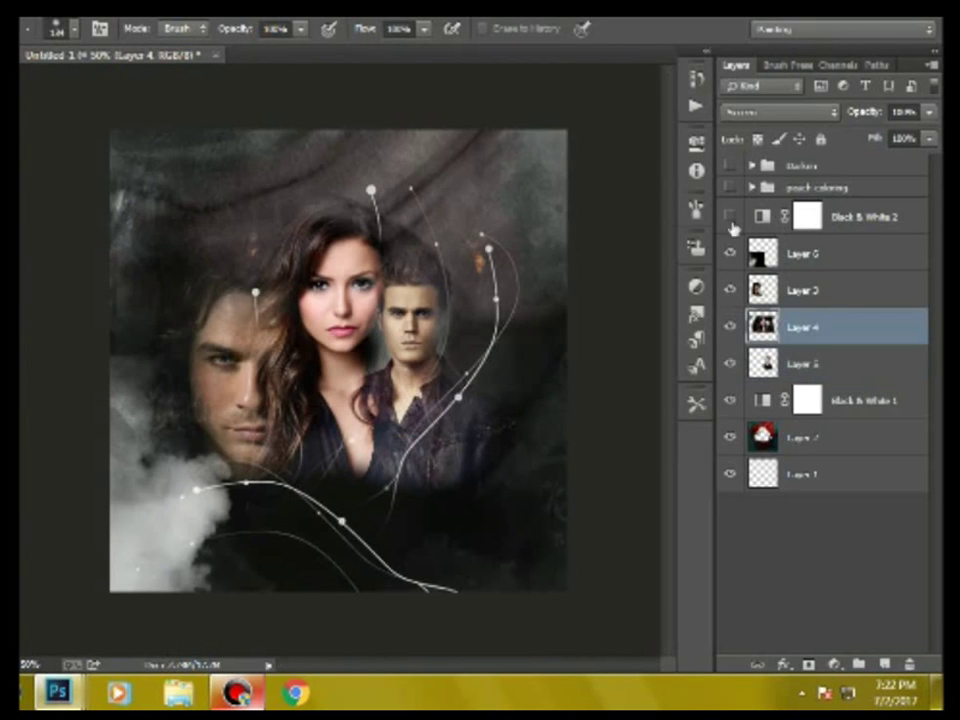
pyautogui.click(731, 216)
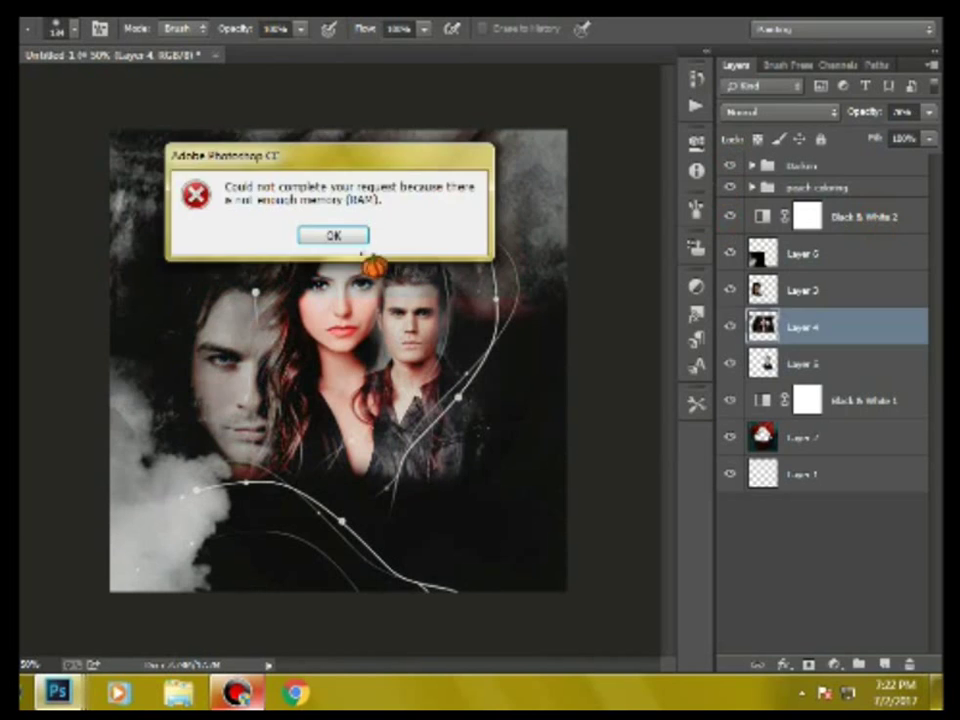
pyautogui.press('Return')
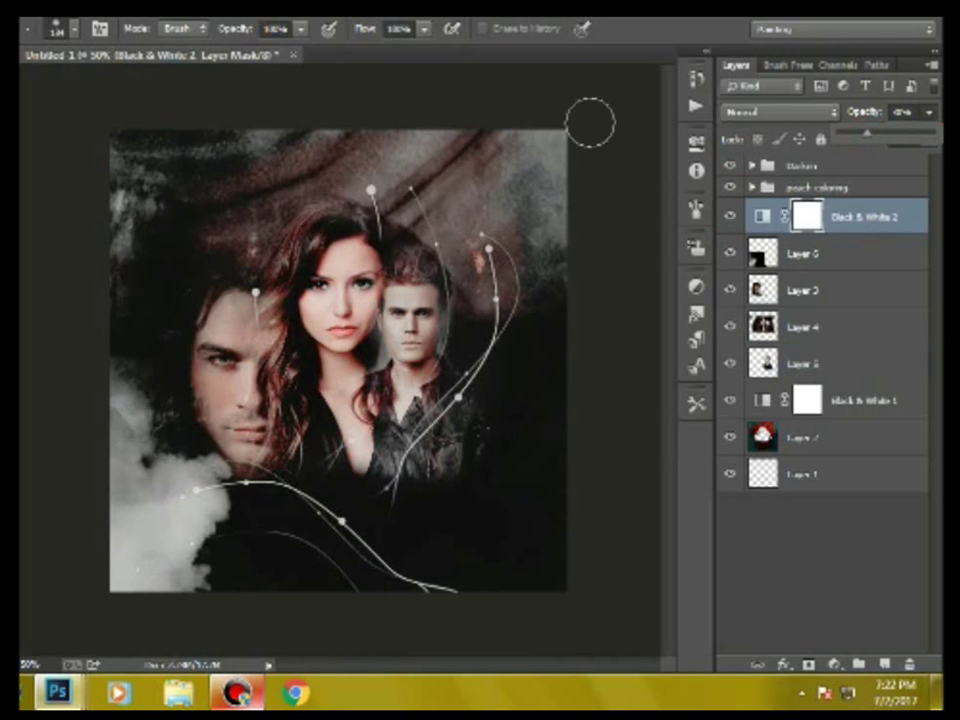
pyautogui.click(729, 252)
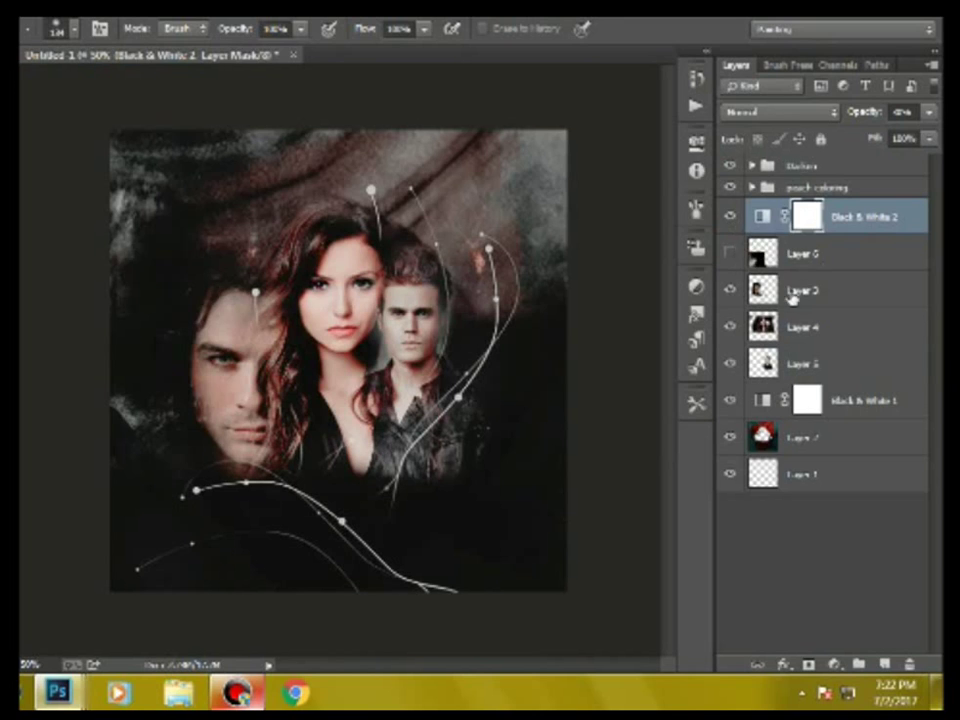
pyautogui.click(790, 295)
# Start opening an image file from the File menu.
pyautogui.click(25, 10)
pyautogui.click(47, 38)
pyautogui.press('BackSpace')
# Go to the Tumblr folder and select the Eye Lenses HD PNG_Red_eye image.
pyautogui.scroll(-2, 228, 500)
pyautogui.scroll(-2, 230, 500)
pyautogui.doubleClick(260, 490)
pyautogui.scroll(-5, 285, 482)
pyautogui.scroll(-5, 285, 482)
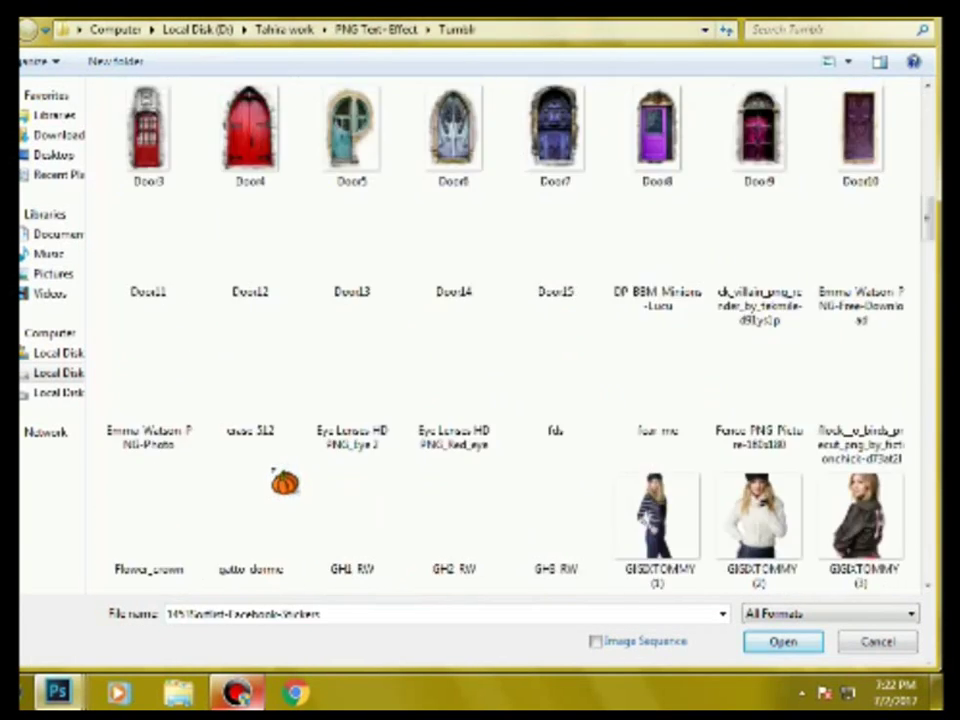
pyautogui.click(489, 390)
# Add Transparent_Skull to the selection, open both PNGs, and float the red eye window.
pyautogui.scroll(-3, 499, 510)
pyautogui.scroll(-3, 499, 510)
pyautogui.scroll(-3, 504, 510)
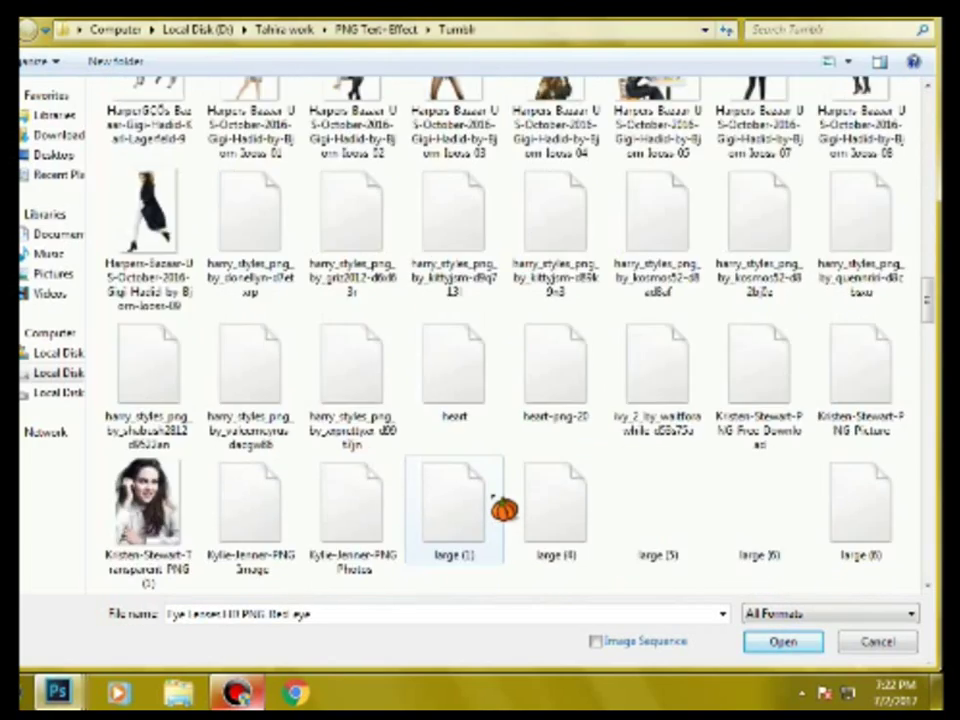
pyautogui.scroll(-3, 504, 510)
pyautogui.scroll(-3, 499, 500)
pyautogui.scroll(-3, 838, 435)
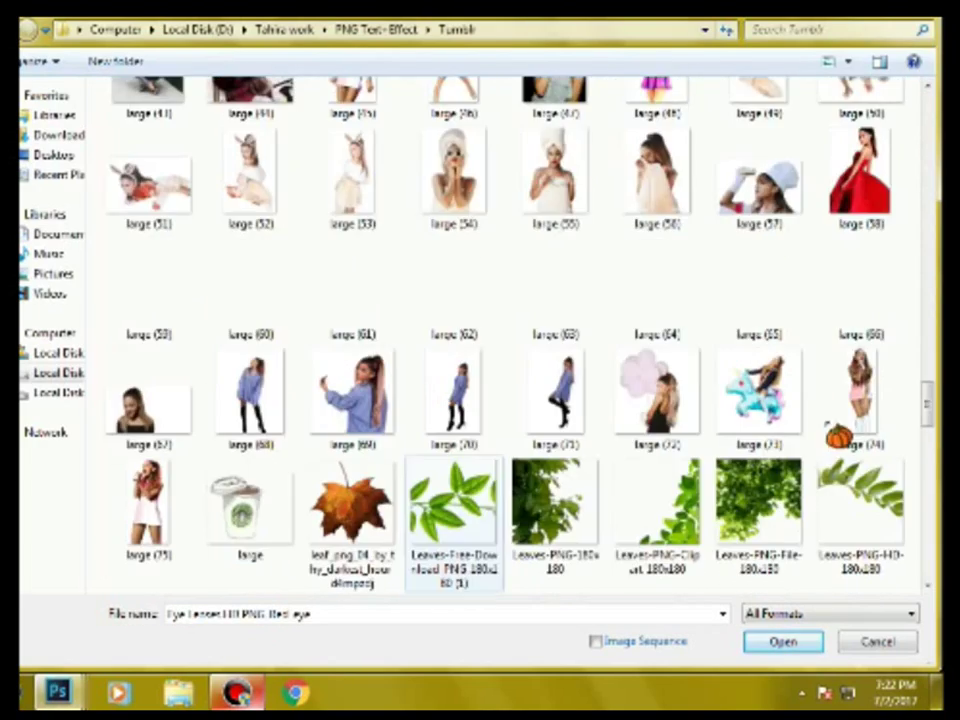
pyautogui.scroll(-2, 926, 439)
pyautogui.moveTo(926, 439); pyautogui.dragTo(933, 492)
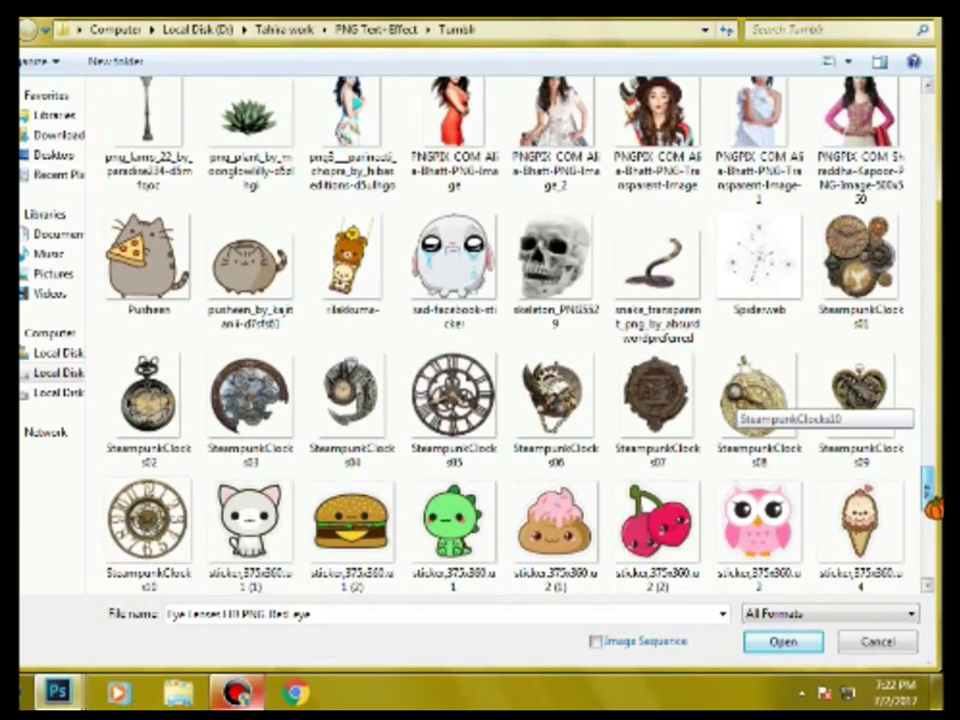
pyautogui.scroll(-5, 933, 500)
pyautogui.keyDown('ctrl'); pyautogui.click(250, 365); pyautogui.keyUp('ctrl')
pyautogui.press('Return')
pyautogui.moveTo(200, 52)
pyautogui.mouseDown()
pyautogui.moveTo(150, 178)
pyautogui.moveTo(205, 217)
pyautogui.mouseUp()
pyautogui.click(50, 52)
# Drag the red eye onto the collage and scale it down over the woman's eye.
pyautogui.moveTo(100, 370); pyautogui.dragTo(410, 215)
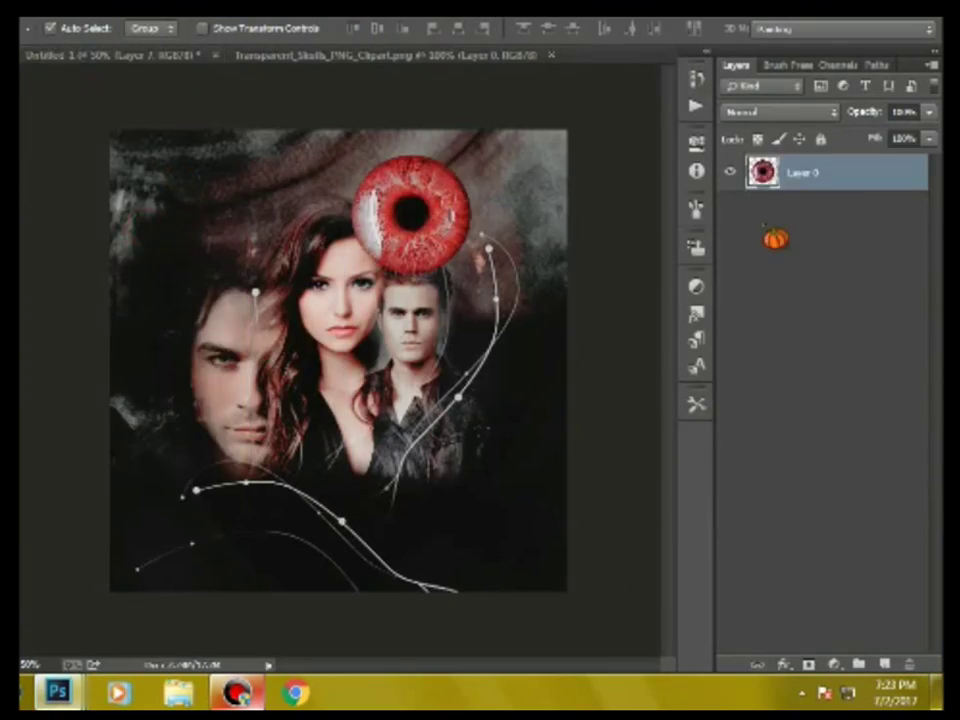
pyautogui.moveTo(814, 285); pyautogui.dragTo(814, 340)
pyautogui.hotkey('ctrl', 't')
pyautogui.moveTo(470, 272)
pyautogui.mouseDown()
pyautogui.moveTo(405, 210)
pyautogui.moveTo(393, 120)
pyautogui.moveTo(360, 260)
pyautogui.moveTo(347, 246)
pyautogui.mouseUp()
pyautogui.hotkey('ctrl', '+')
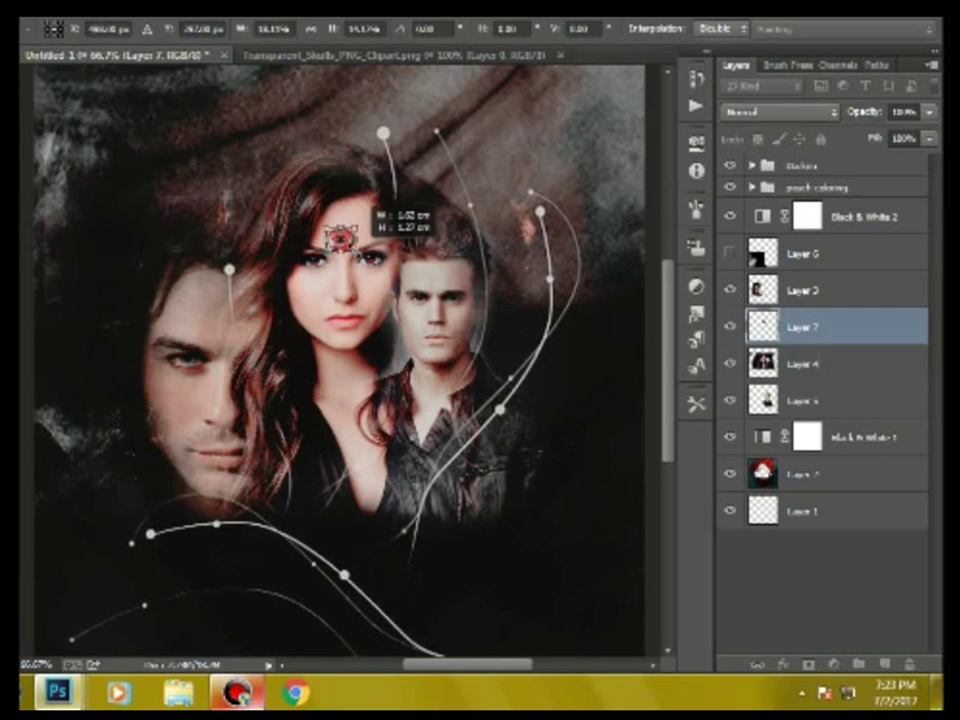
pyautogui.press('Return')
pyautogui.hotkey('ctrl', 't')
pyautogui.moveTo(376, 263); pyautogui.dragTo(387, 241)
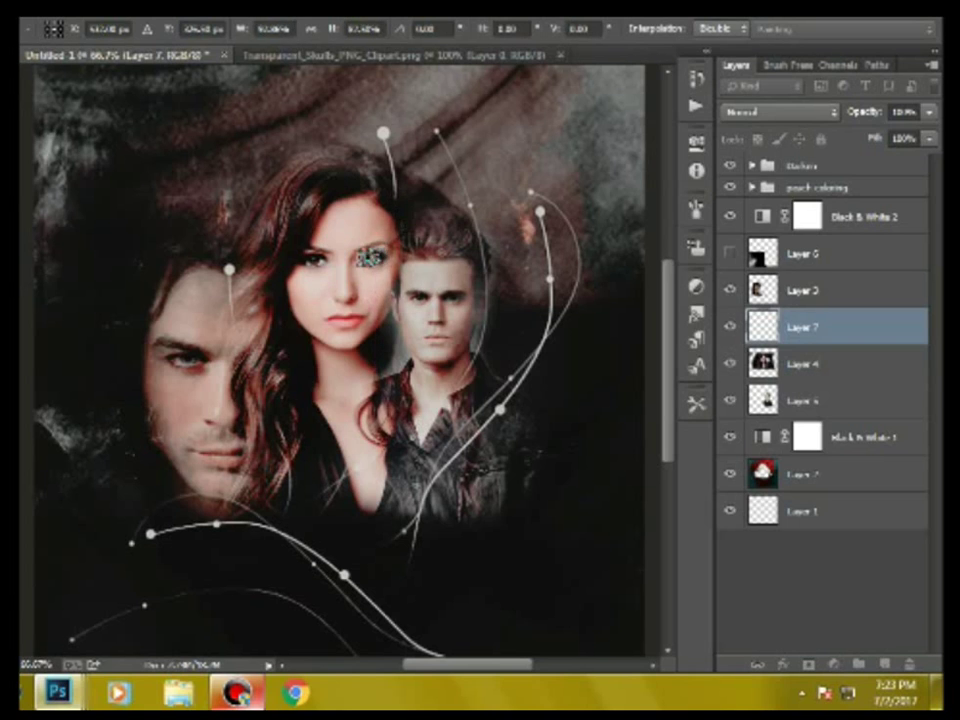
pyautogui.press('Return')
# Blend the eye layer in Soft Light and fine-tune its size.
pyautogui.click(760, 112)
pyautogui.click(735, 375)
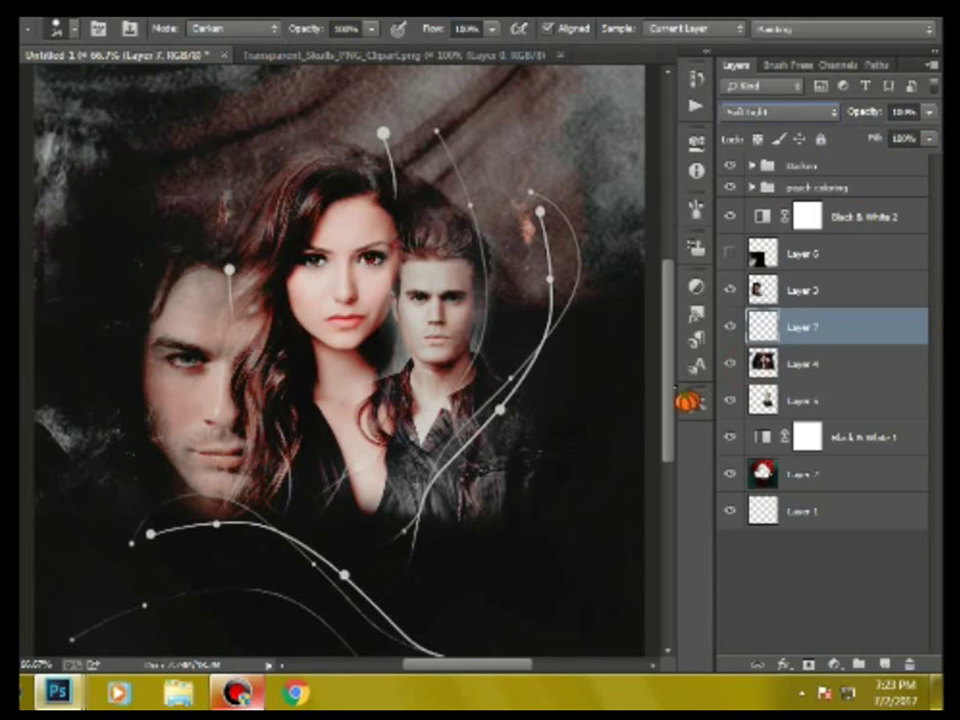
pyautogui.hotkey('ctrl', 't')
pyautogui.moveTo(380, 266); pyautogui.dragTo(373, 262)
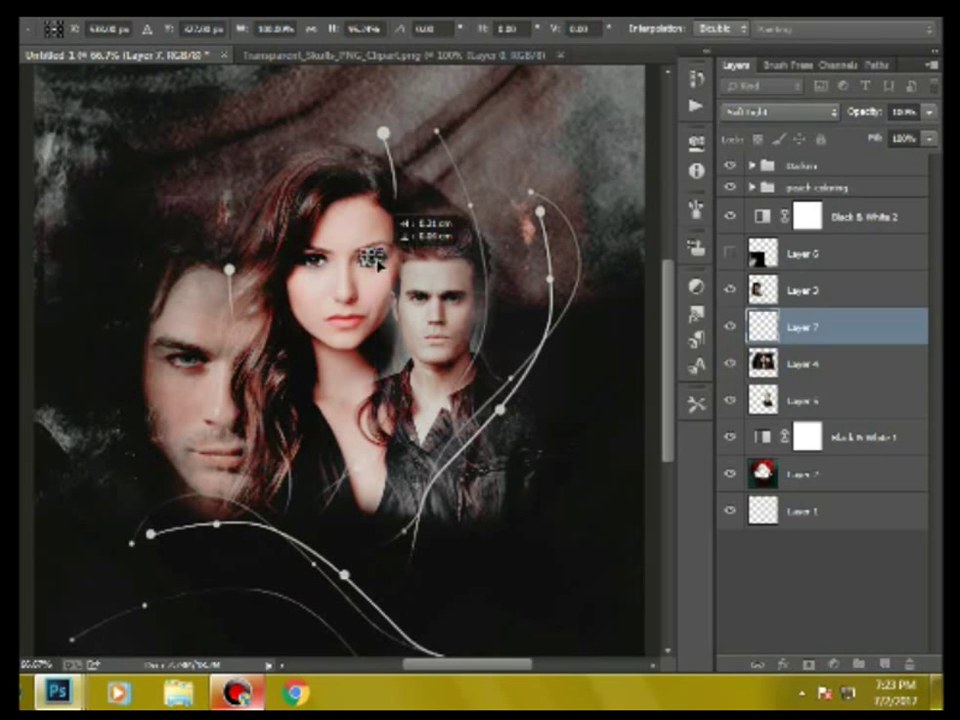
pyautogui.press('Return')
pyautogui.hotkey('ctrl', '1')
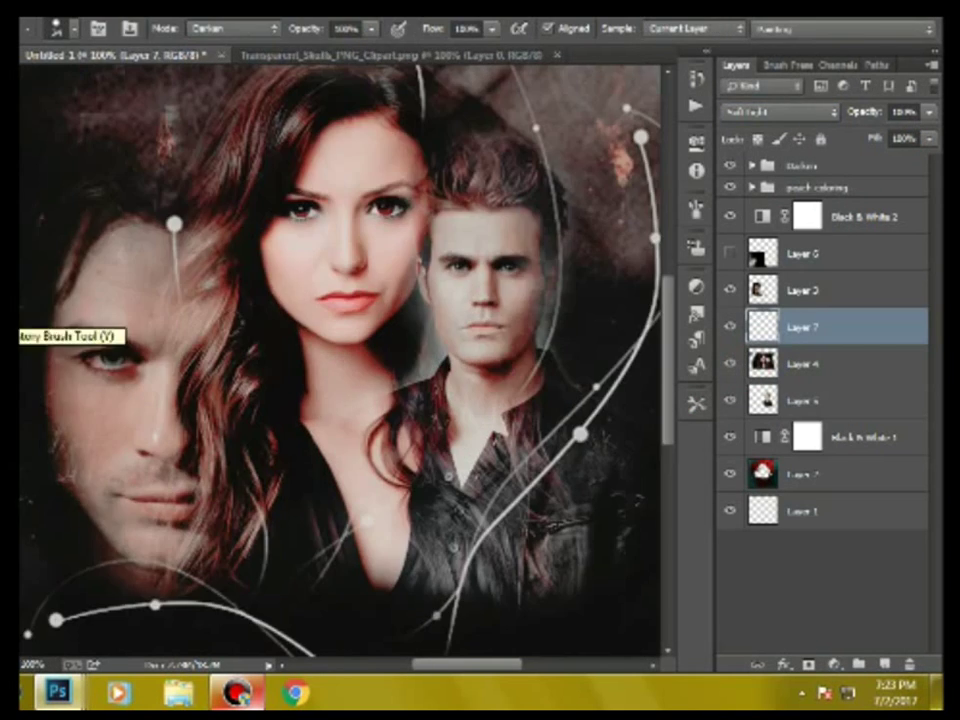
pyautogui.click(731, 325)
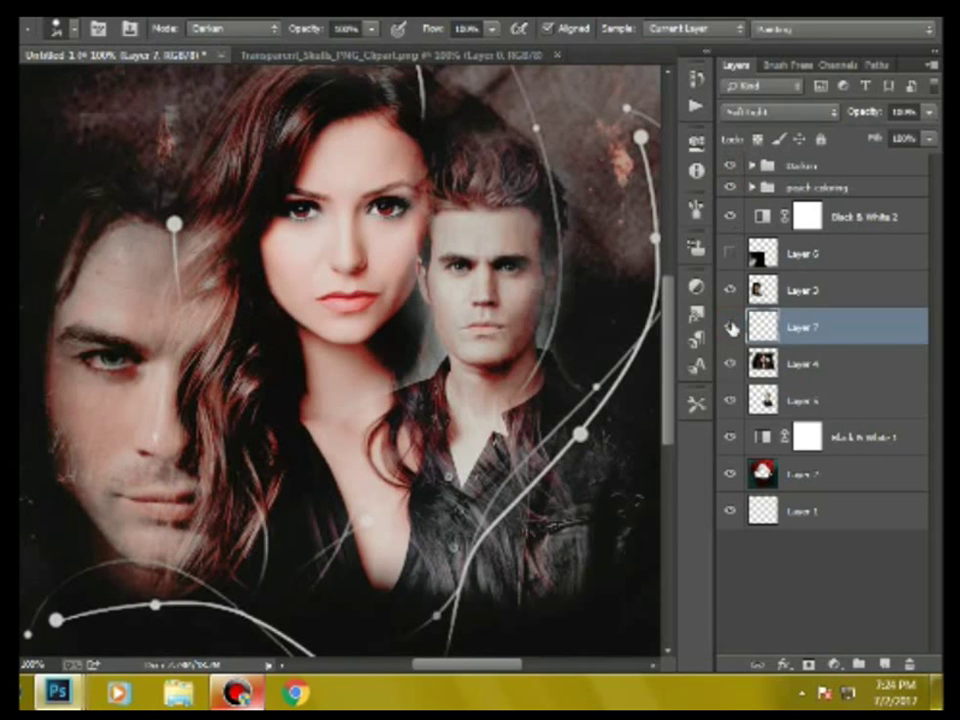
# Try Multiply, settle on Soft Light, then duplicate the eye layer.
pyautogui.click(760, 112)
pyautogui.click(745, 189)
pyautogui.click(760, 112)
pyautogui.click(748, 372)
pyautogui.hotkey('ctrl', 't')
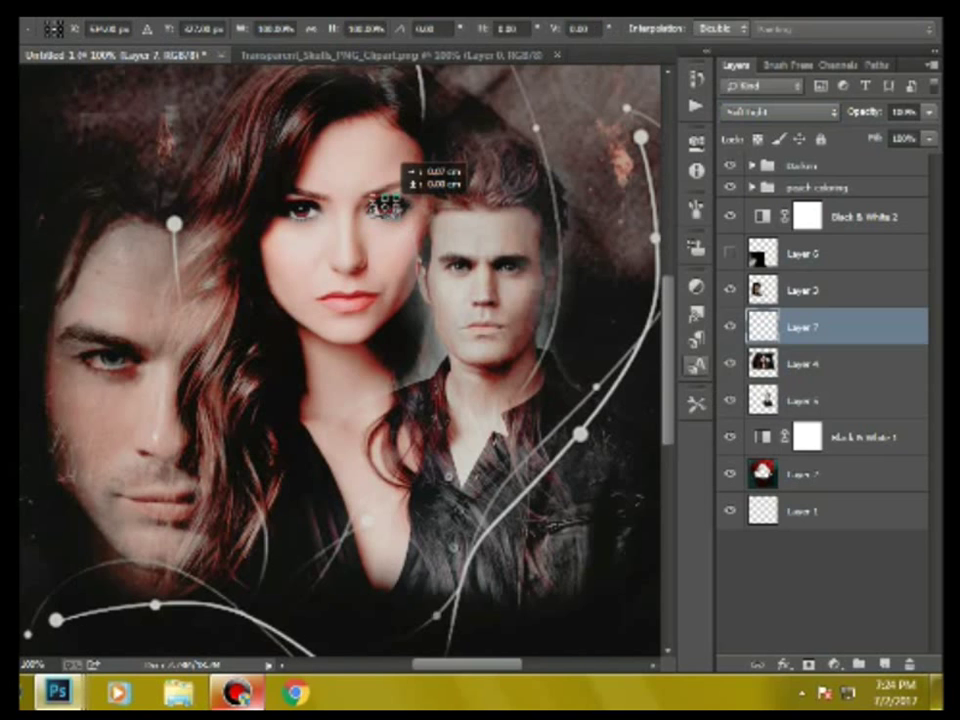
pyautogui.press('Return')
pyautogui.hotkey('ctrl', 'j')
pyautogui.hotkey('ctrl', 't')
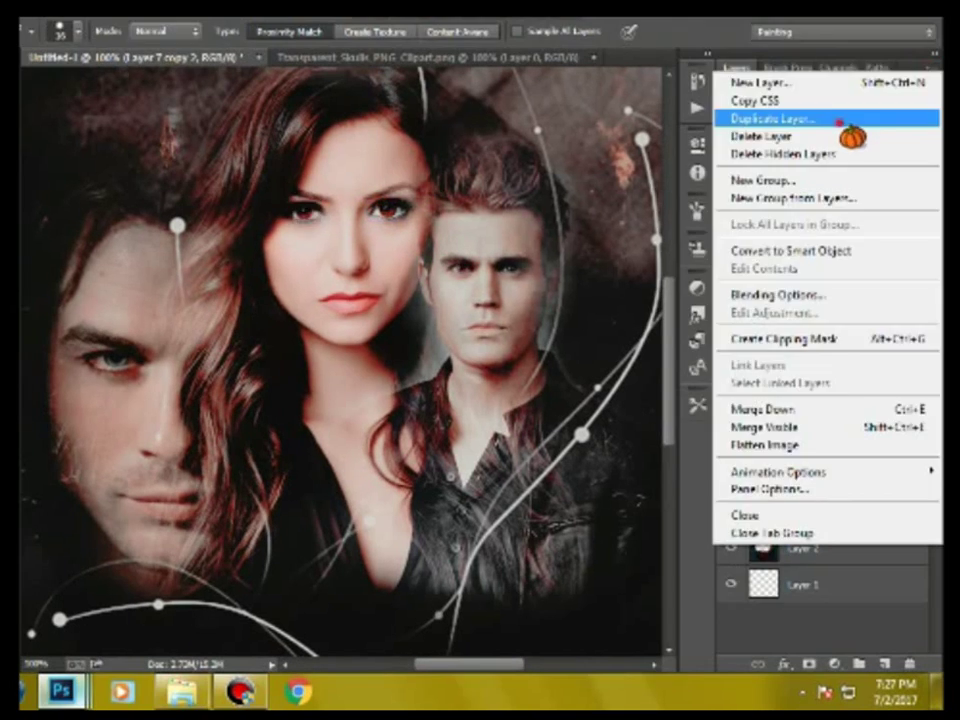
# Move the eye copy onto the leather-jacket man's eye.
pyautogui.moveTo(462, 268)
pyautogui.mouseDown()
pyautogui.moveTo(518, 275)
pyautogui.moveTo(510, 268)
pyautogui.mouseUp()
pyautogui.press('Return')
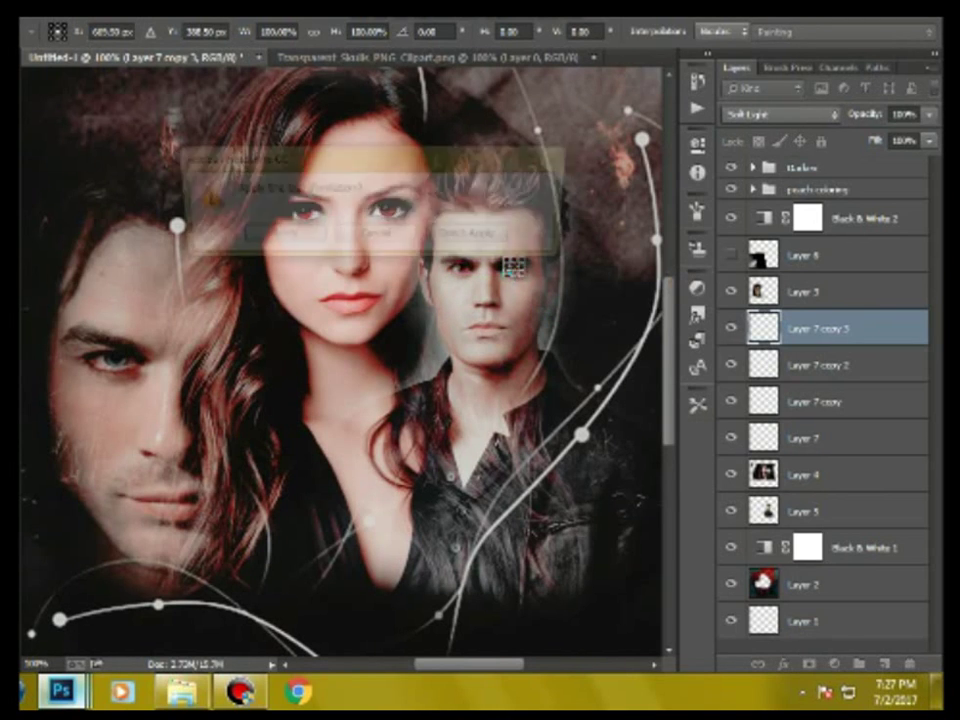
pyautogui.press('e')
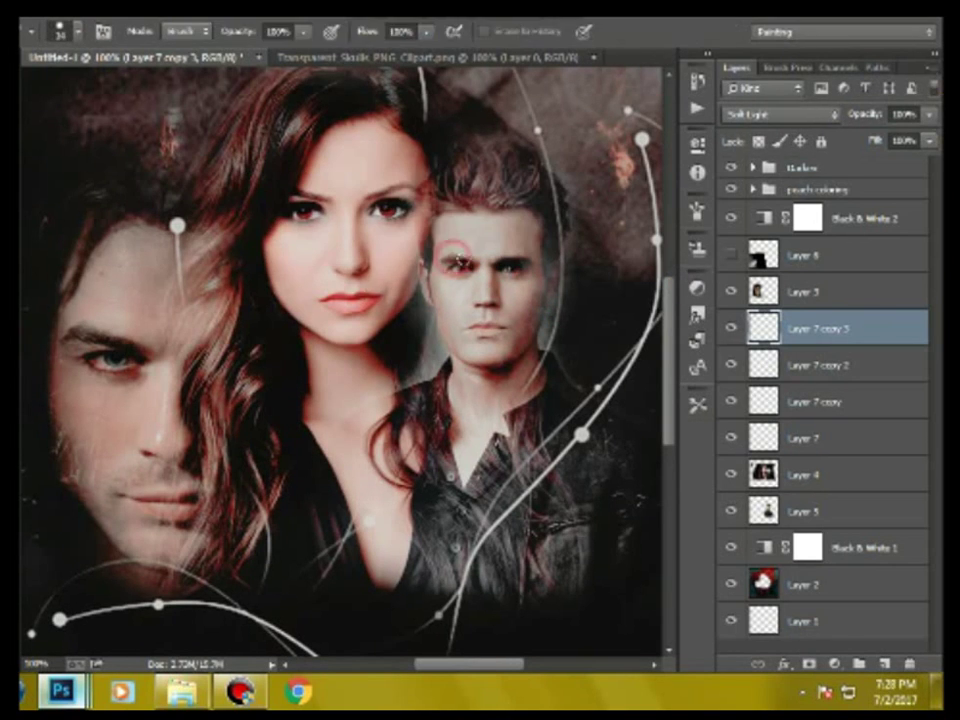
pyautogui.hotkey('alt', '[')
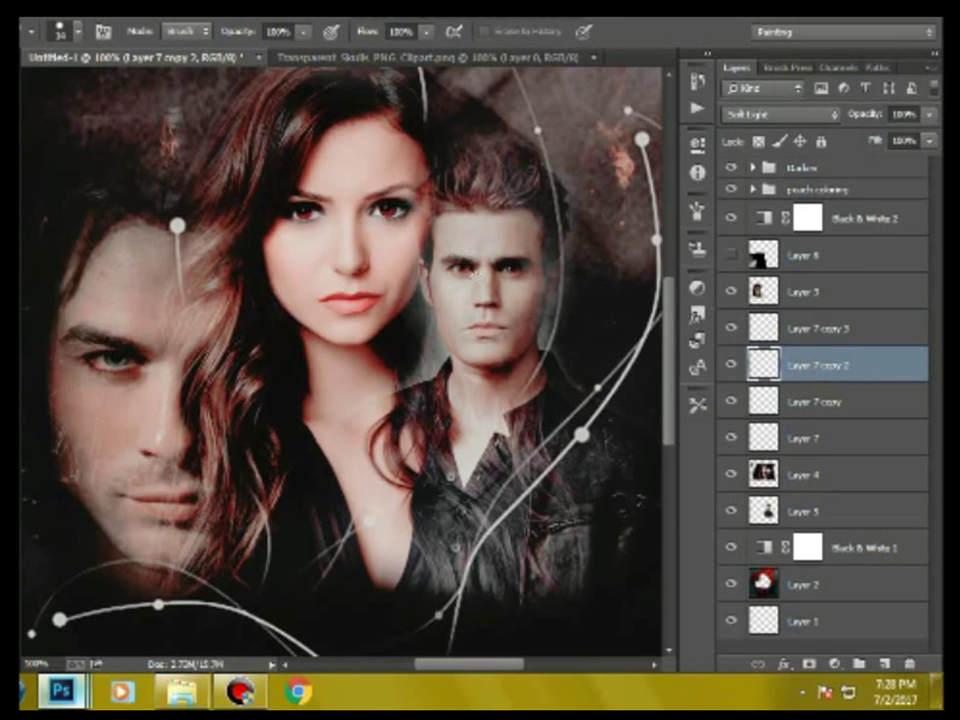
pyautogui.click(795, 330)
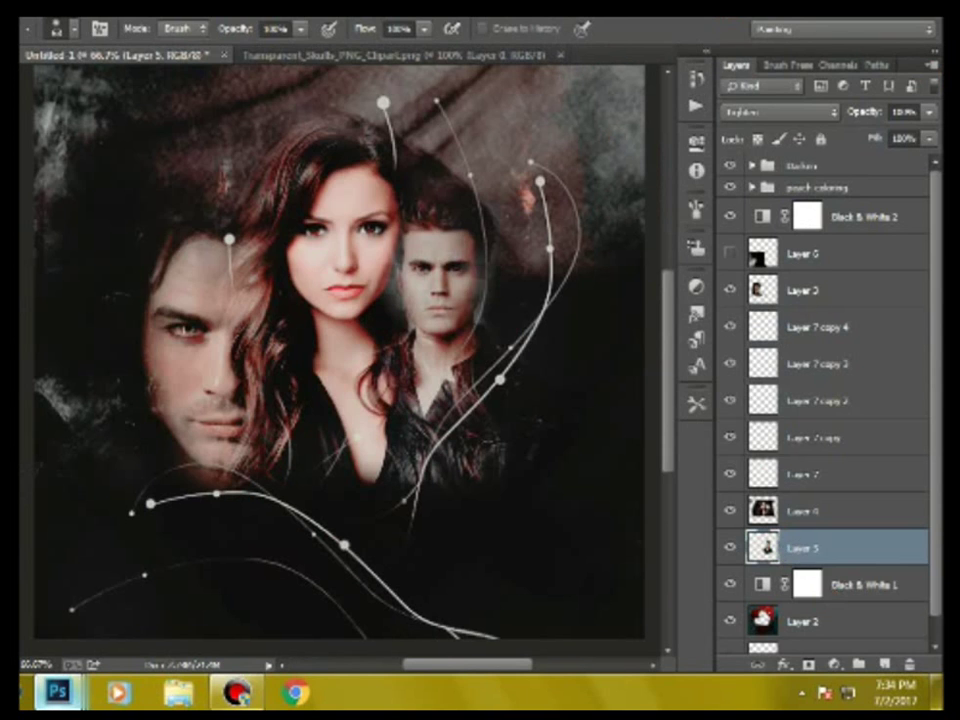
# Apply a Brightness/Contrast adjustment with raised contrast to Layer 5.
pyautogui.click(100, 6)
pyautogui.click(386, 43)
pyautogui.moveTo(232, 204); pyautogui.dragTo(246, 207)
pyautogui.click(356, 146)
pyautogui.press('b')
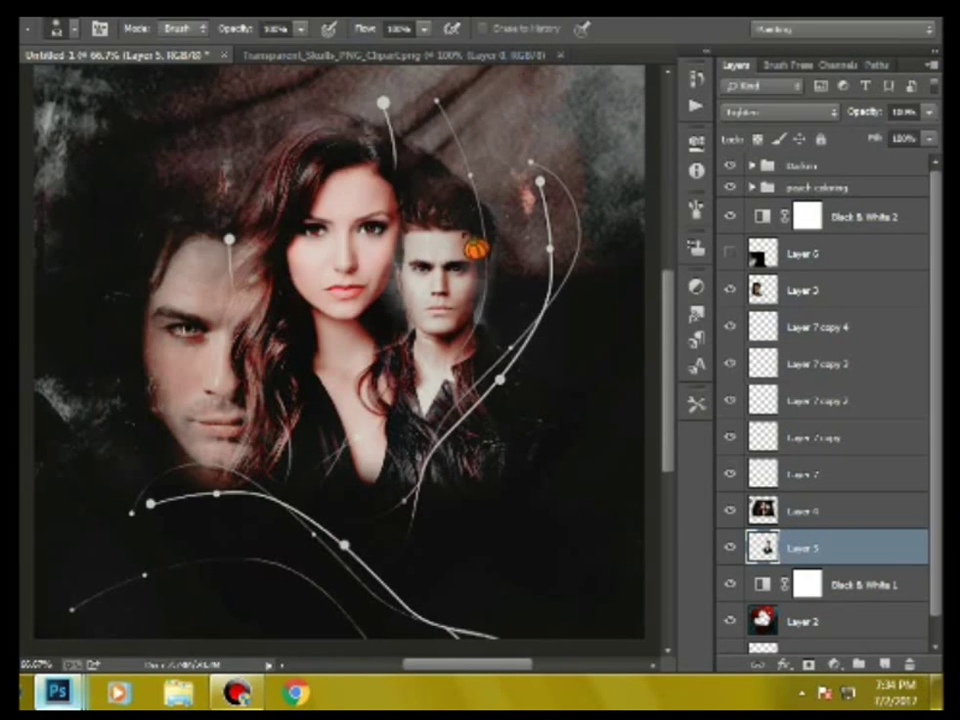
pyautogui.scroll(-1, 785, 600)
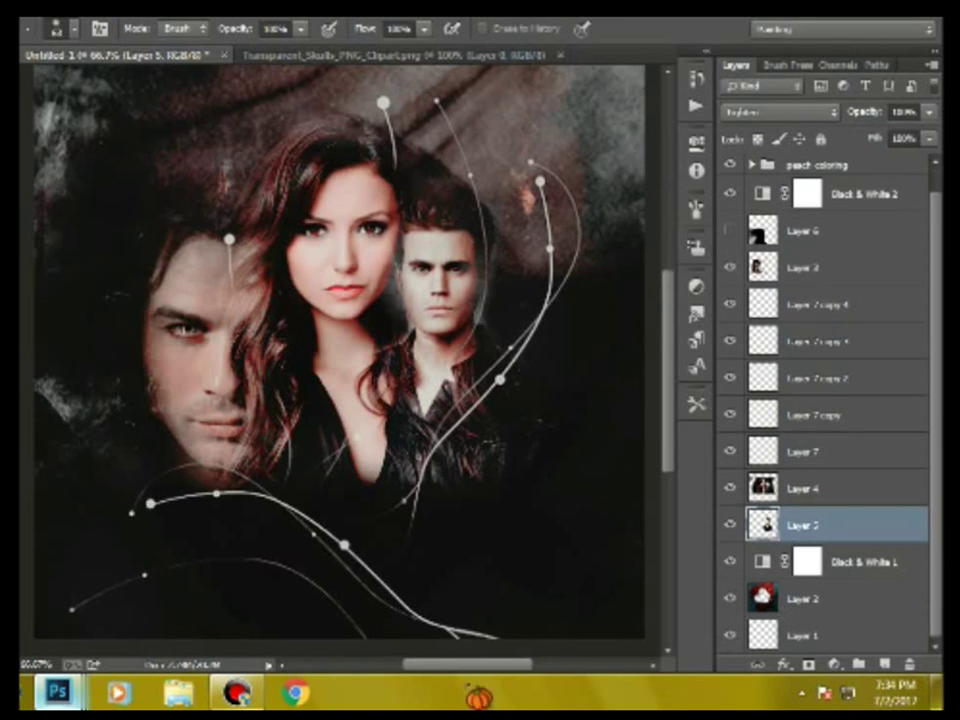
# Enlarge the Layer 5 image slightly and shift it a little left and down.
pyautogui.press('v')
pyautogui.click(868, 268)
pyautogui.hotkey('ctrl', '-')
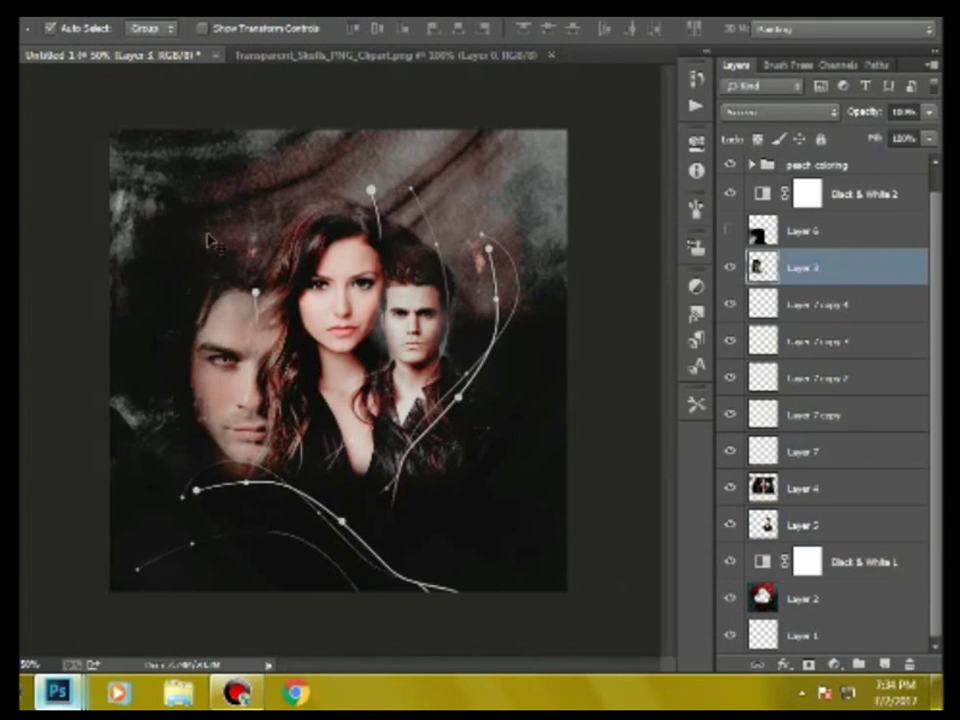
pyautogui.click(795, 524)
pyautogui.hotkey('ctrl', 't')
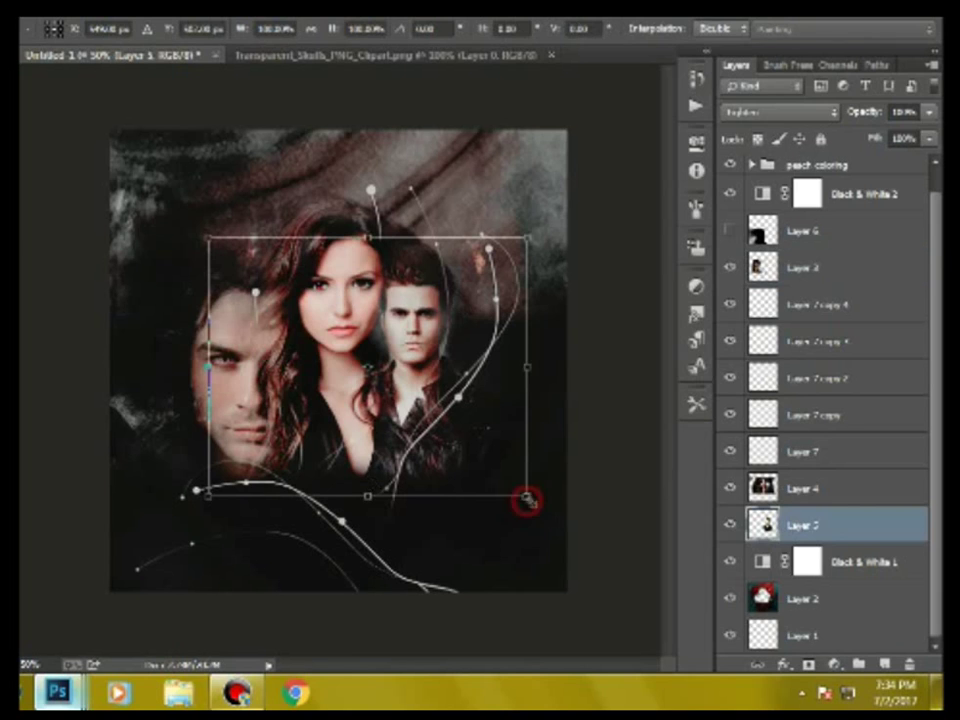
pyautogui.moveTo(528, 501); pyautogui.dragTo(533, 503)
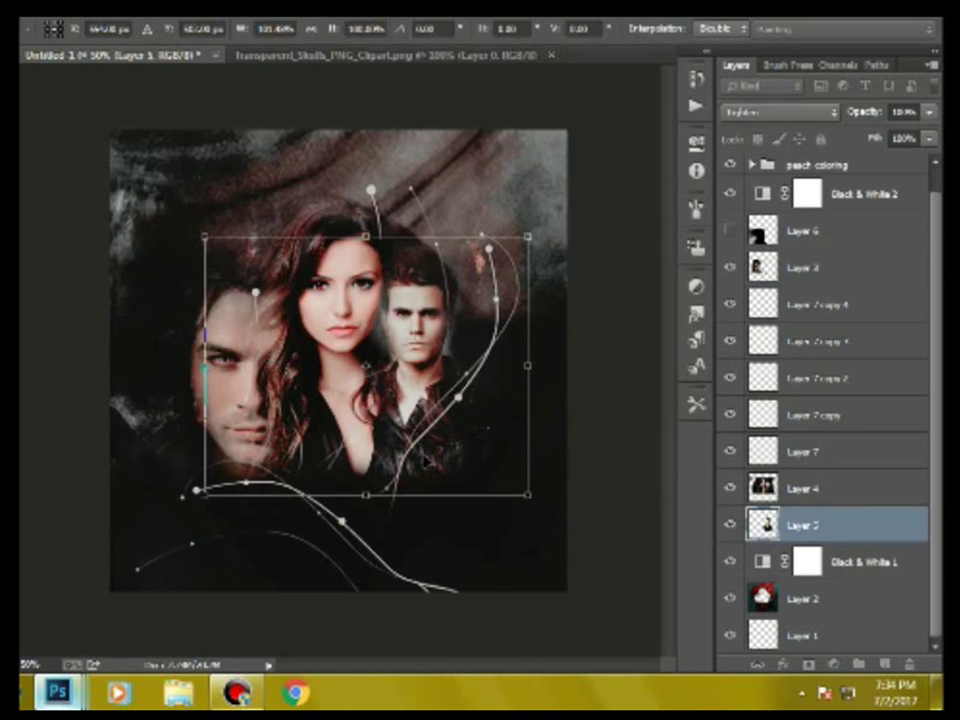
pyautogui.moveTo(428, 458); pyautogui.dragTo(434, 465)
pyautogui.press('Return')
# Pick a soft round brush preset of about 156 px.
pyautogui.press('b')
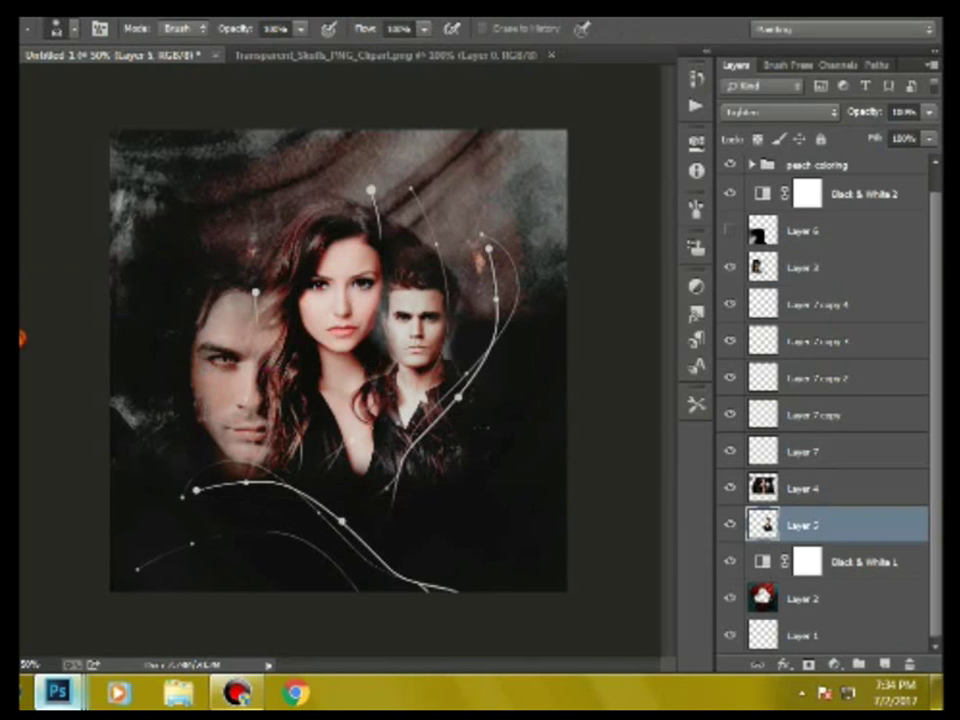
pyautogui.click(785, 65)
pyautogui.click(825, 615)
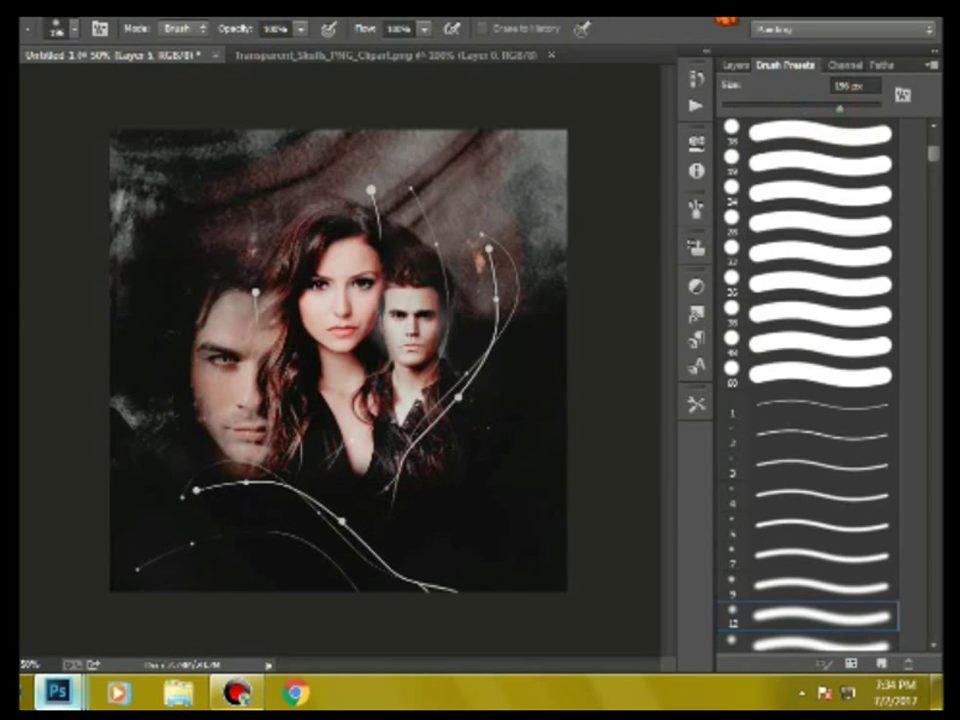
# Move the smoke layer beneath Layer 5 and make it visible.
pyautogui.click(738, 65)
pyautogui.scroll(1, 820, 300)
pyautogui.click(800, 254)
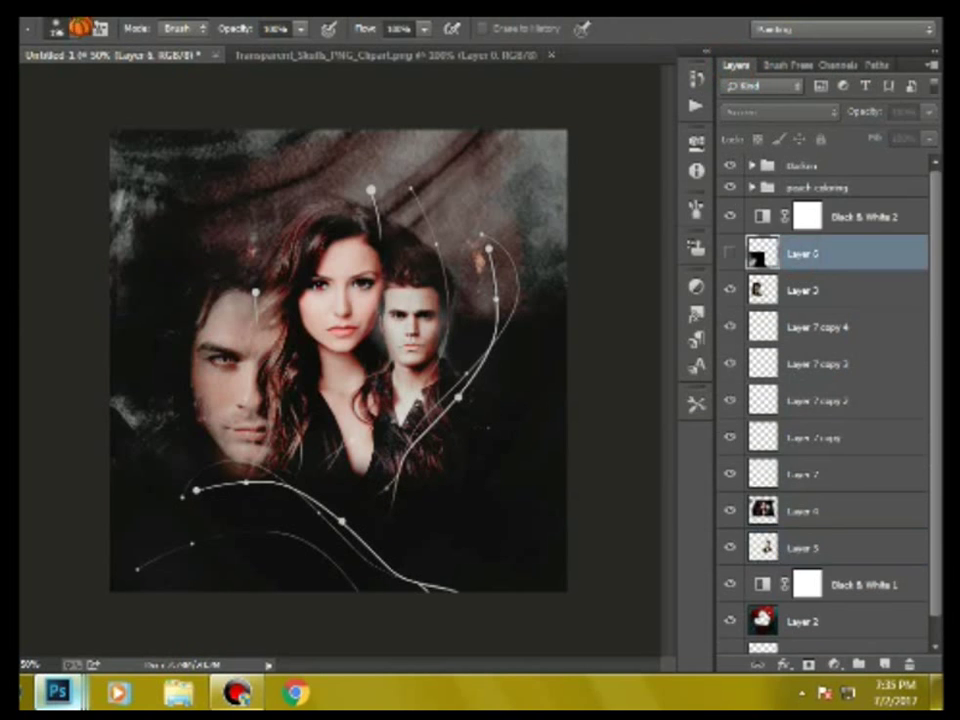
pyautogui.moveTo(838, 259); pyautogui.dragTo(838, 548)
pyautogui.click(735, 548)
# Rotate and reposition the smoke over the lower canvas, clear of the man's face.
pyautogui.hotkey('ctrl', 't')
pyautogui.moveTo(287, 513)
pyautogui.mouseDown()
pyautogui.moveTo(450, 485)
pyautogui.moveTo(345, 390)
pyautogui.mouseUp()
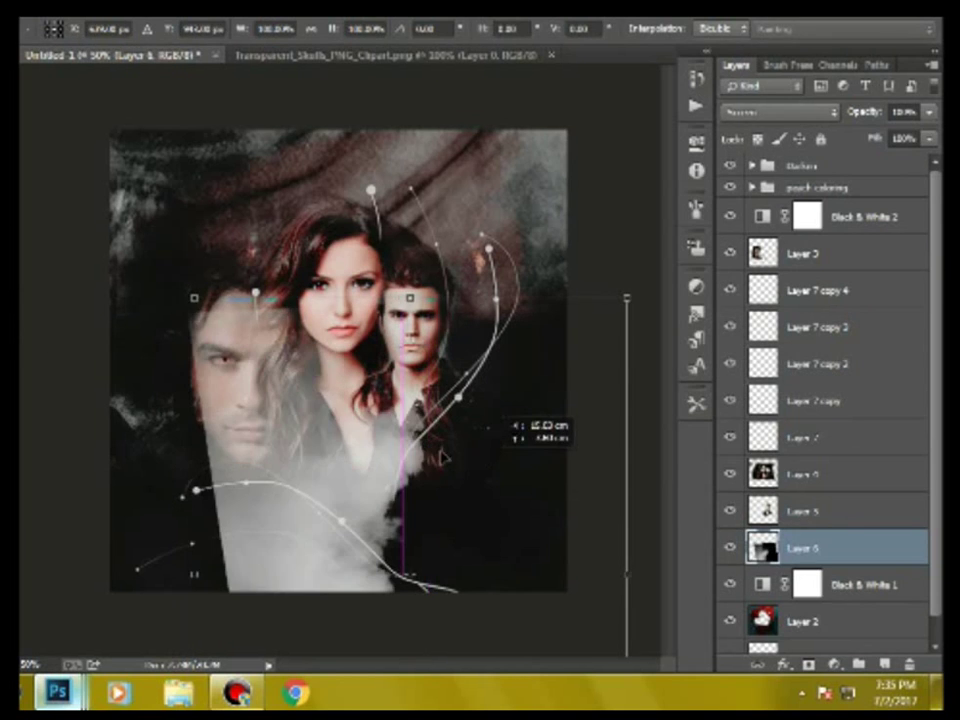
pyautogui.moveTo(490, 500); pyautogui.dragTo(578, 520)
pyautogui.moveTo(293, 560)
pyautogui.mouseDown()
pyautogui.moveTo(385, 525)
pyautogui.moveTo(354, 500)
pyautogui.moveTo(470, 440)
pyautogui.mouseUp()
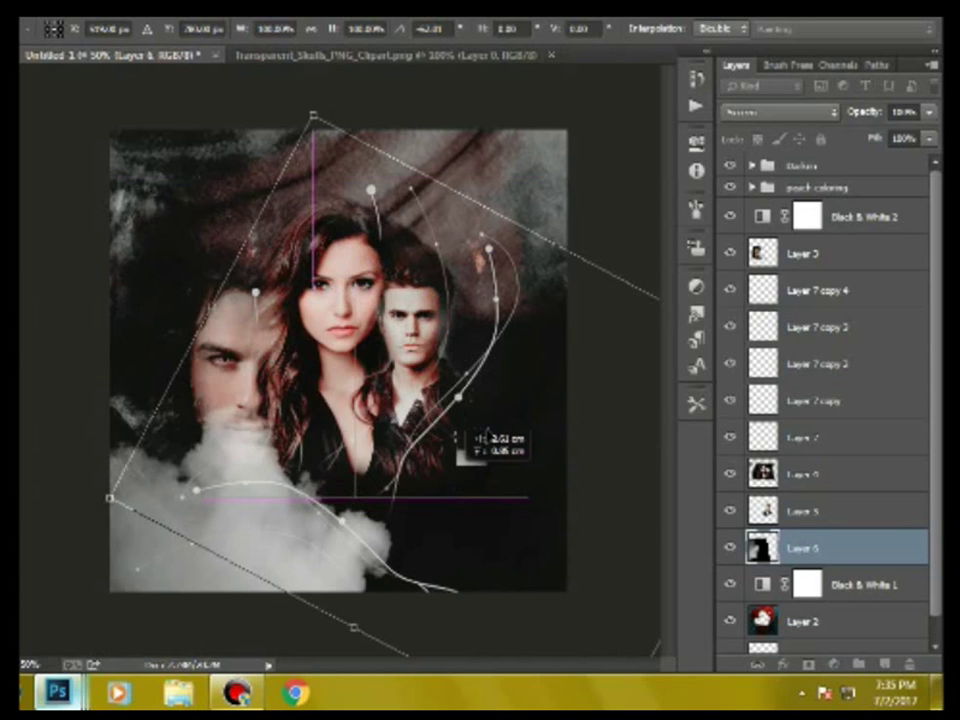
pyautogui.moveTo(133, 339); pyautogui.dragTo(150, 340)
pyautogui.moveTo(431, 500)
pyautogui.mouseDown()
pyautogui.moveTo(453, 430)
pyautogui.moveTo(489, 462)
pyautogui.mouseUp()
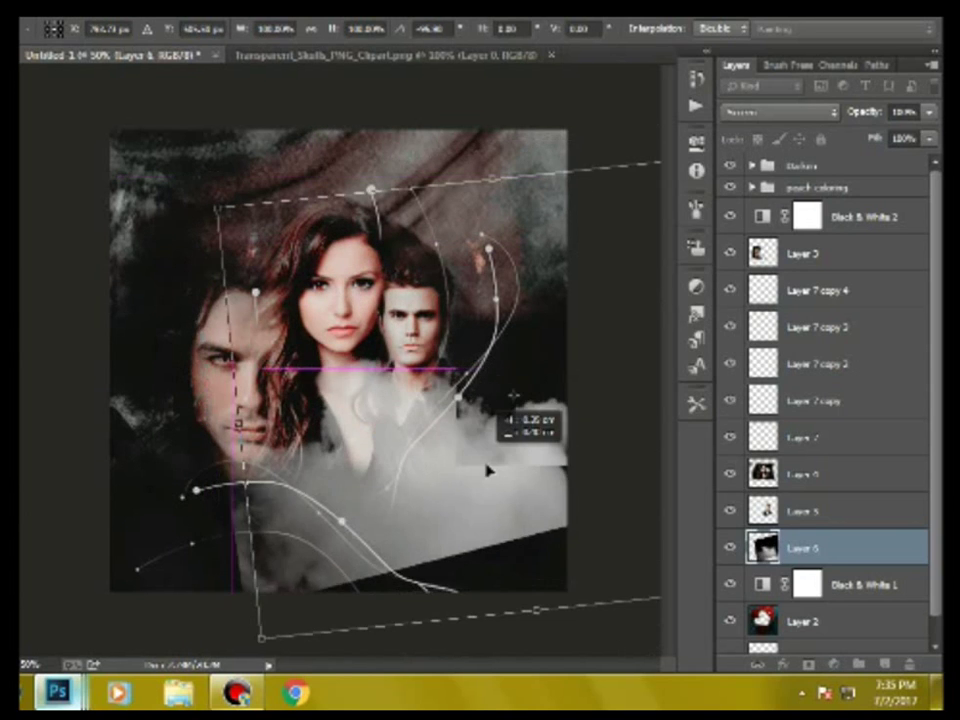
pyautogui.press('w')
pyautogui.press('Return')
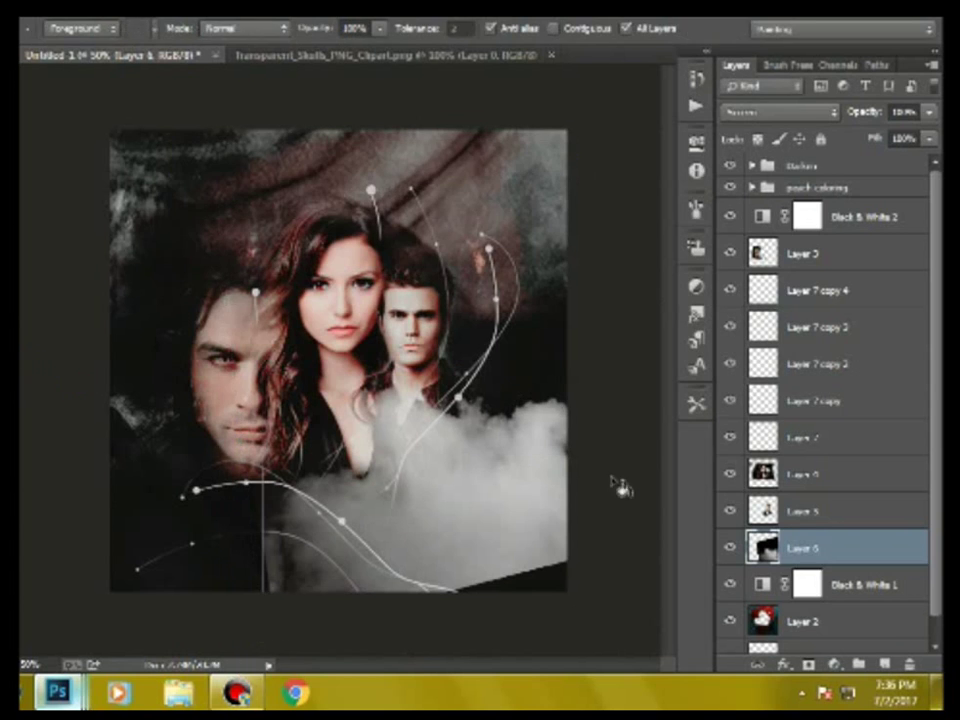
# Erase the smoke's unwanted edges down to a soft patch.
pyautogui.press('e')
pyautogui.moveTo(279, 529)
pyautogui.mouseDown()
pyautogui.moveTo(553, 444)
pyautogui.moveTo(325, 590)
pyautogui.mouseUp()
pyautogui.click(731, 549)
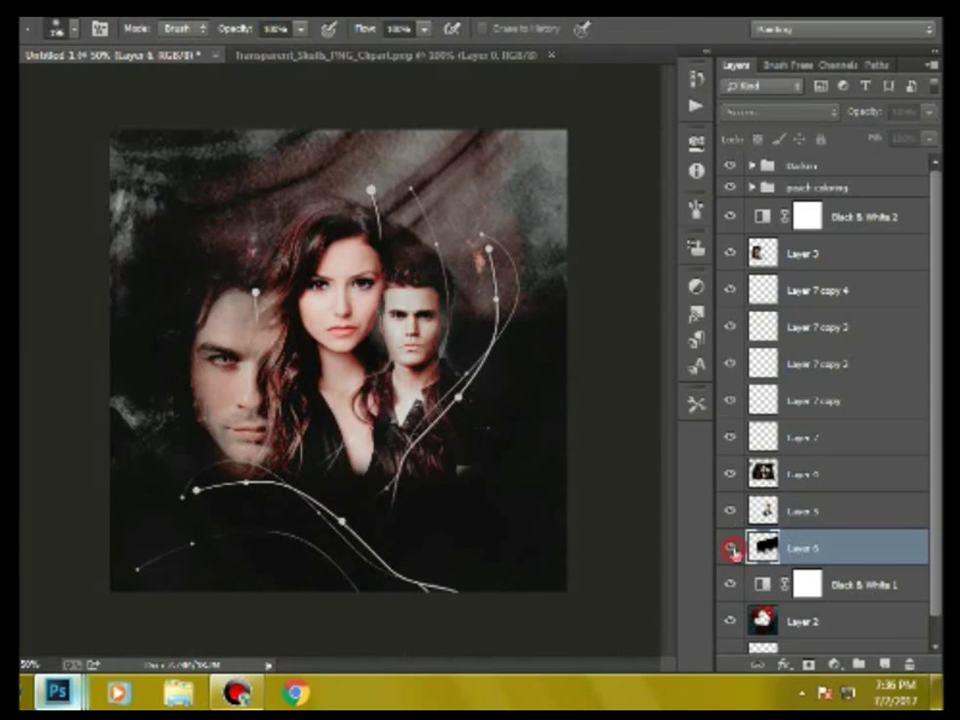
pyautogui.hotkey('ctrl', 't')
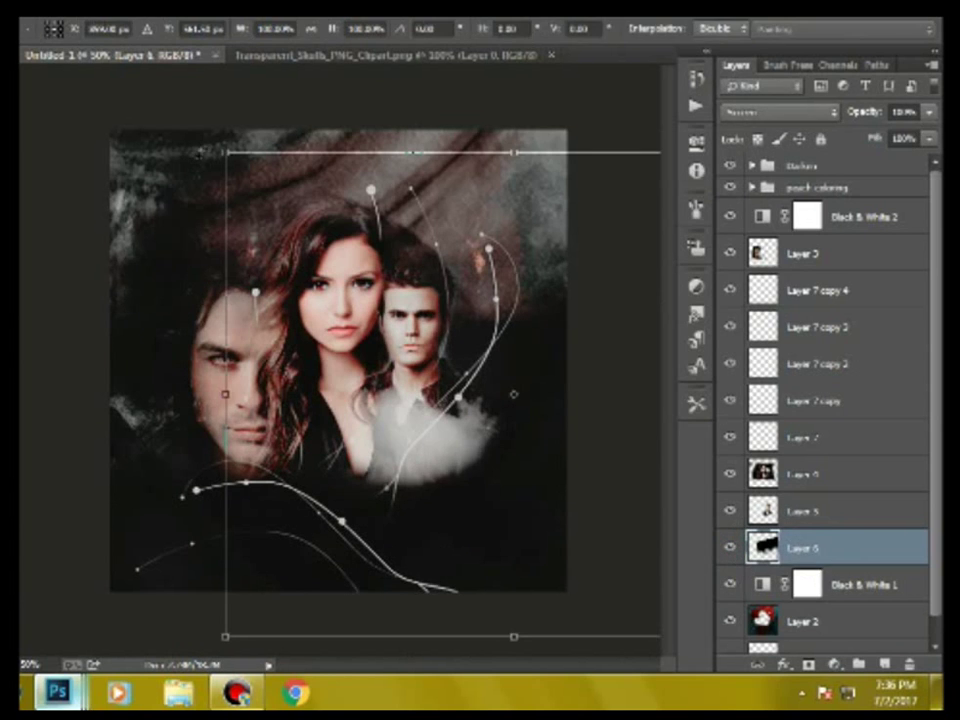
pyautogui.press('Return')
# Add a black Color Fill layer blended with Lighten, then hide it.
pyautogui.click(833, 663)
pyautogui.click(792, 256)
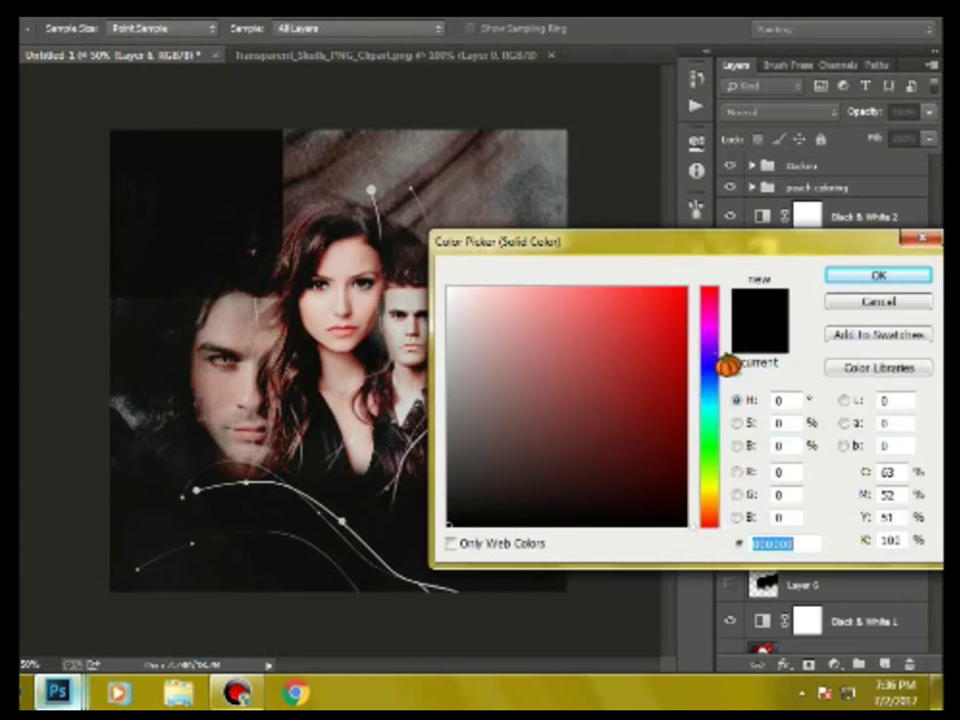
pyautogui.click(834, 277)
pyautogui.click(808, 111)
pyautogui.click(737, 259)
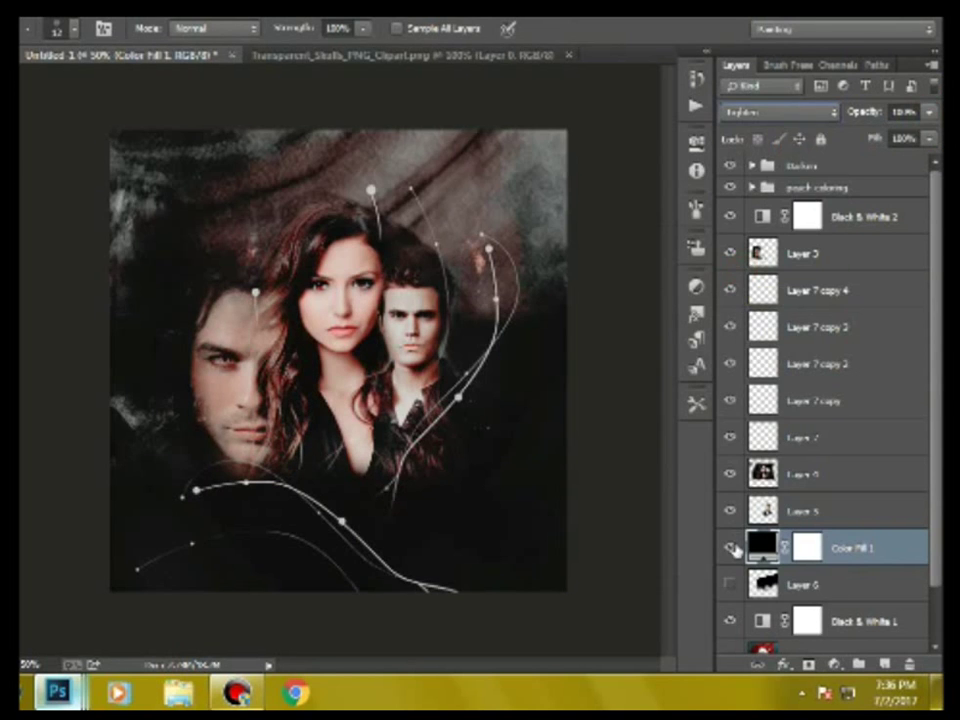
pyautogui.click(731, 547)
# With Black & White 2 selected, open the cracks texture image in a floating window.
pyautogui.click(845, 218)
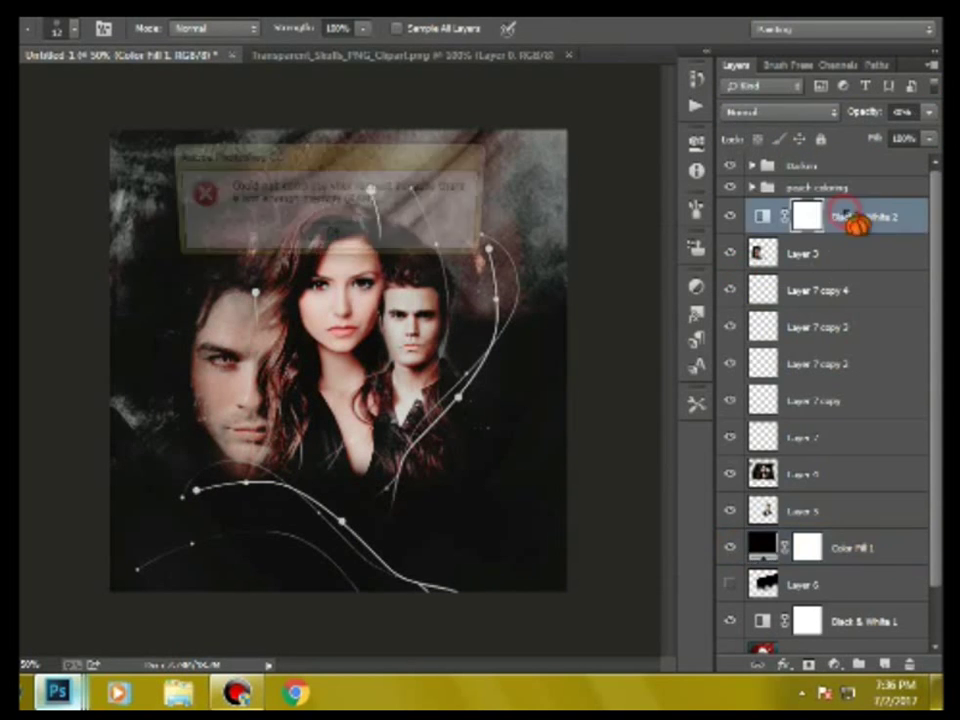
pyautogui.click(22, 16)
pyautogui.click(452, 429)
pyautogui.scroll(-2, 452, 429)
pyautogui.doubleClick(452, 236)
pyautogui.moveTo(470, 52); pyautogui.dragTo(390, 360)
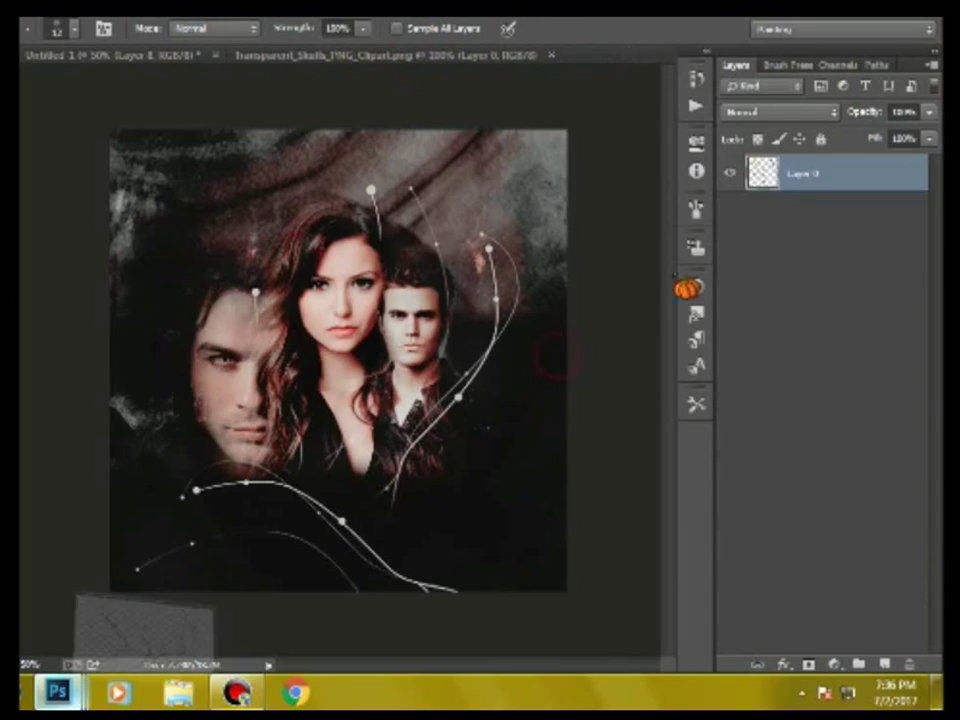
# Place the cracks texture over the left man's face and blend it with Soft Light.
pyautogui.moveTo(790, 170); pyautogui.dragTo(350, 350)
pyautogui.moveTo(820, 210); pyautogui.dragTo(820, 250)
pyautogui.click(780, 112)
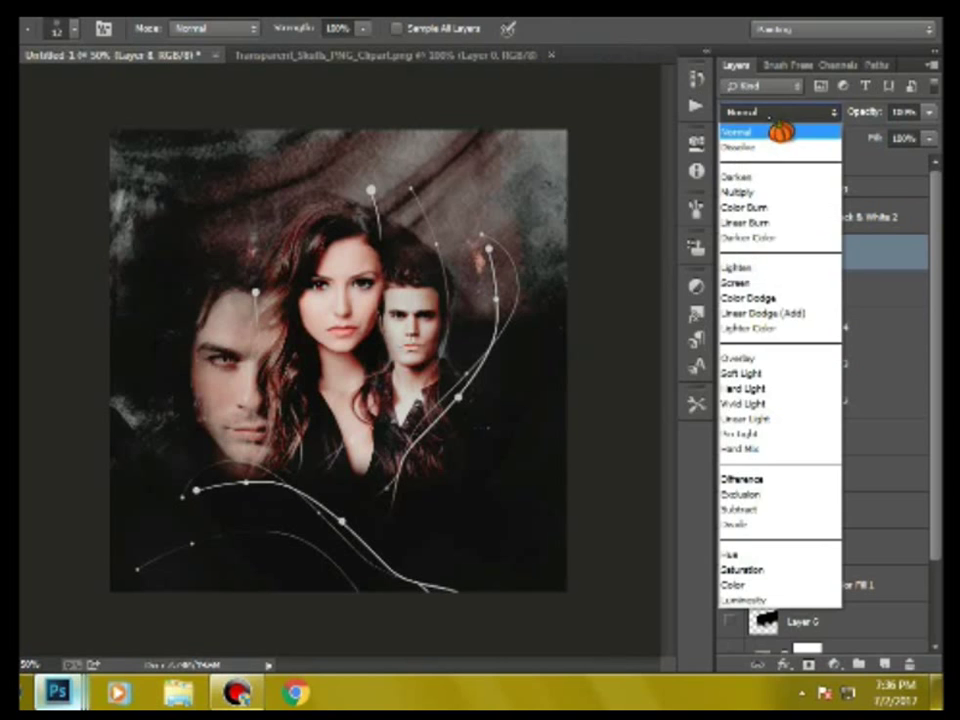
pyautogui.click(780, 128)
pyautogui.hotkey('ctrl', 't')
pyautogui.moveTo(335, 422)
pyautogui.mouseDown()
pyautogui.moveTo(178, 484)
pyautogui.moveTo(202, 461)
pyautogui.mouseUp()
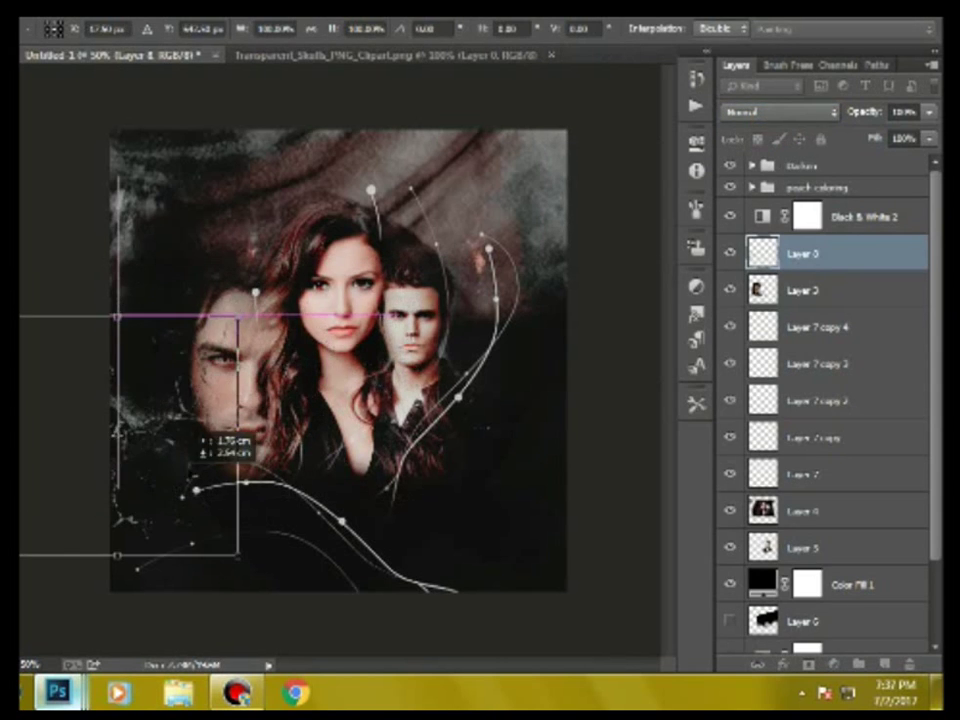
pyautogui.press('Return')
pyautogui.click(780, 112)
pyautogui.click(750, 163)
pyautogui.hotkey('ctrl', '+')
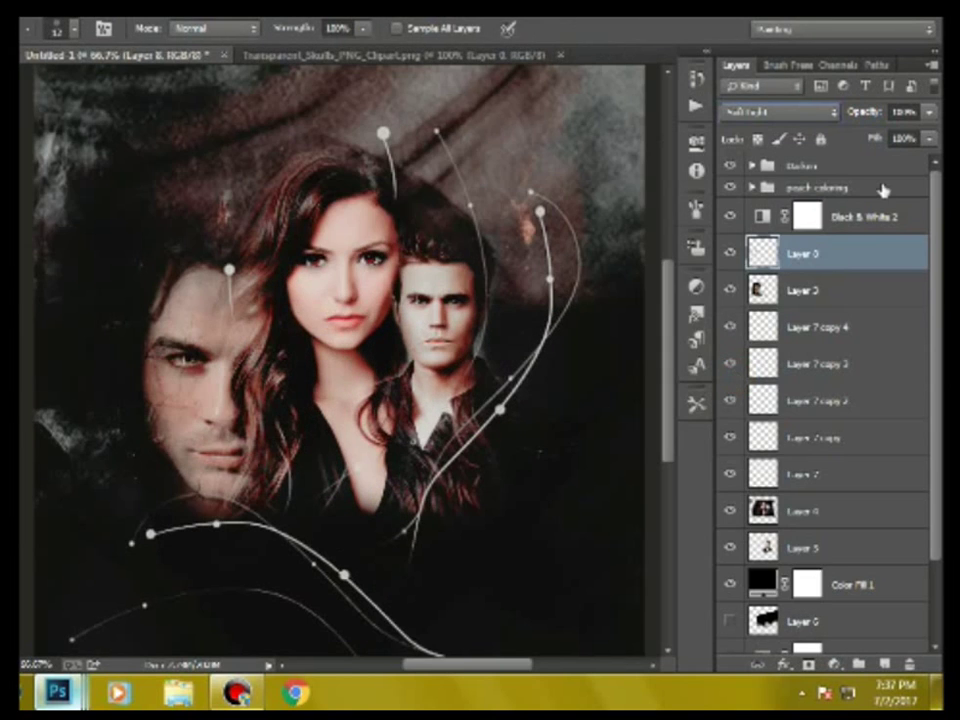
# Duplicate the cracks layer and move the copy over the right man.
pyautogui.click(933, 65)
pyautogui.click(848, 120)
pyautogui.hotkey('ctrl', 't')
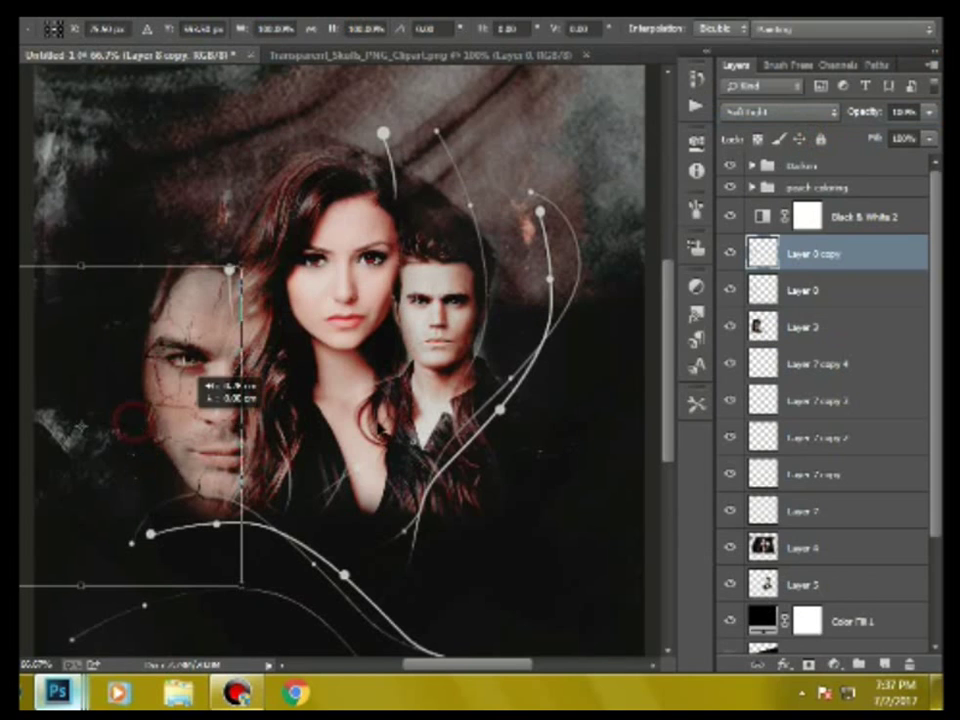
pyautogui.moveTo(510, 424)
pyautogui.mouseDown()
pyautogui.moveTo(625, 333)
pyautogui.moveTo(585, 370)
pyautogui.mouseUp()
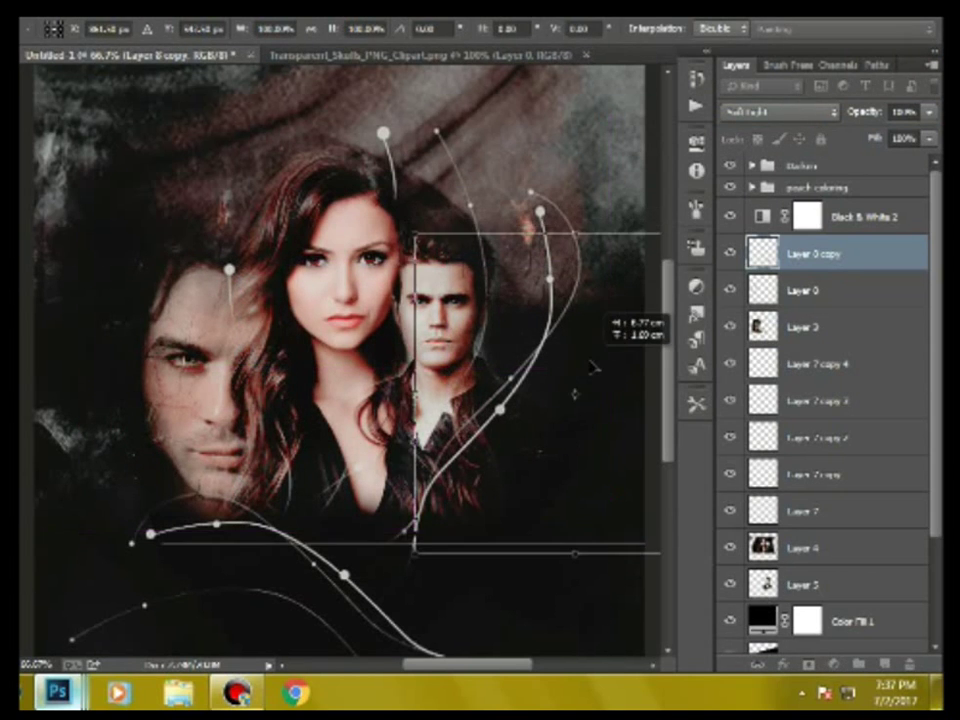
pyautogui.press('g')
pyautogui.press('Return')
pyautogui.press('e')
# Add two more cracks copies and adjust the newest copy's opacity.
pyautogui.click(935, 64)
pyautogui.click(748, 112)
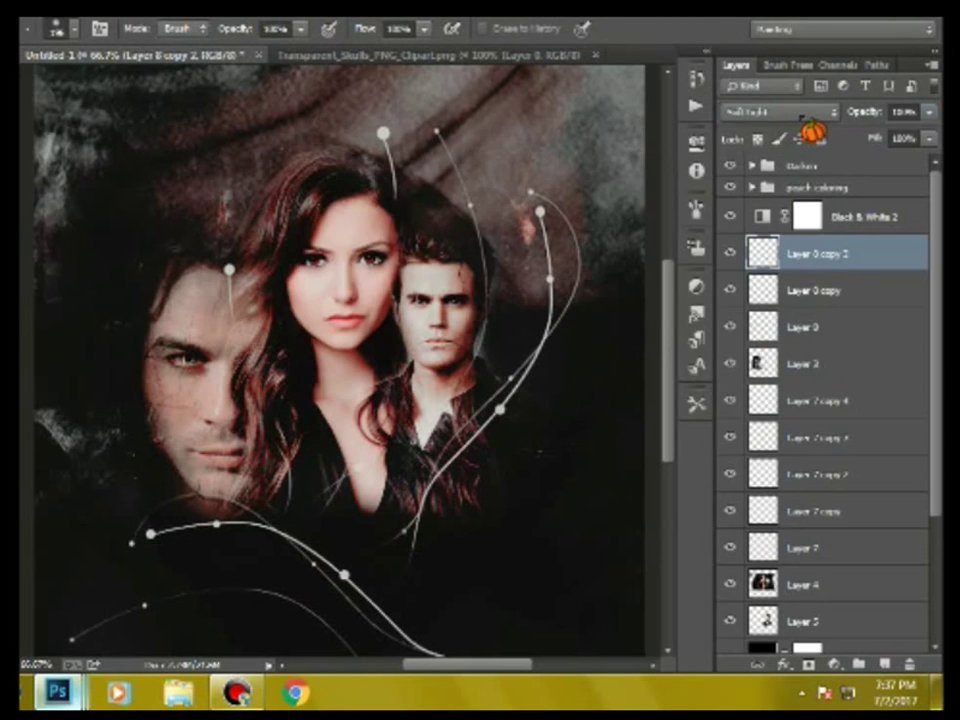
pyautogui.click(935, 64)
pyautogui.click(860, 116)
pyautogui.moveTo(929, 112); pyautogui.dragTo(928, 135)
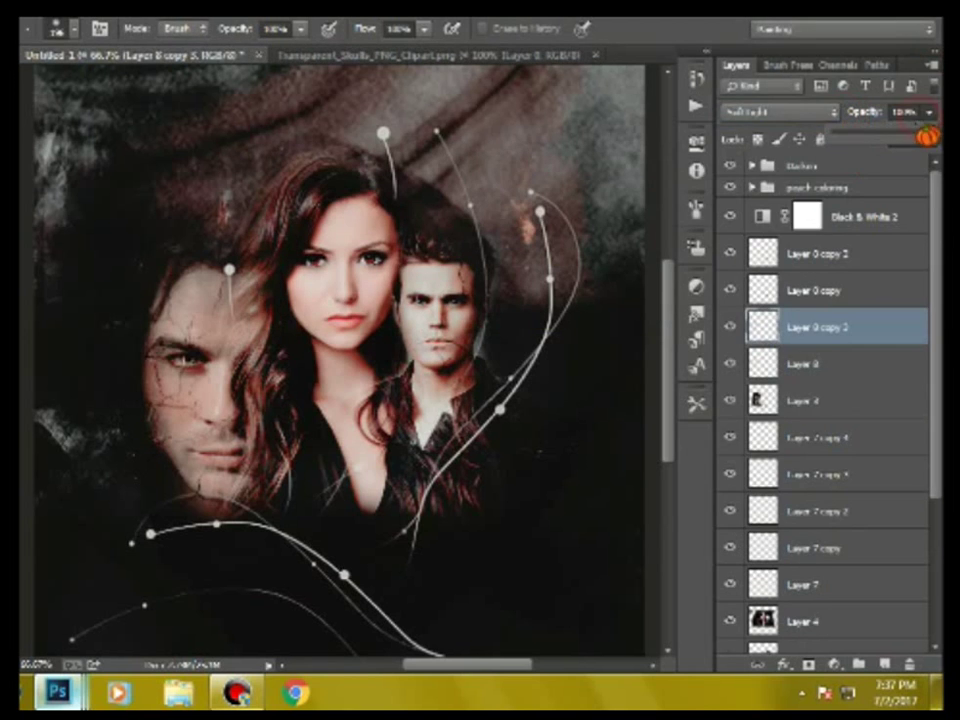
pyautogui.scroll(-3, 487, 573)
pyautogui.hotkey('alt', ']')
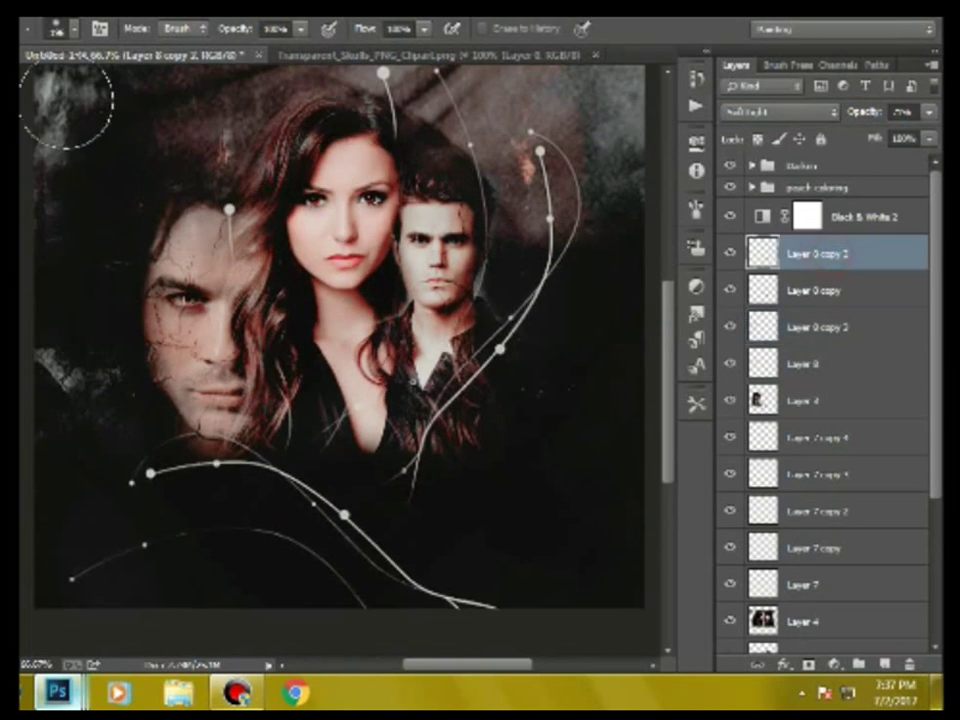
# Bring the skulls image into the poster, scaled down and moved toward the lower-left corner.
pyautogui.moveTo(380, 55)
pyautogui.mouseDown()
pyautogui.moveTo(611, 349)
pyautogui.moveTo(642, 332)
pyautogui.mouseUp()
pyautogui.hotkey('ctrl', 't')
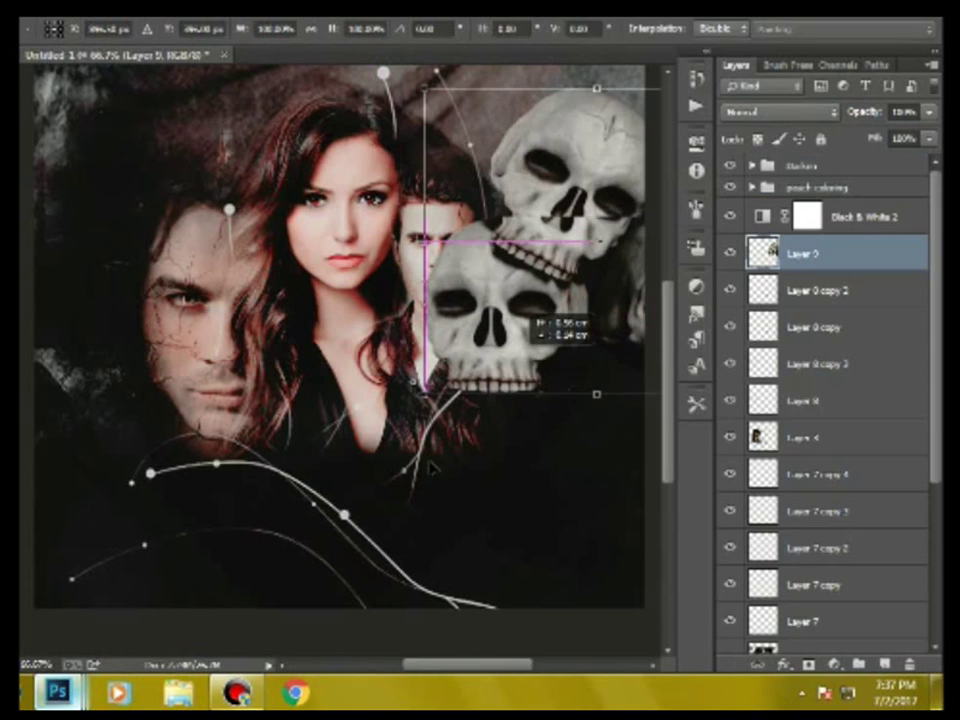
pyautogui.moveTo(609, 285); pyautogui.dragTo(425, 492)
pyautogui.moveTo(609, 589)
pyautogui.mouseDown()
pyautogui.moveTo(441, 469)
pyautogui.moveTo(437, 449)
pyautogui.mouseUp()
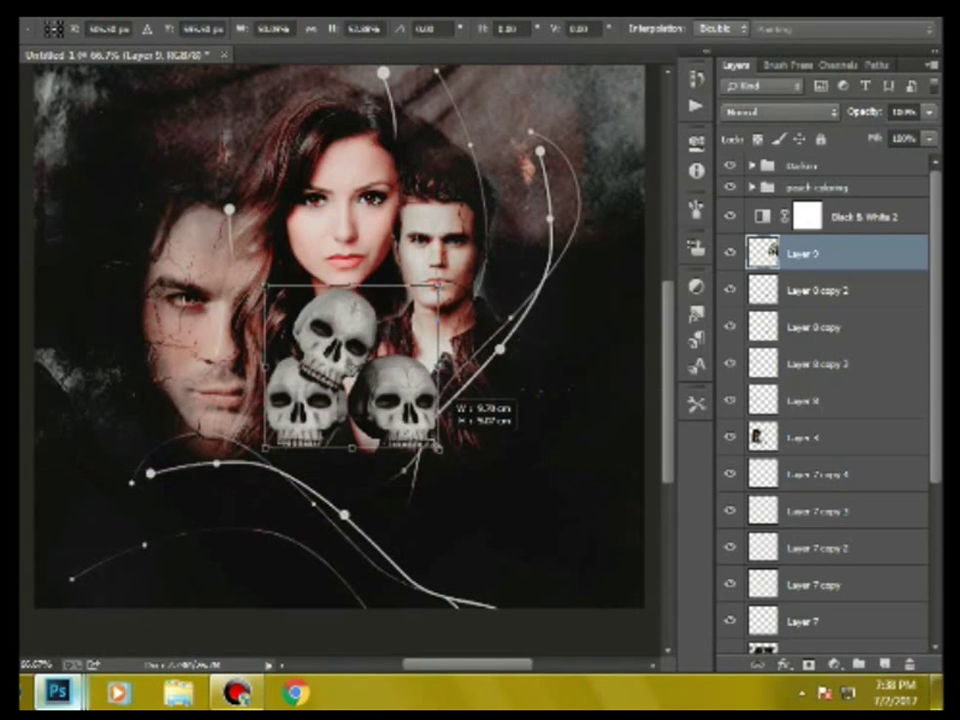
pyautogui.moveTo(377, 408)
pyautogui.mouseDown()
pyautogui.moveTo(157, 543)
pyautogui.moveTo(135, 581)
pyautogui.mouseUp()
pyautogui.press('Return')
pyautogui.press('g')
pyautogui.hotkey('ctrl', '-')
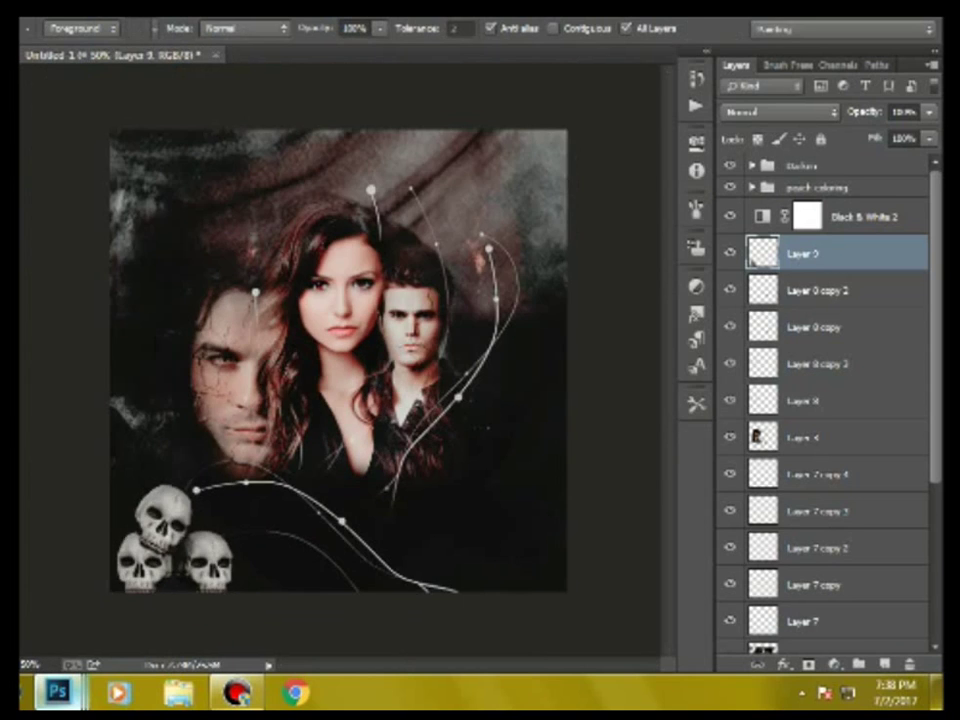
# Nudge the skulls left and shrink them into a tighter cluster in the corner.
pyautogui.hotkey('ctrl', 't')
pyautogui.moveTo(197, 597); pyautogui.dragTo(190, 597)
pyautogui.press('Return')
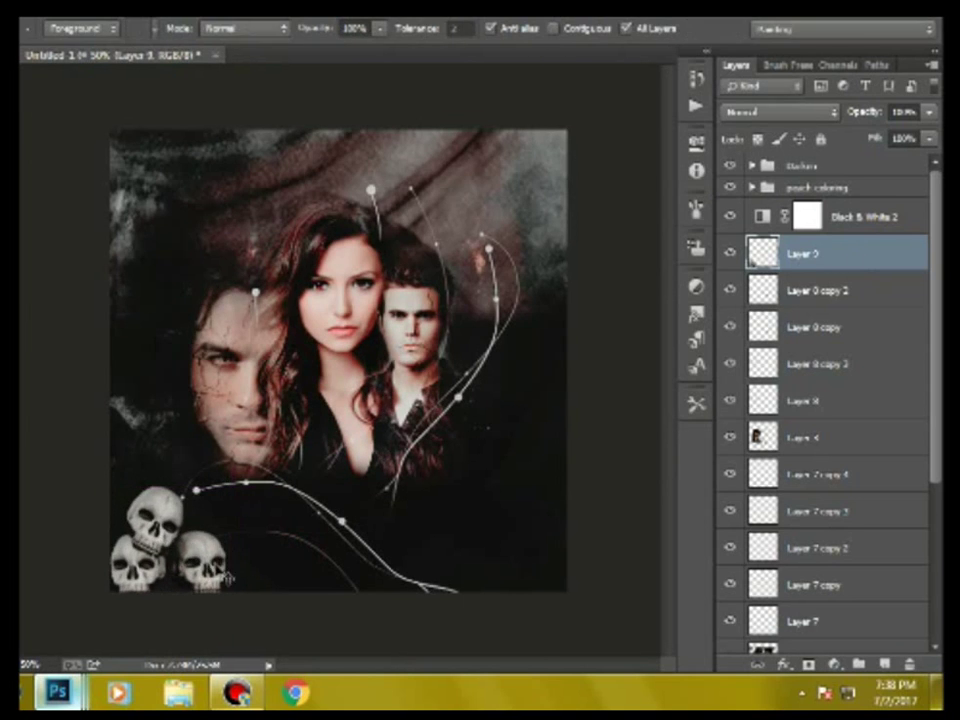
pyautogui.press('t')
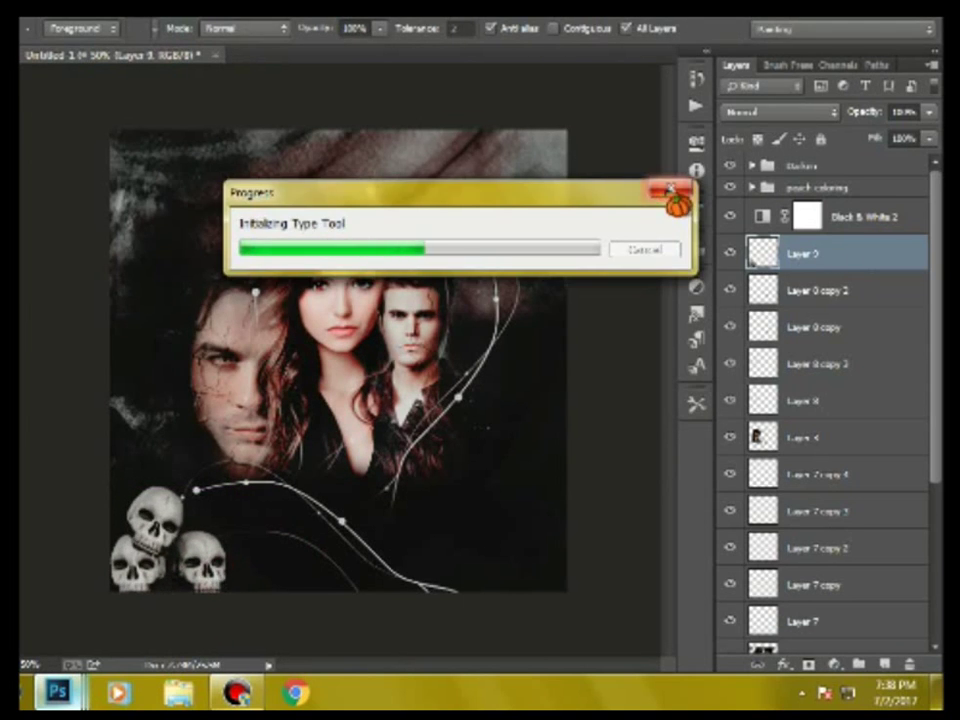
pyautogui.hotkey('ctrl', 't')
pyautogui.moveTo(239, 541)
pyautogui.mouseDown()
pyautogui.moveTo(200, 515)
pyautogui.moveTo(150, 520)
pyautogui.moveTo(155, 512)
pyautogui.mouseUp()
pyautogui.press('g')
pyautogui.press('Return')
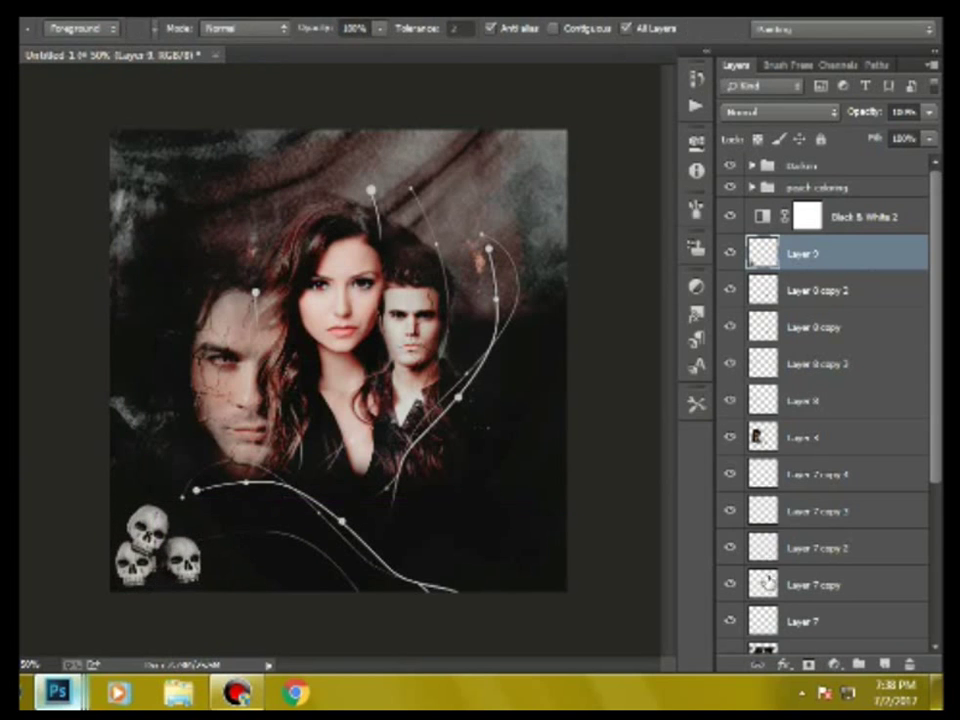
pyautogui.scroll(-5, 766, 580)
pyautogui.moveTo(776, 520); pyautogui.dragTo(910, 663)
# Bring in the recent smoke image, placed in the bottom-left corner and rotated about 25°.
pyautogui.click(30, 8)
pyautogui.moveTo(62, 128)
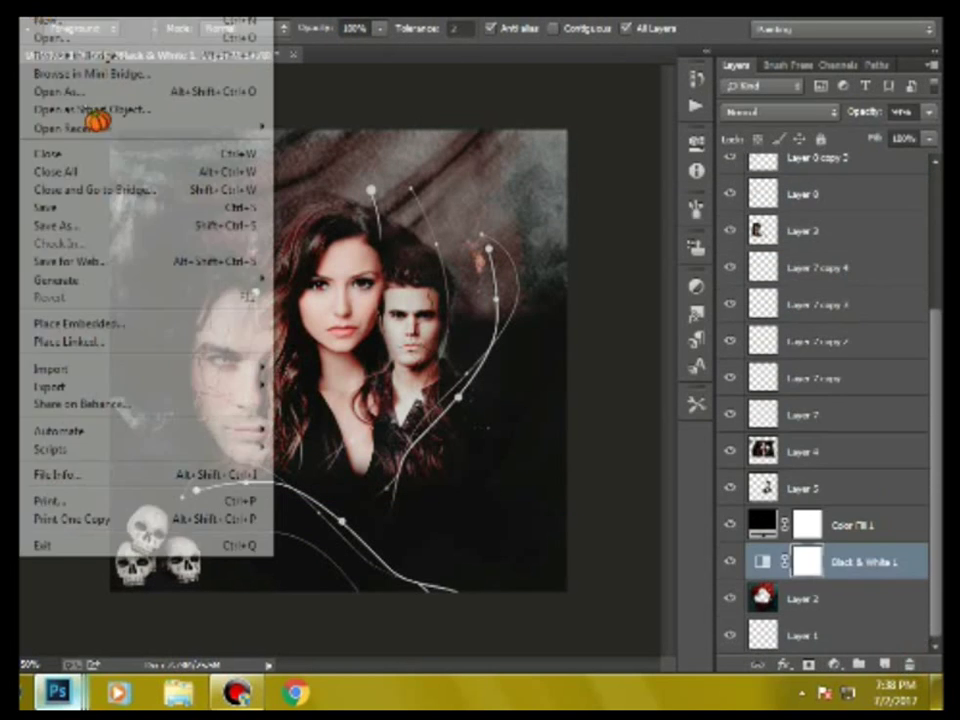
pyautogui.click(333, 205)
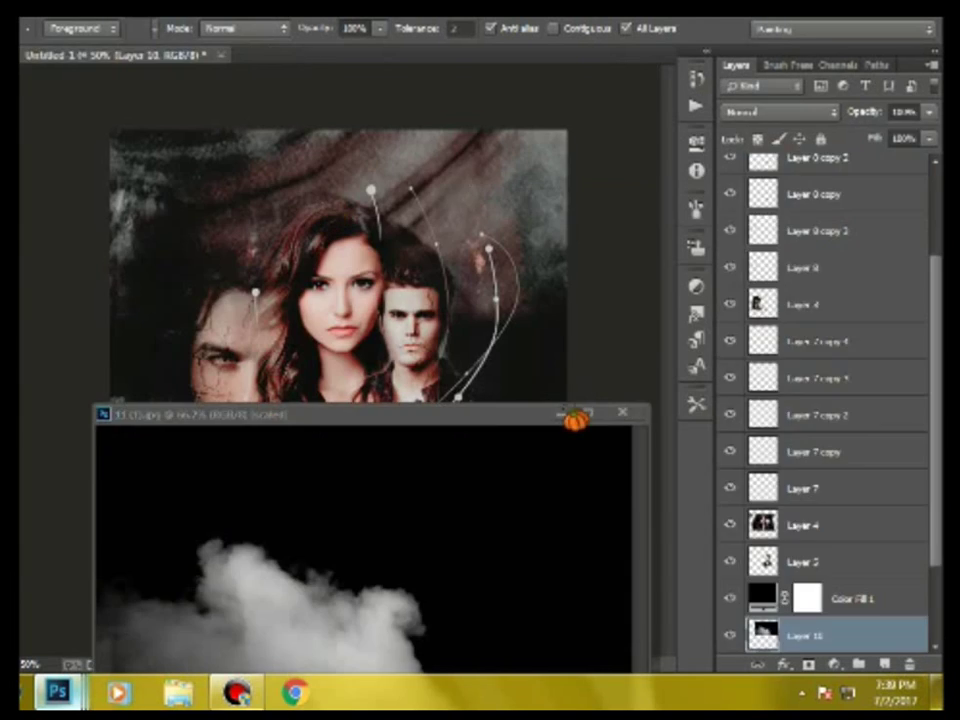
pyautogui.hotkey('ctrl', 't')
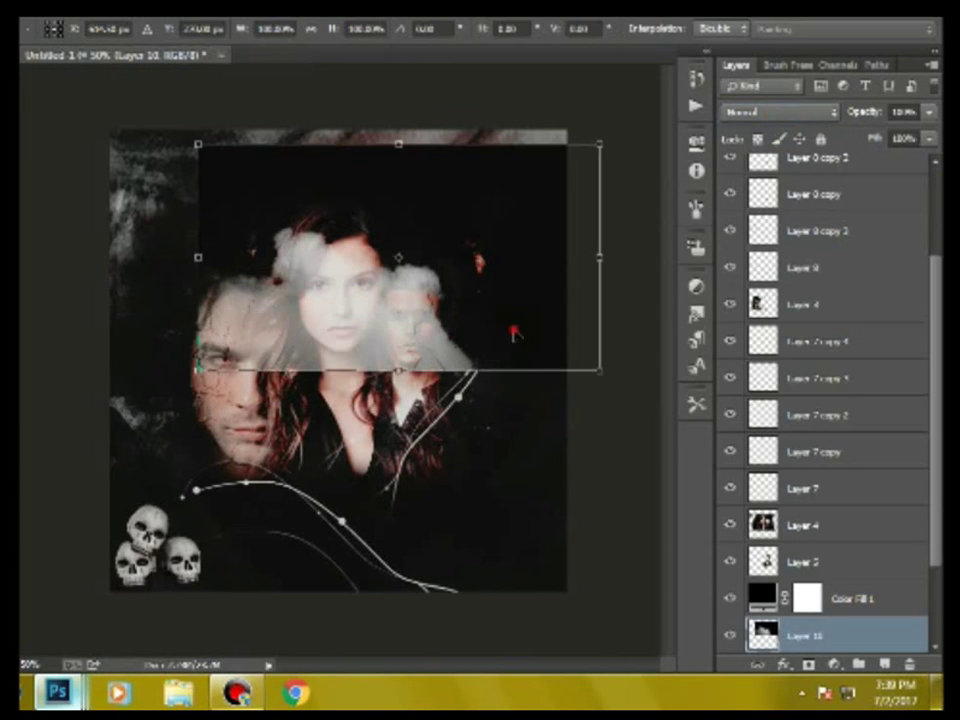
pyautogui.moveTo(510, 325)
pyautogui.mouseDown()
pyautogui.moveTo(298, 472)
pyautogui.moveTo(312, 580)
pyautogui.mouseUp()
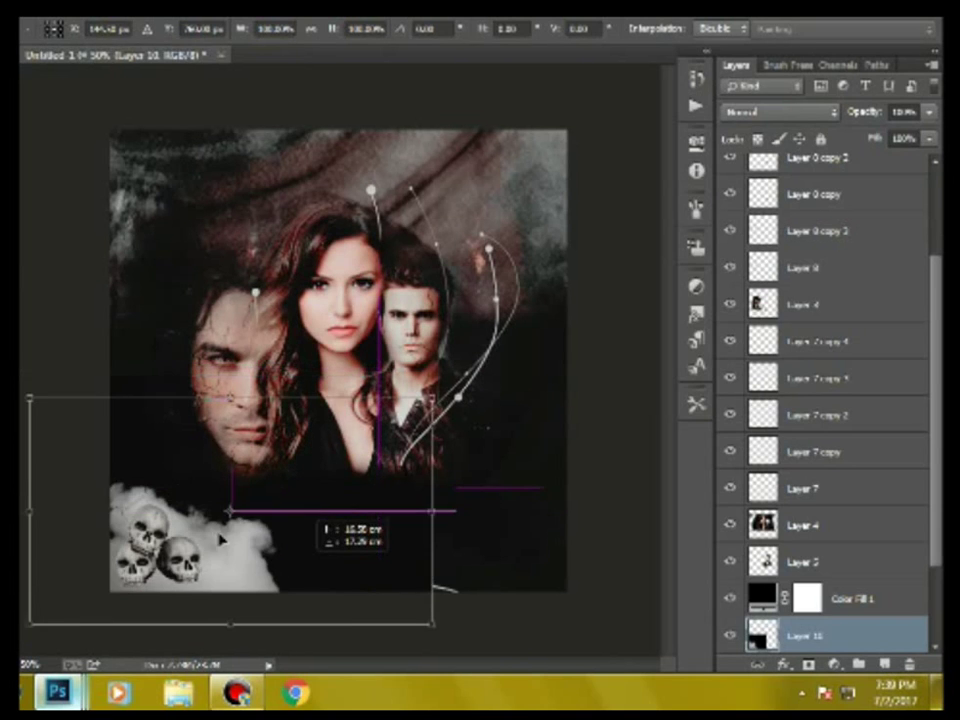
pyautogui.moveTo(347, 588); pyautogui.dragTo(290, 594)
pyautogui.press('Return')
pyautogui.press('e')
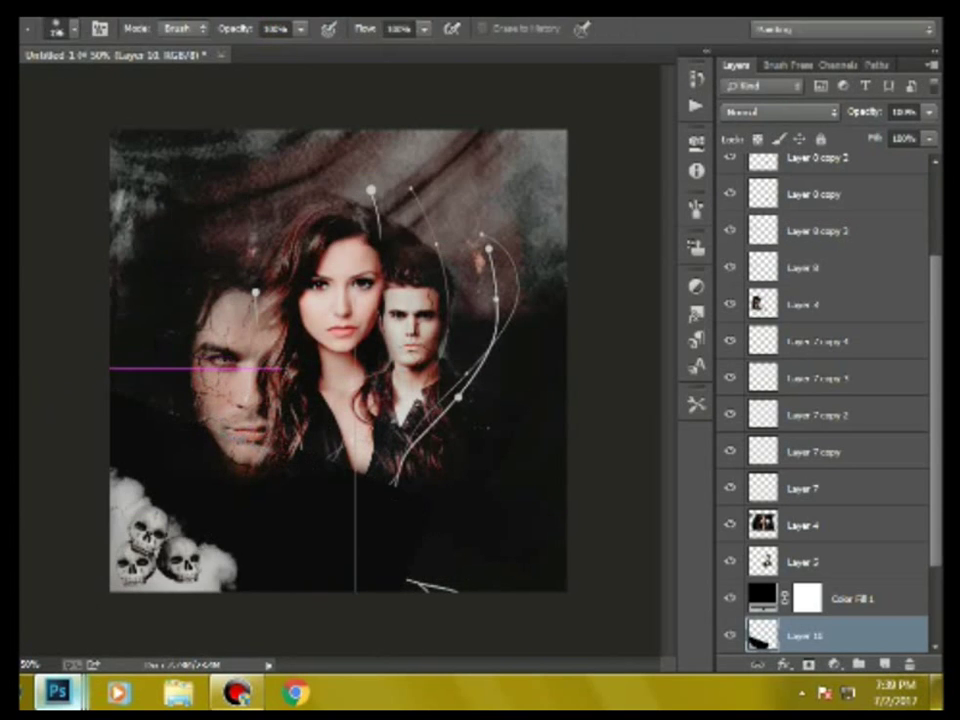
# Nudge the skulls layer (Layer 9) onto the smoke and lower its opacity to about 77%.
pyautogui.scroll(3, 785, 283)
pyautogui.click(745, 245)
pyautogui.scroll(-5, 810, 621)
pyautogui.scroll(5, 810, 590)
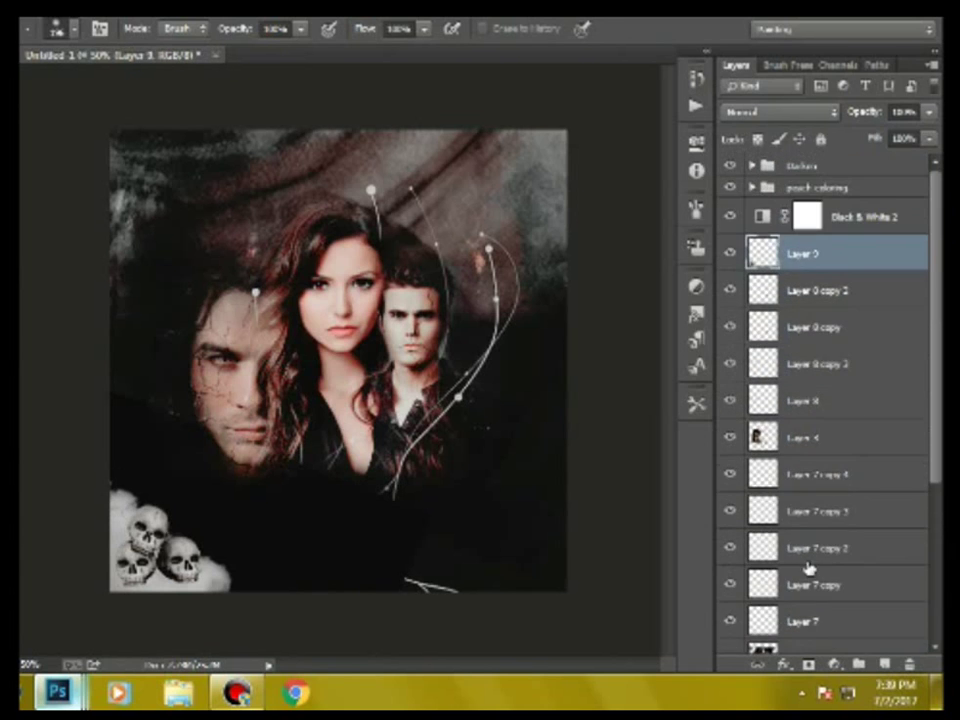
pyautogui.hotkey('ctrl', 't')
pyautogui.moveTo(192, 530); pyautogui.dragTo(196, 522)
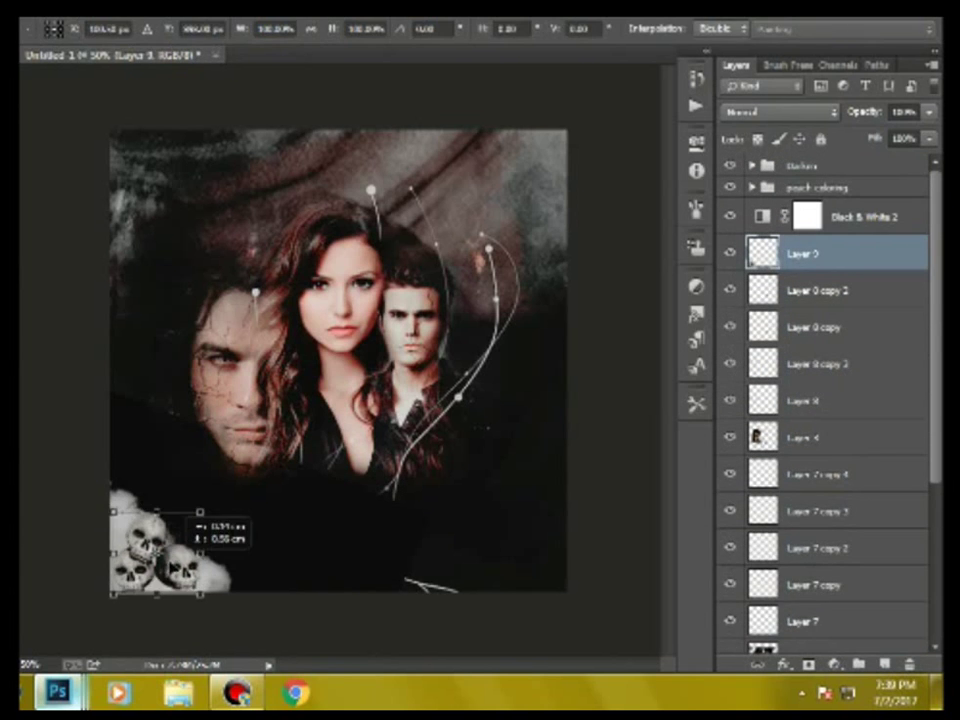
pyautogui.press('Return')
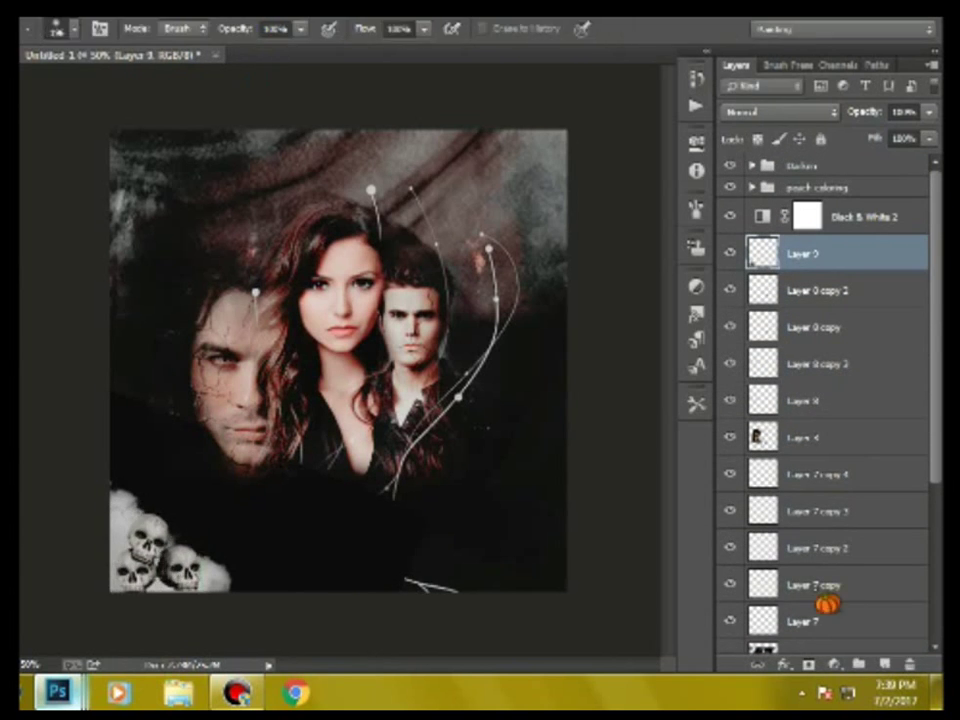
pyautogui.moveTo(935, 127); pyautogui.dragTo(927, 147)
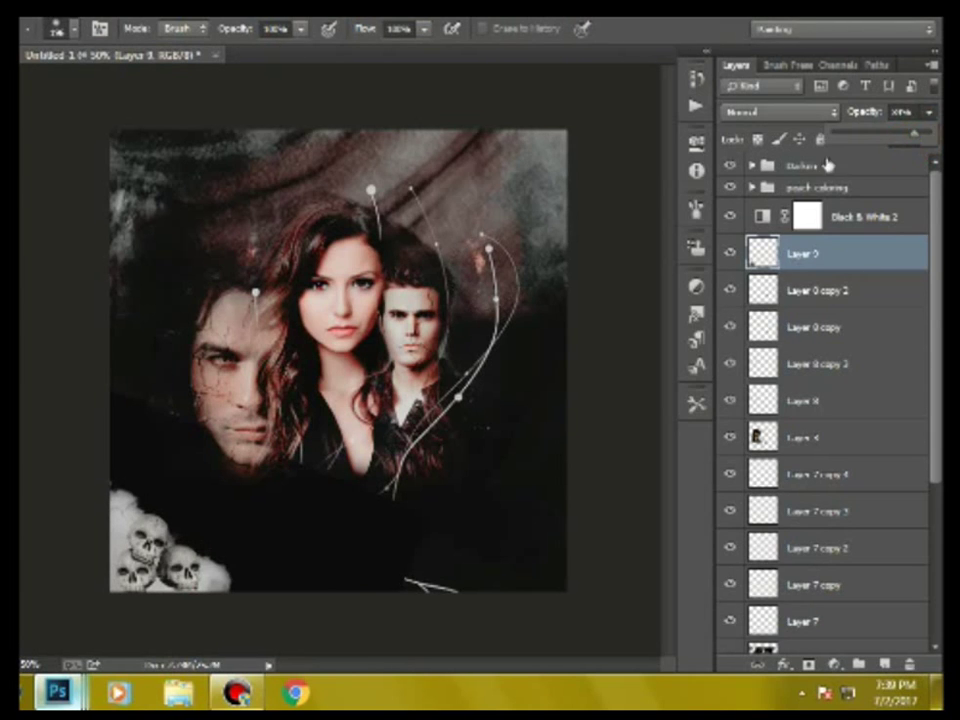
pyautogui.click(828, 165)
pyautogui.scroll(-5, 830, 560)
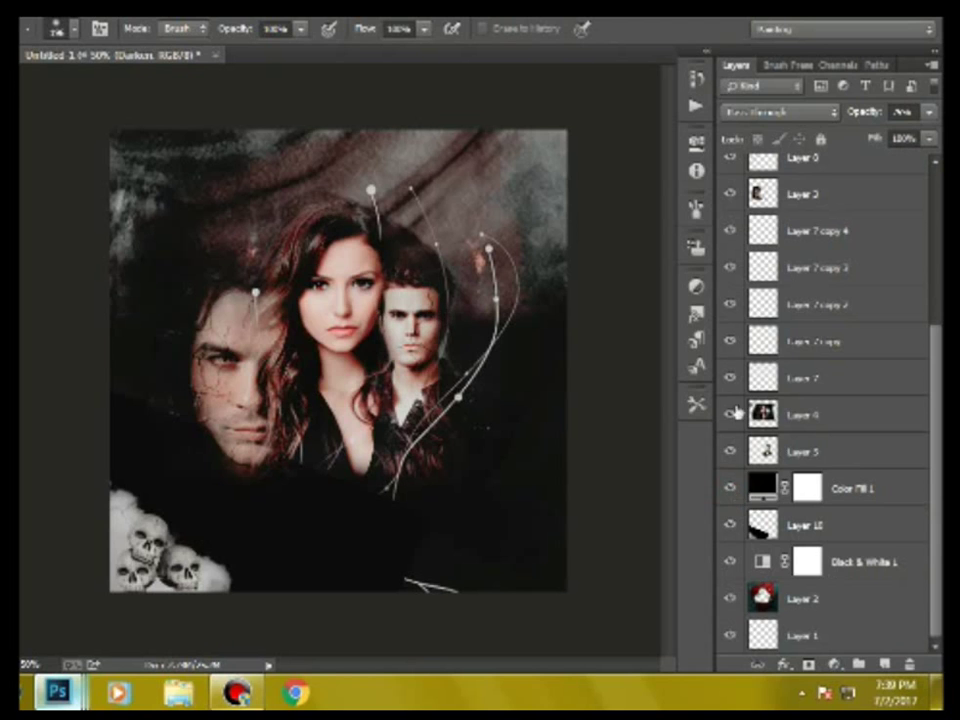
# Raise Layer 2's contrast and lower its brightness with Brightness/Contrast.
pyautogui.scroll(3, 727, 418)
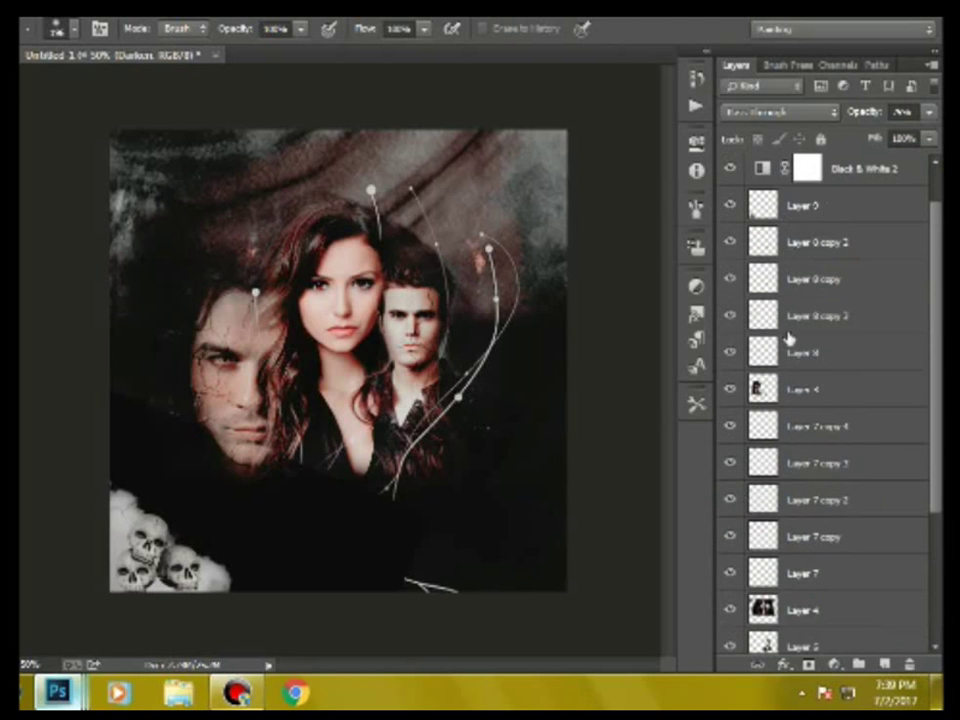
pyautogui.scroll(2, 790, 340)
pyautogui.click(797, 283)
pyautogui.click(929, 112)
pyautogui.scroll(-5, 813, 510)
pyautogui.click(802, 598)
pyautogui.press('i')
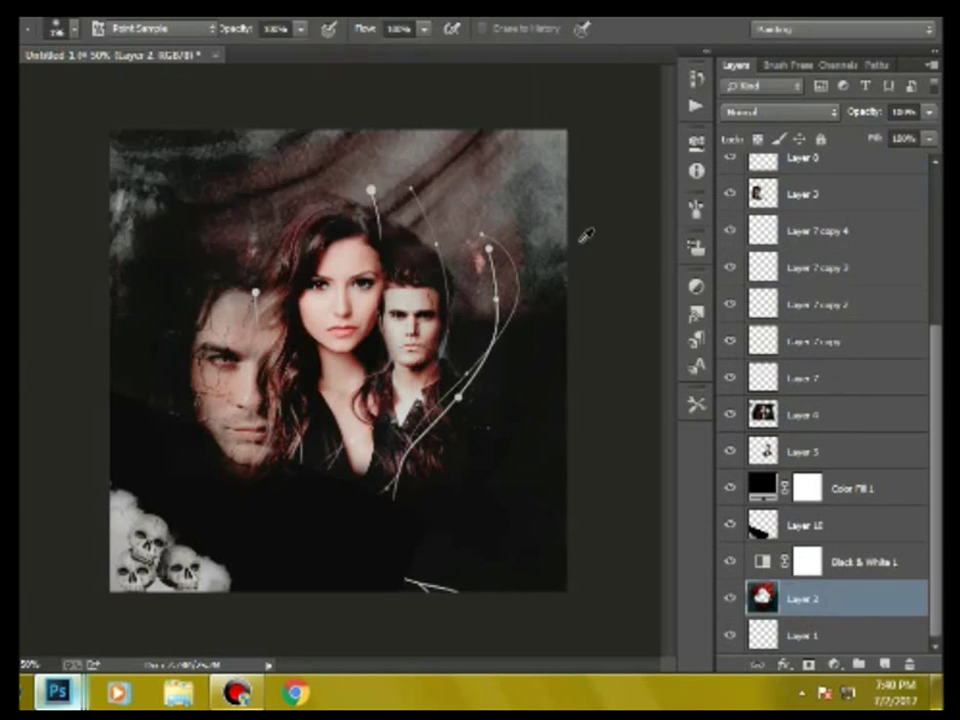
pyautogui.moveTo(213, 204); pyautogui.dragTo(292, 205)
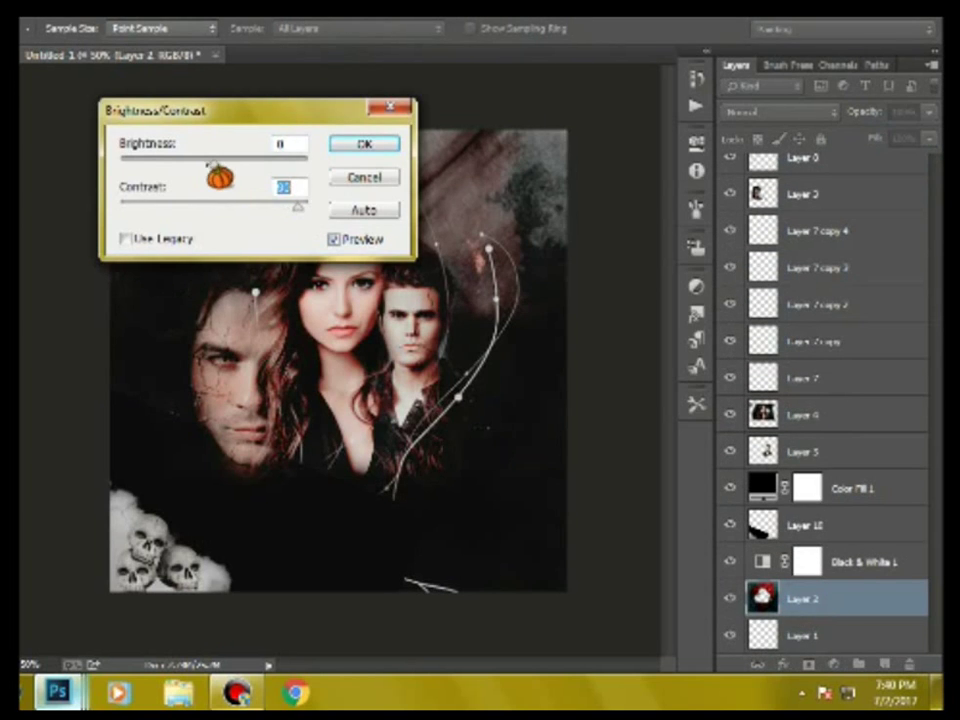
pyautogui.moveTo(213, 158); pyautogui.dragTo(204, 160)
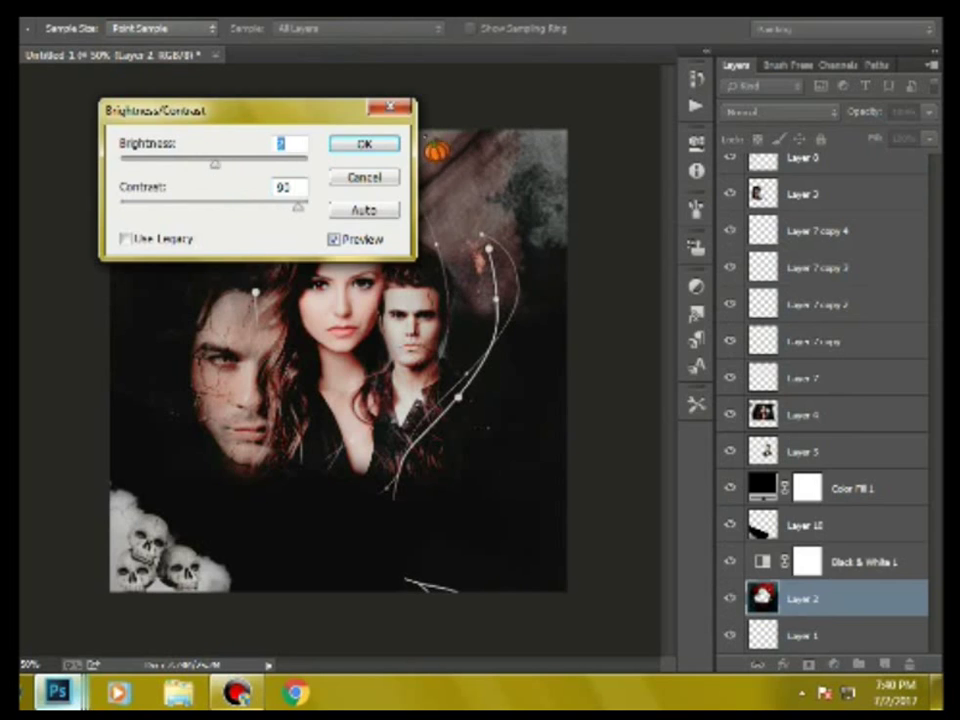
# Start a new text layer at the poster's centre above the Darken group.
pyautogui.click(857, 165)
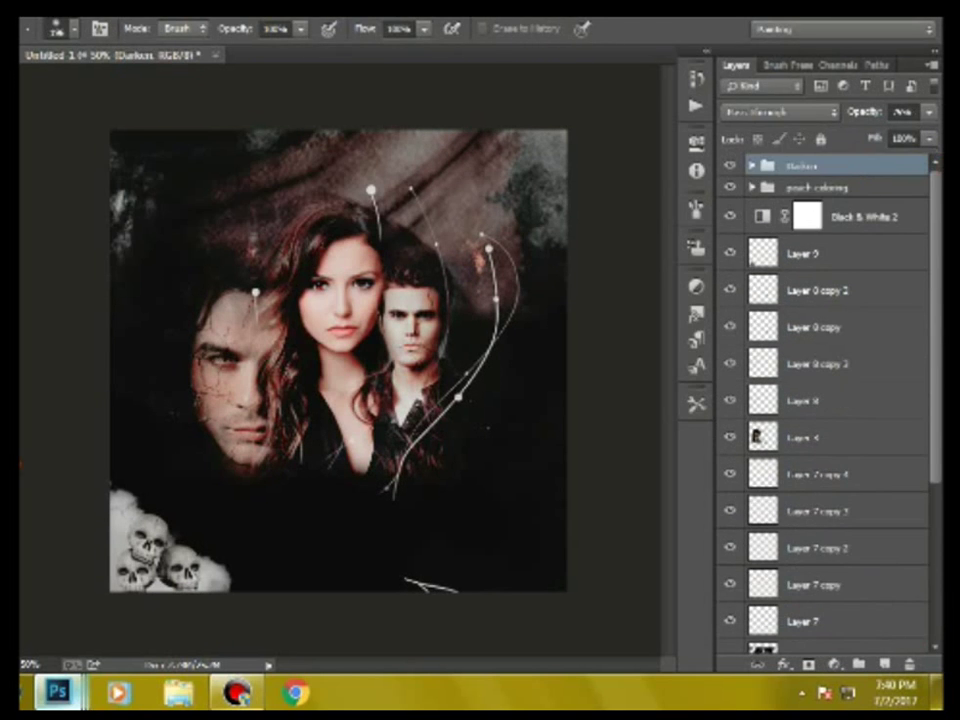
pyautogui.press('t')
pyautogui.click(356, 455)
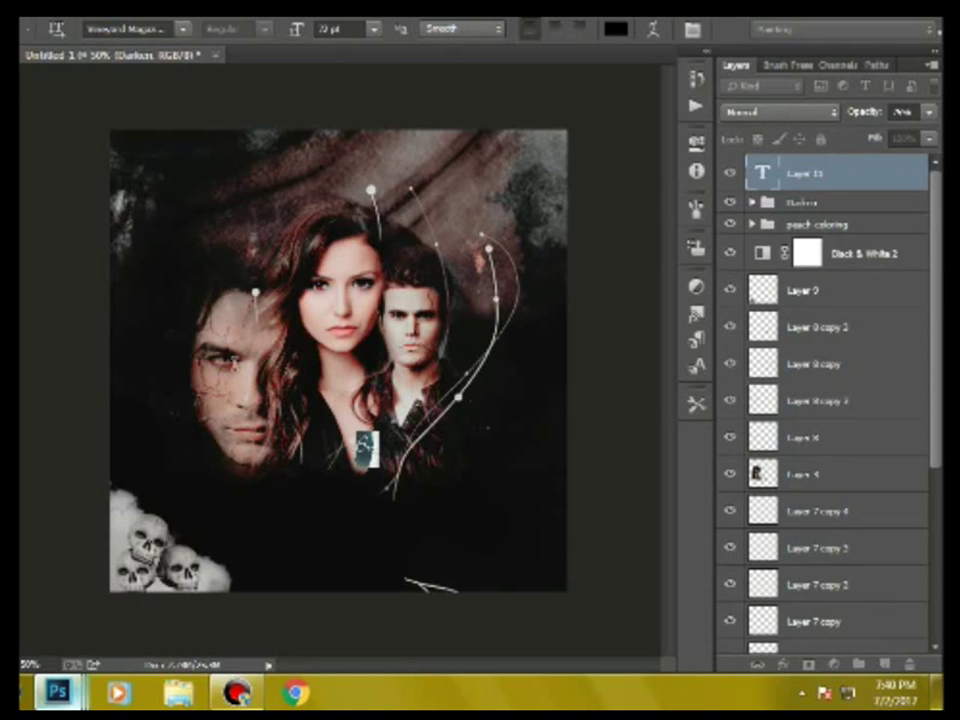
# Set the text font to Impact and colour it white.
pyautogui.click(183, 28)
pyautogui.scroll(10, 343, 564)
pyautogui.scroll(10, 343, 572)
pyautogui.scroll(10, 343, 566)
pyautogui.scroll(10, 343, 566)
pyautogui.scroll(10, 343, 566)
pyautogui.scroll(3, 360, 378)
pyautogui.click(360, 373)
pyautogui.moveTo(389, 518); pyautogui.dragTo(367, 508)
pyautogui.click(615, 28)
pyautogui.click(911, 274)
pyautogui.click(383, 513)
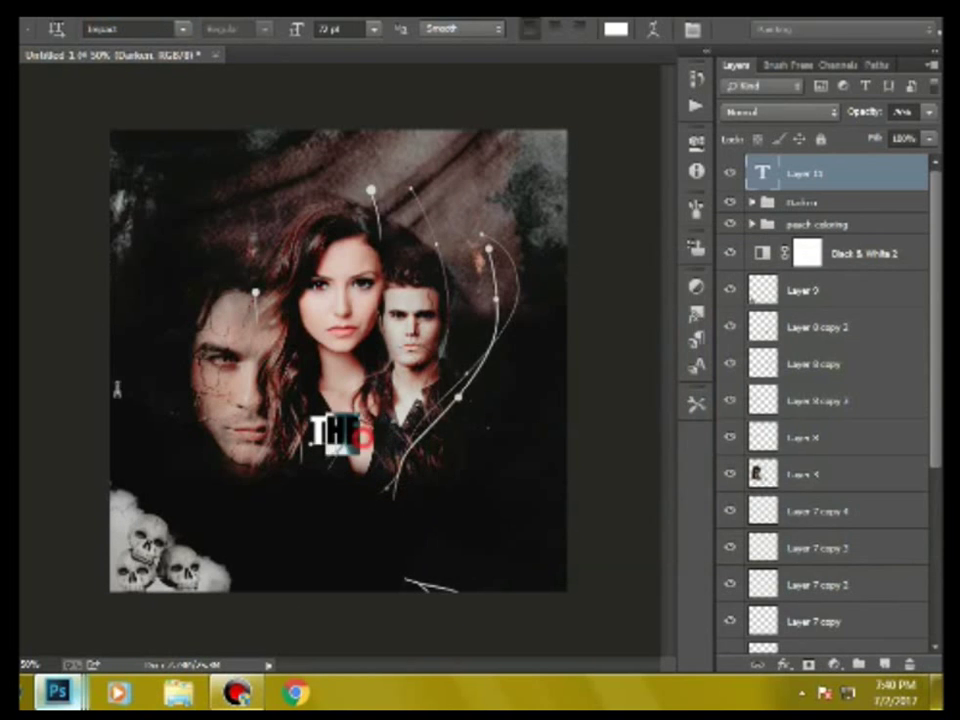
# Switch 'the' to a script font at 120 pt, positioned just below the woman's face.
pyautogui.click(183, 28)
pyautogui.moveTo(447, 330); pyautogui.dragTo(447, 135)
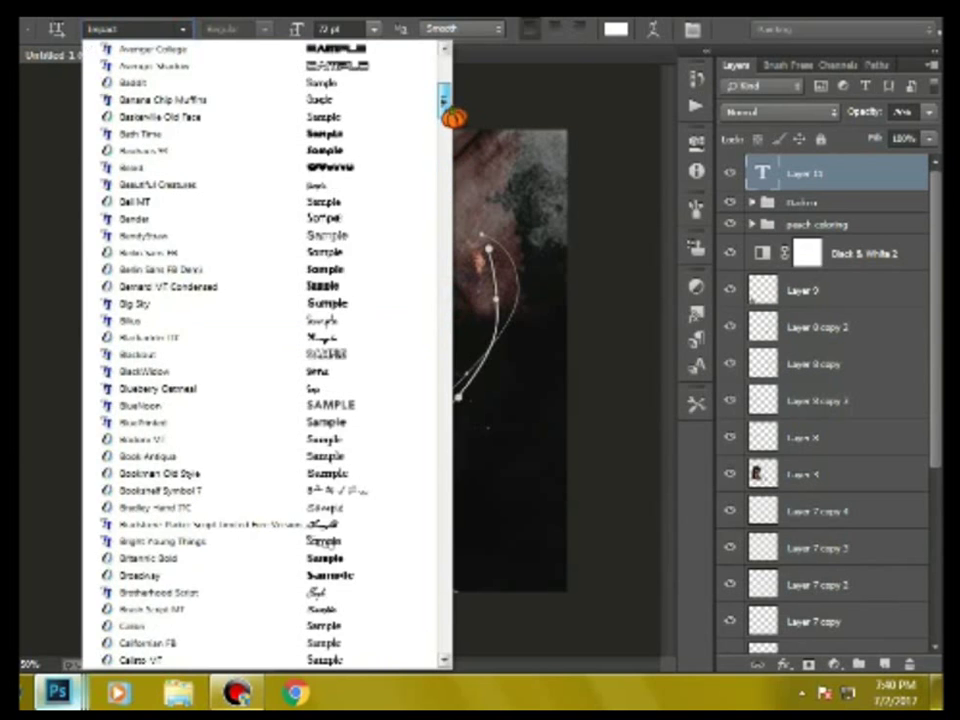
pyautogui.moveTo(455, 118); pyautogui.dragTo(456, 146)
pyautogui.click(416, 281)
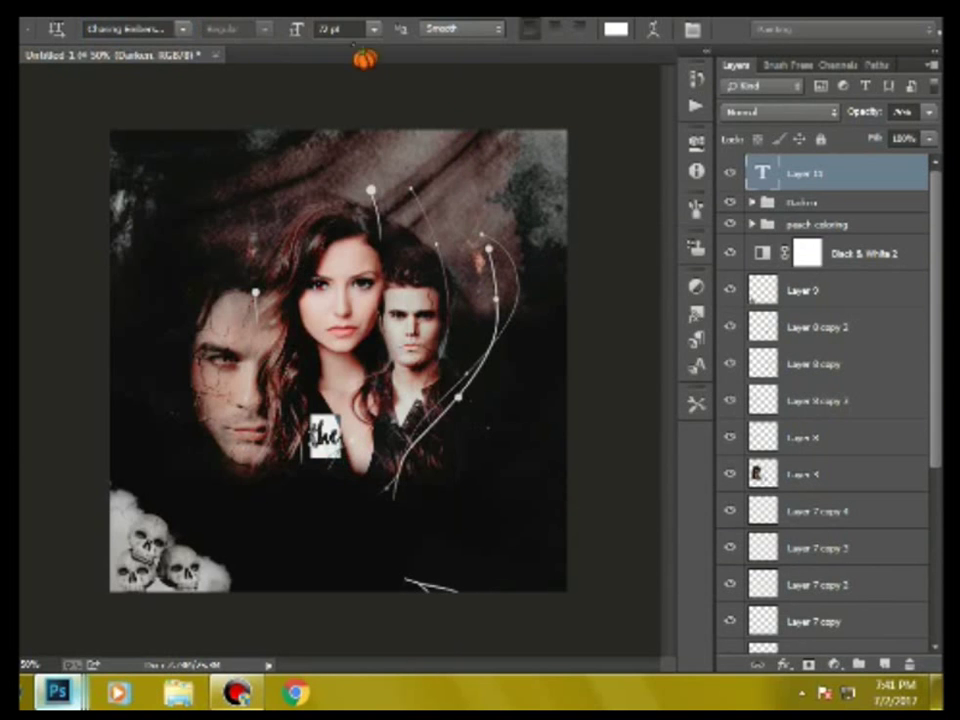
pyautogui.write('1')
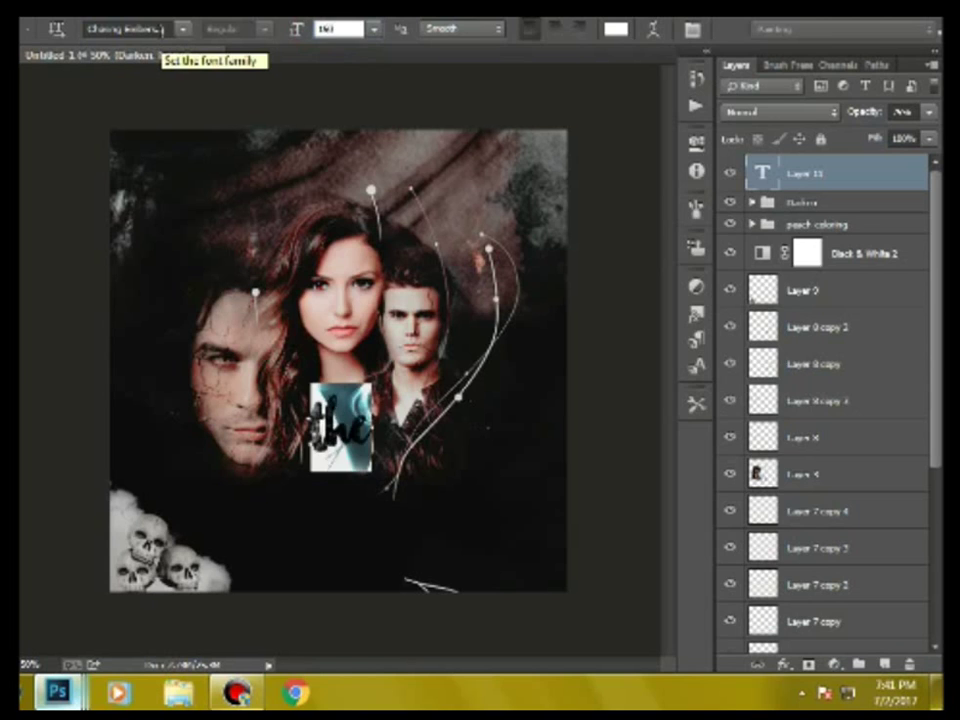
pyautogui.write('20')
pyautogui.press('Return')
pyautogui.moveTo(380, 545); pyautogui.dragTo(383, 527)
pyautogui.hotkey('ctrl', 'Return')
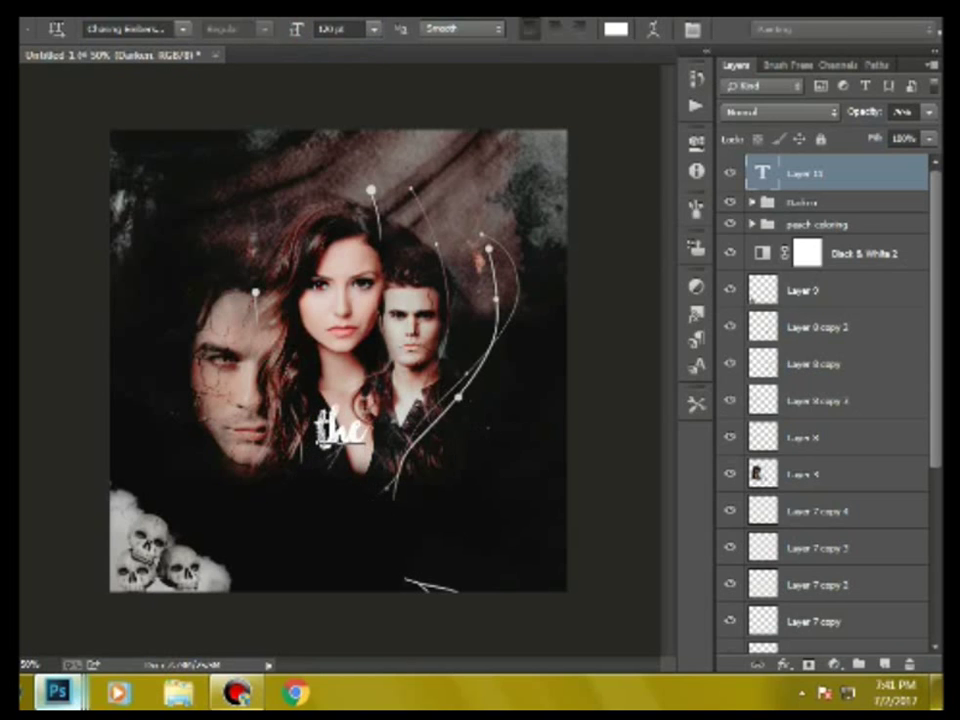
pyautogui.hotkey('ctrl', 'v')
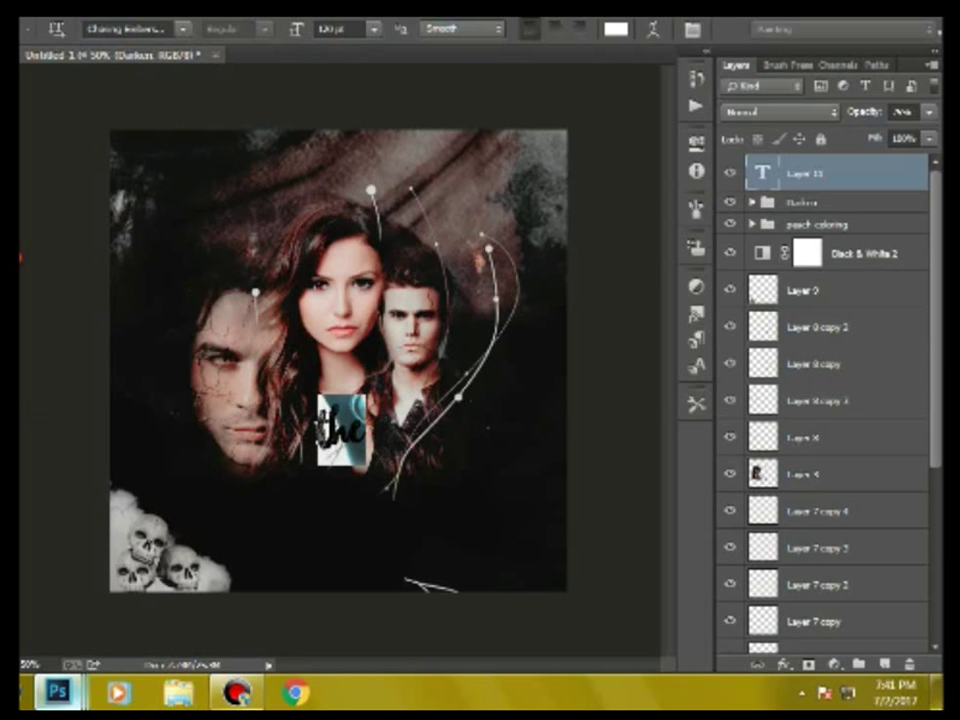
# Apply Styles panel presets to 'the' and try a red text colour, then cancel it.
pyautogui.click(696, 313)
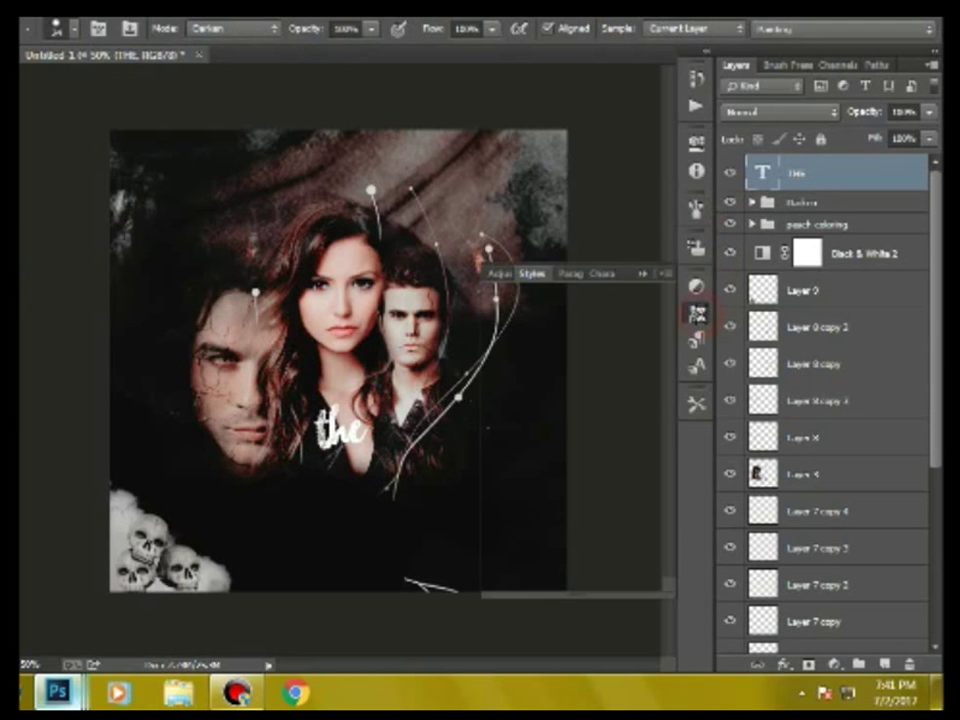
pyautogui.click(585, 358)
pyautogui.click(585, 388)
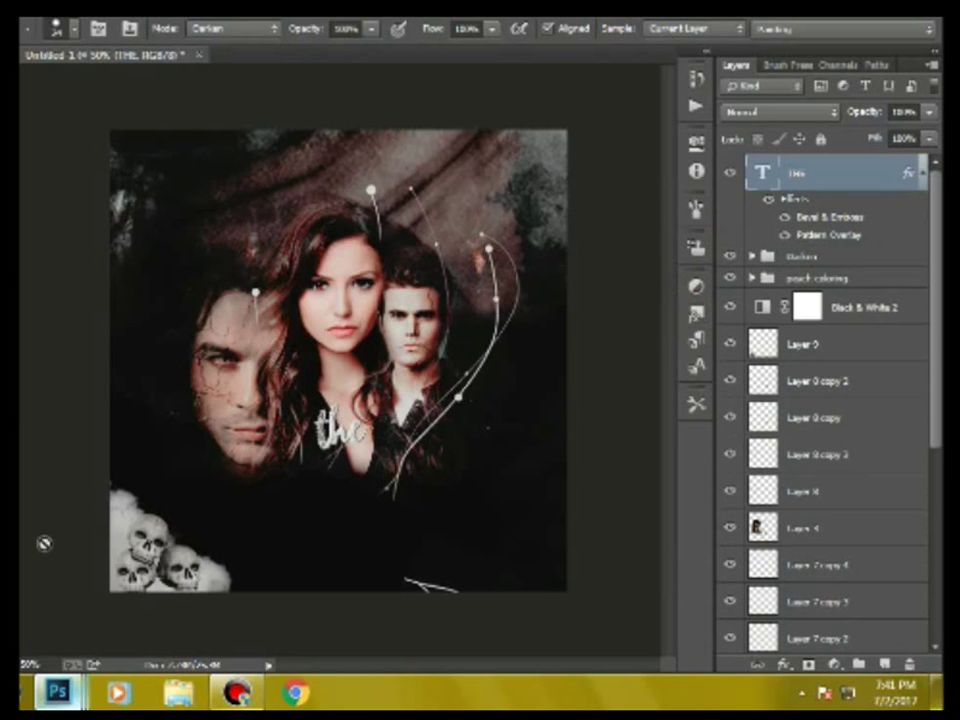
pyautogui.click(21, 461)
pyautogui.click(621, 27)
pyautogui.click(677, 371)
pyautogui.moveTo(677, 371); pyautogui.dragTo(722, 268)
pyautogui.click(685, 401)
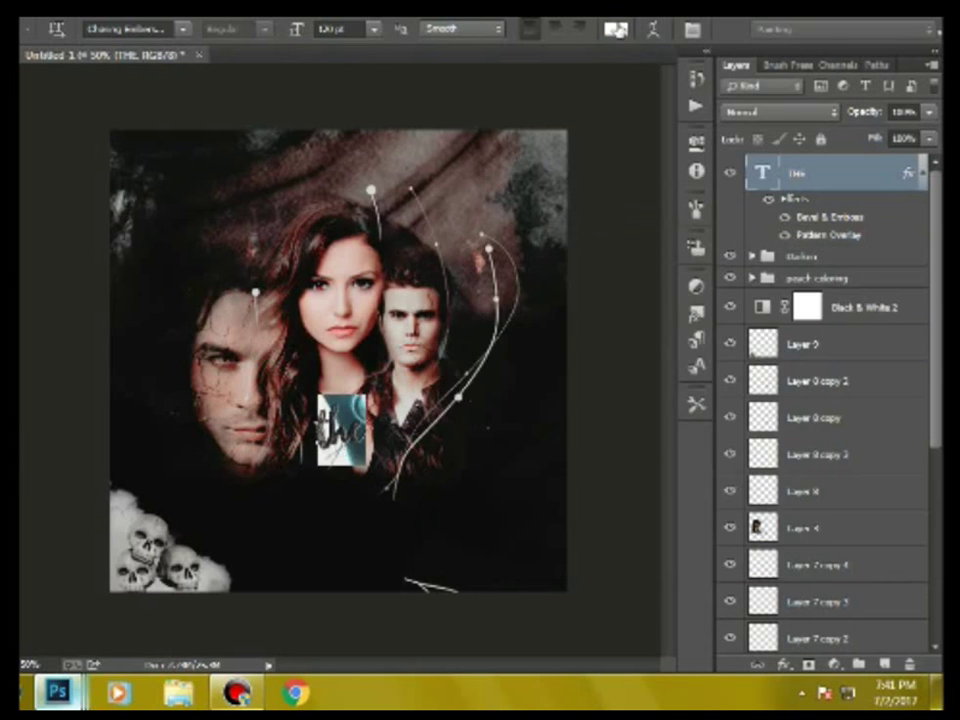
# Try a series of different preset layer styles on 'the'.
pyautogui.click(872, 302)
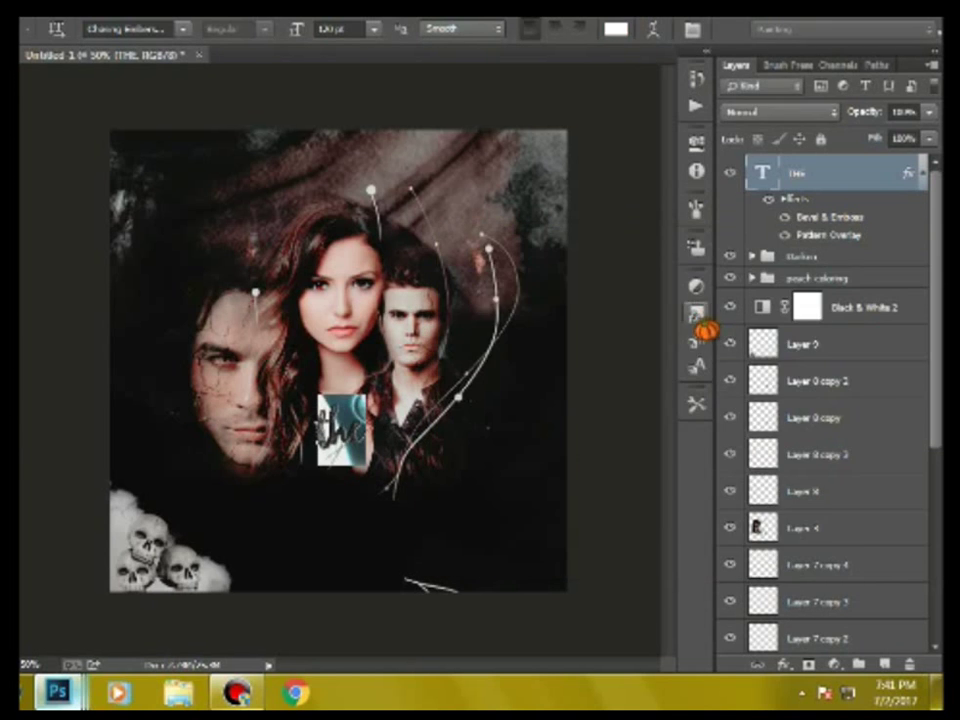
pyautogui.click(697, 318)
pyautogui.click(586, 418)
pyautogui.click(615, 421)
pyautogui.click(584, 506)
pyautogui.scroll(-3, 570, 450)
pyautogui.click(556, 554)
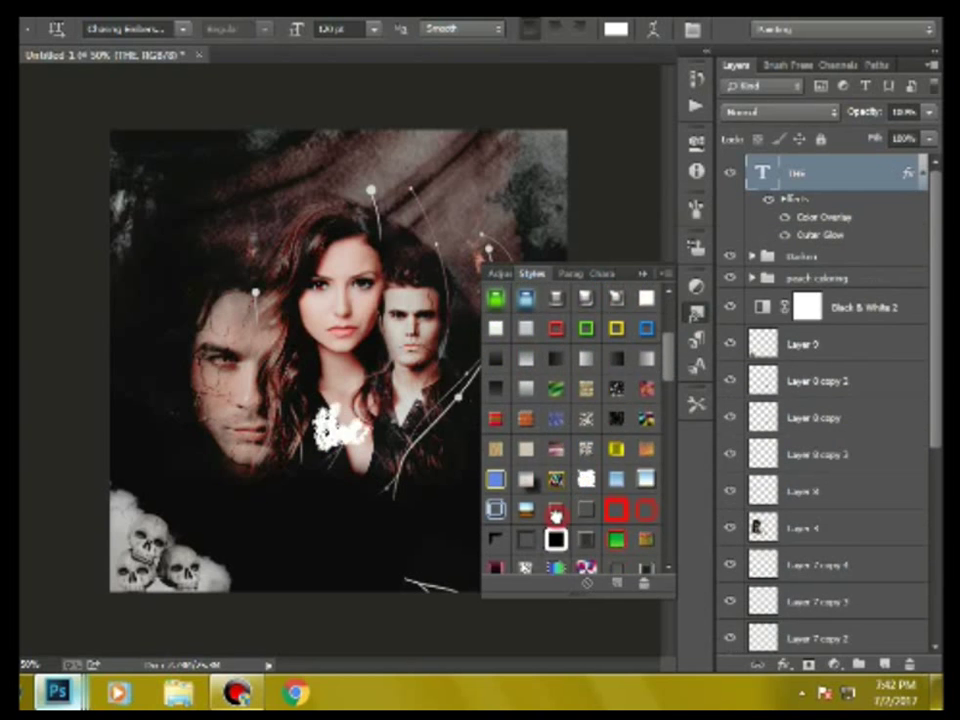
pyautogui.scroll(-2, 556, 512)
pyautogui.click(556, 512)
pyautogui.scroll(-2, 556, 512)
pyautogui.scroll(-2, 556, 514)
pyautogui.click(556, 516)
pyautogui.click(531, 497)
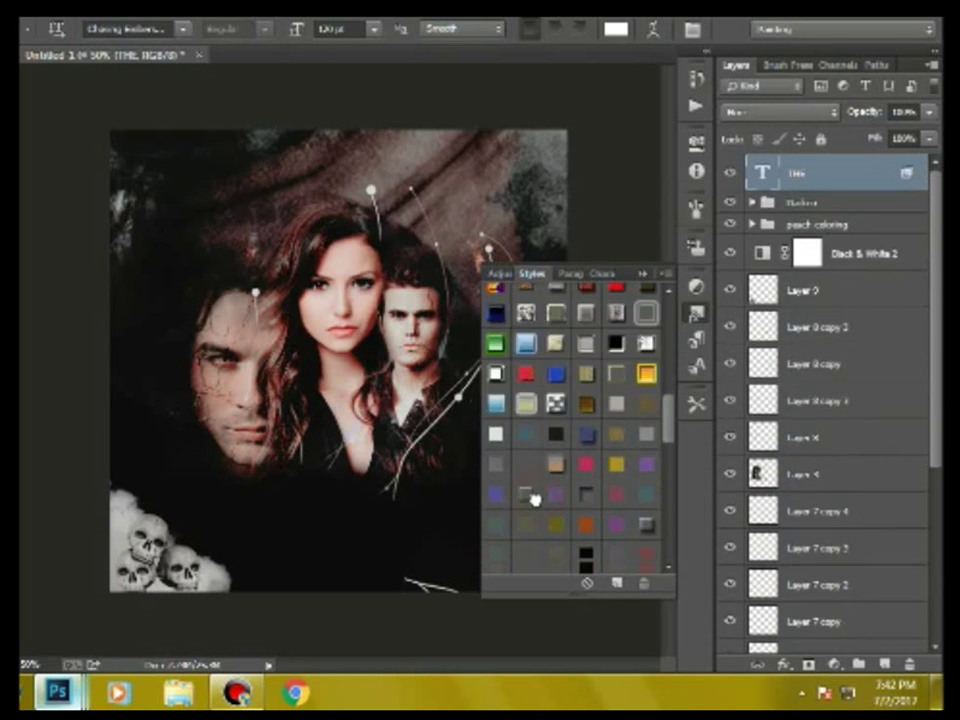
# Settle on a silver bevelled, shadowed preset and pick deep red #d10000 for the text.
pyautogui.scroll(-3, 540, 523)
pyautogui.click(540, 523)
pyautogui.scroll(-2, 572, 528)
pyautogui.scroll(-3, 573, 526)
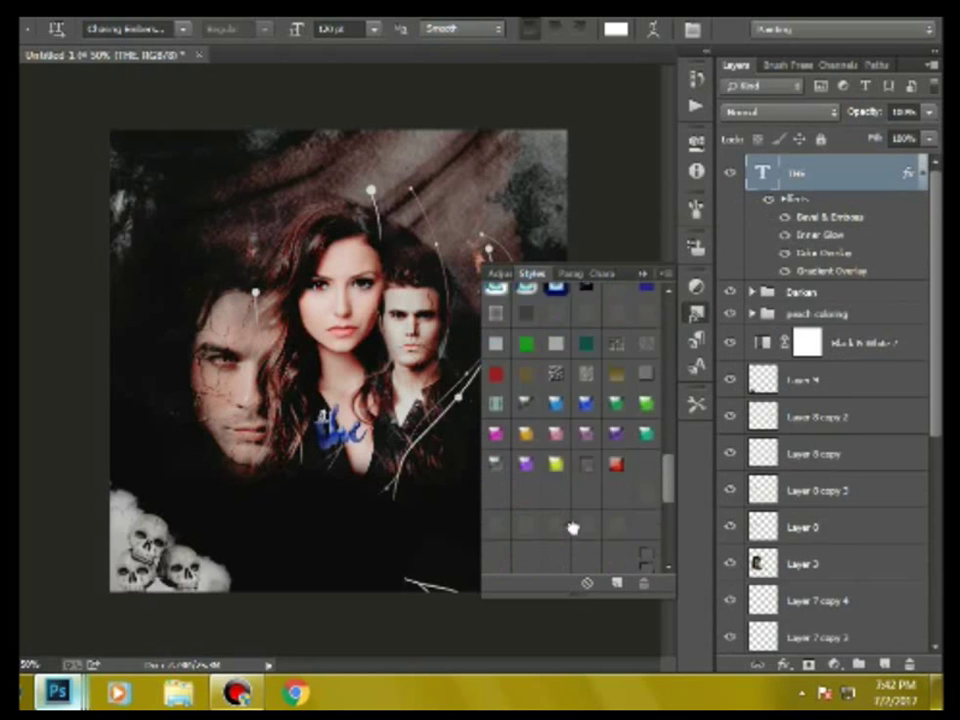
pyautogui.click(561, 454)
pyautogui.scroll(-2, 558, 540)
pyautogui.click(560, 507)
pyautogui.scroll(-3, 560, 507)
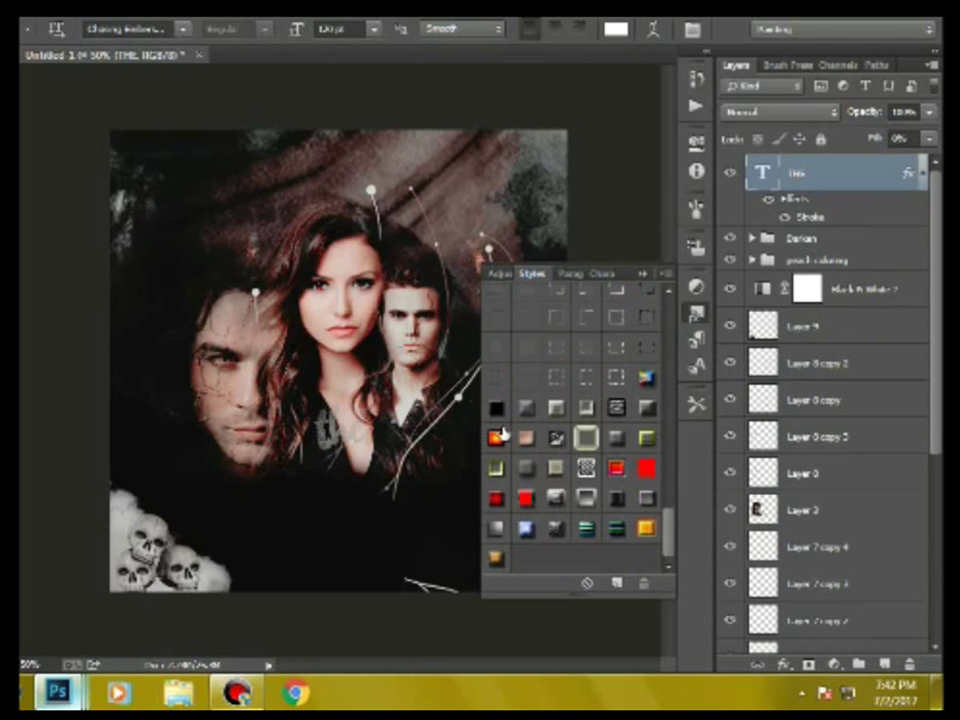
pyautogui.click(496, 436)
pyautogui.click(496, 408)
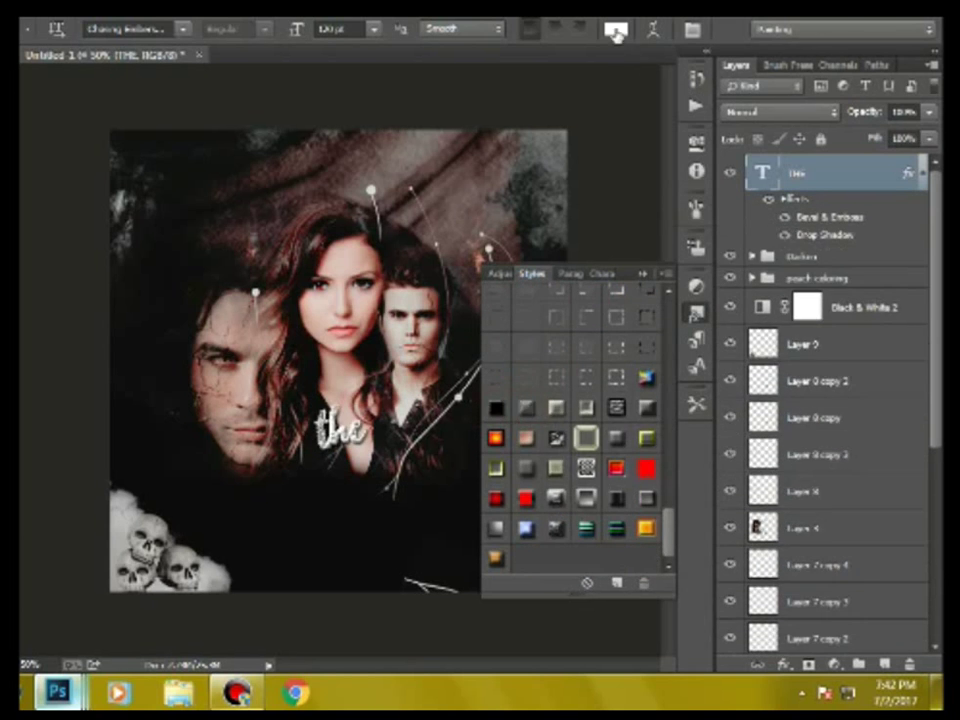
pyautogui.click(616, 33)
pyautogui.moveTo(686, 290)
pyautogui.mouseDown()
pyautogui.moveTo(713, 369)
pyautogui.moveTo(713, 332)
pyautogui.mouseUp()
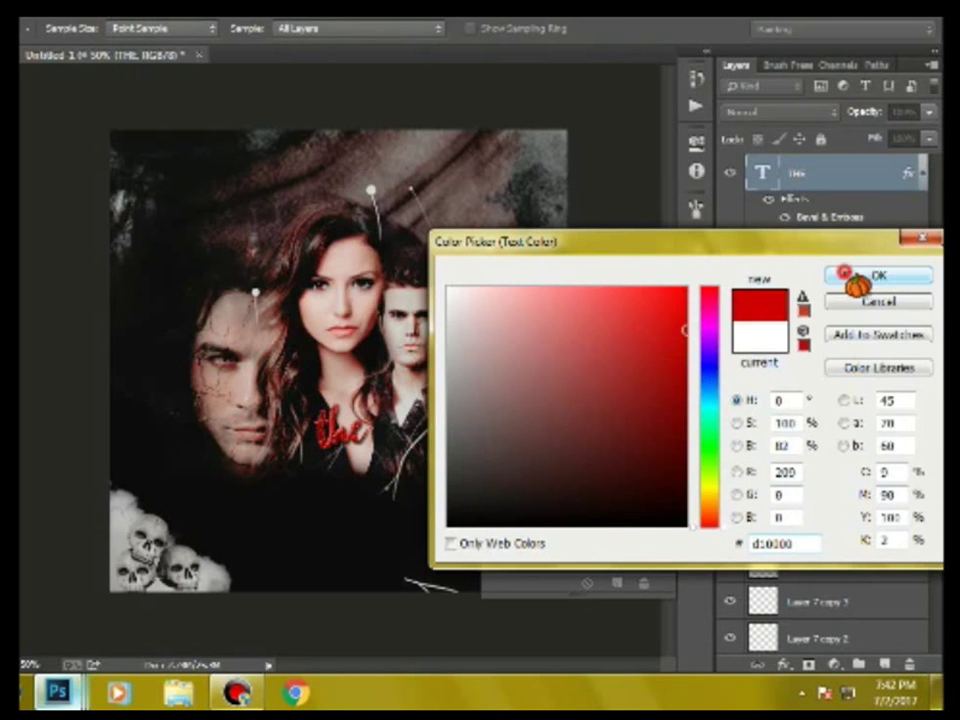
# Confirm the red text colour, duplicate the red 'the' layer and move the copy right.
pyautogui.click(843, 272)
pyautogui.click(656, 261)
pyautogui.click(933, 65)
pyautogui.click(840, 129)
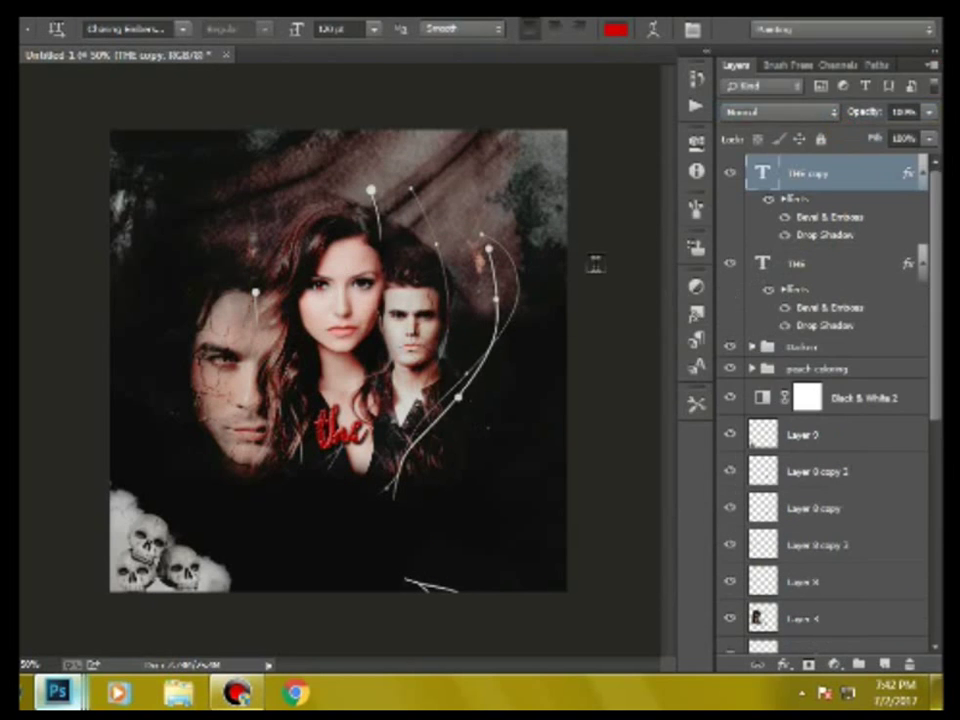
pyautogui.moveTo(336, 484); pyautogui.dragTo(393, 499)
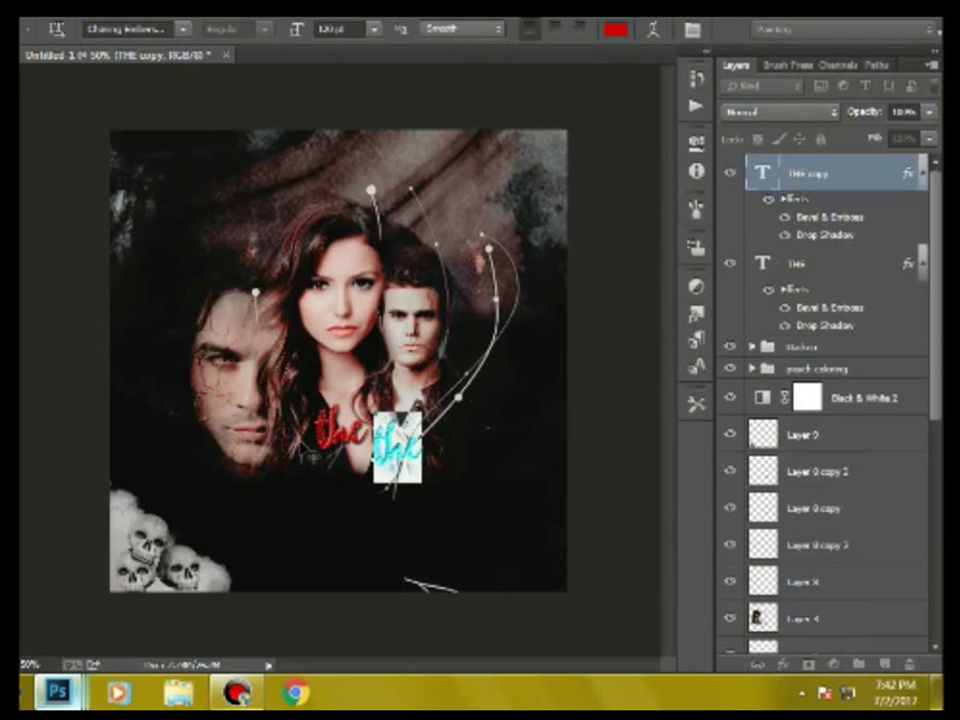
# Retype the copy as 'vampire' and apply the Felix Titling font.
pyautogui.write('vampire')
pyautogui.hotkey('ctrl', 'a')
pyautogui.click(135, 28)
pyautogui.scroll(-10, 386, 300)
pyautogui.scroll(-1, 386, 482)
pyautogui.scroll(-8, 340, 537)
pyautogui.click(336, 331)
# Pick a larger font size for VAMPIRE and commit the text.
pyautogui.click(373, 28)
pyautogui.click(386, 297)
pyautogui.click(375, 35)
pyautogui.click(330, 326)
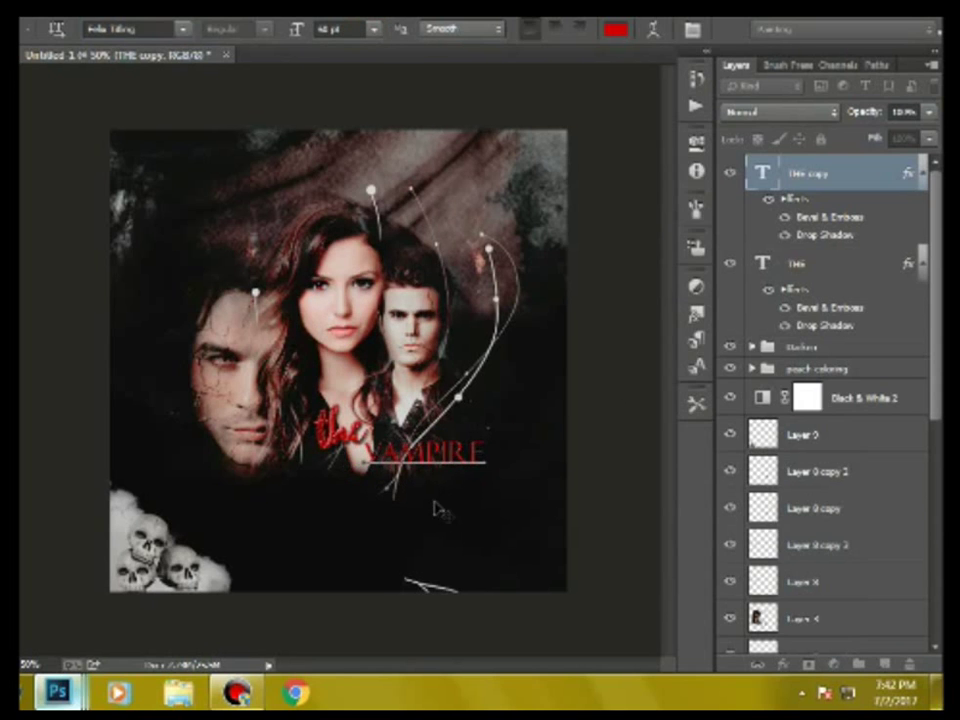
pyautogui.click(19, 477)
pyautogui.press('t')
pyautogui.hotkey('alt', '[')
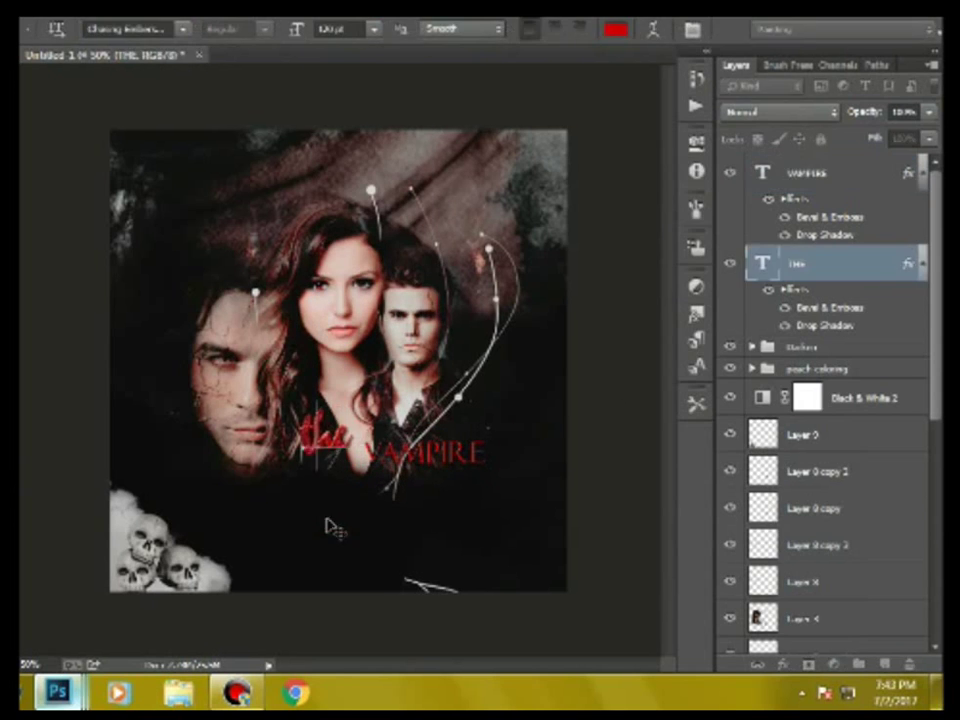
# Nudge VAMPIRE up slightly and change its text colour to white.
pyautogui.click(425, 455)
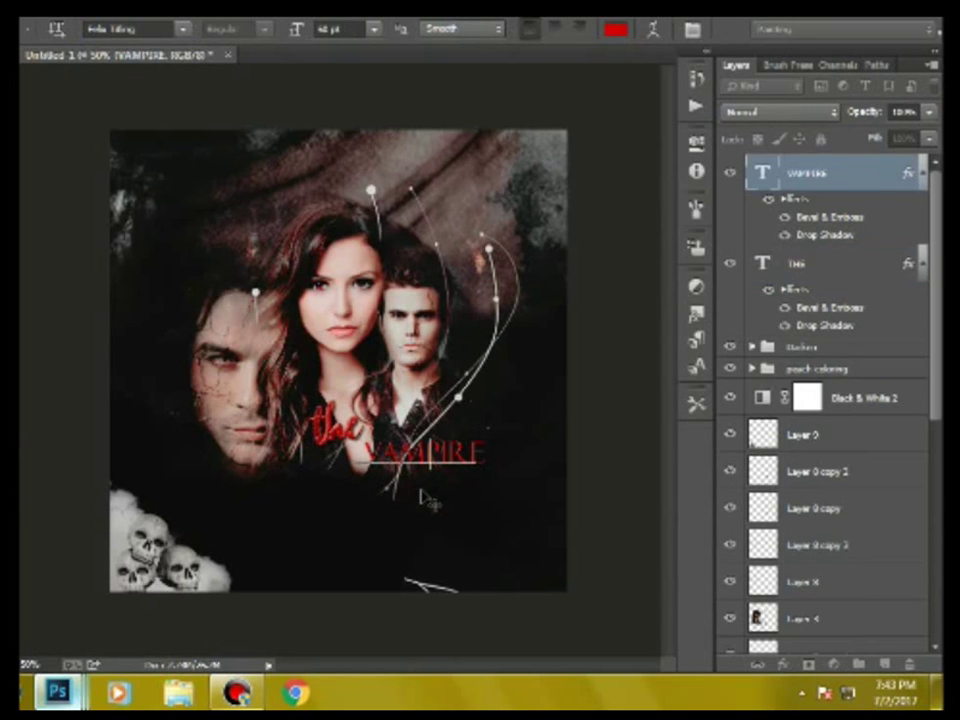
pyautogui.hotkey('alt', 'shift', 'Up')
pyautogui.hotkey('alt', 'shift', 'Up')
pyautogui.hotkey('alt', 'shift', 'Up')
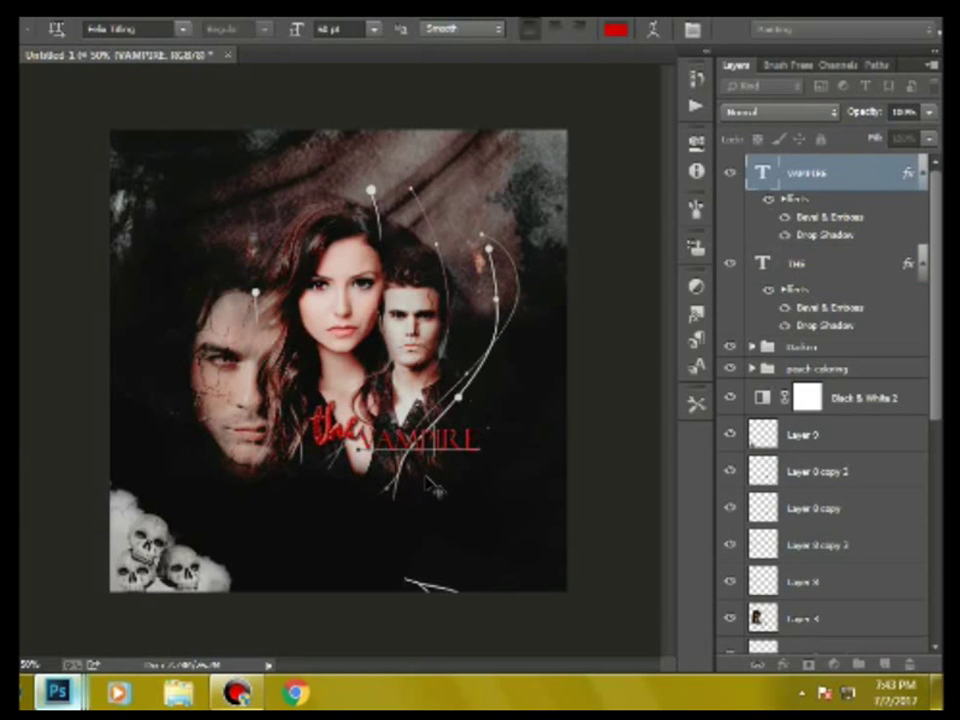
pyautogui.hotkey('ctrl', 'Return')
pyautogui.press('e')
pyautogui.press('t')
pyautogui.doubleClick(762, 172)
pyautogui.click(615, 28)
pyautogui.click(878, 275)
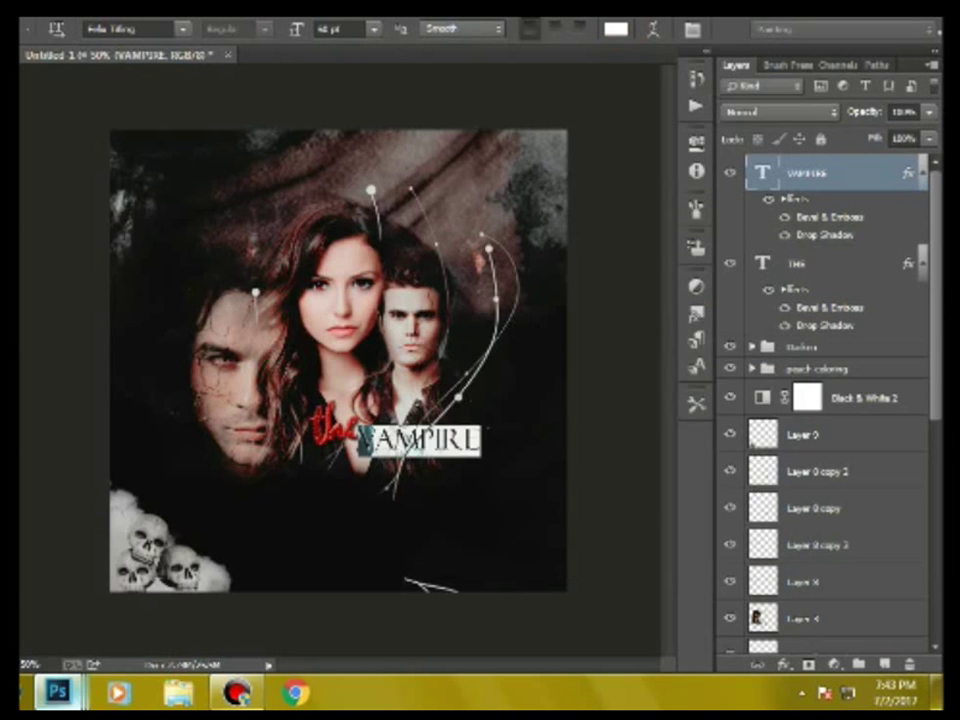
# Duplicate the red 'the' layer, move it below-right of VAMPIRE and retype it as 'diaries'.
pyautogui.click(790, 264)
pyautogui.hotkey('ctrl', 'j')
pyautogui.moveTo(340, 480); pyautogui.dragTo(510, 520)
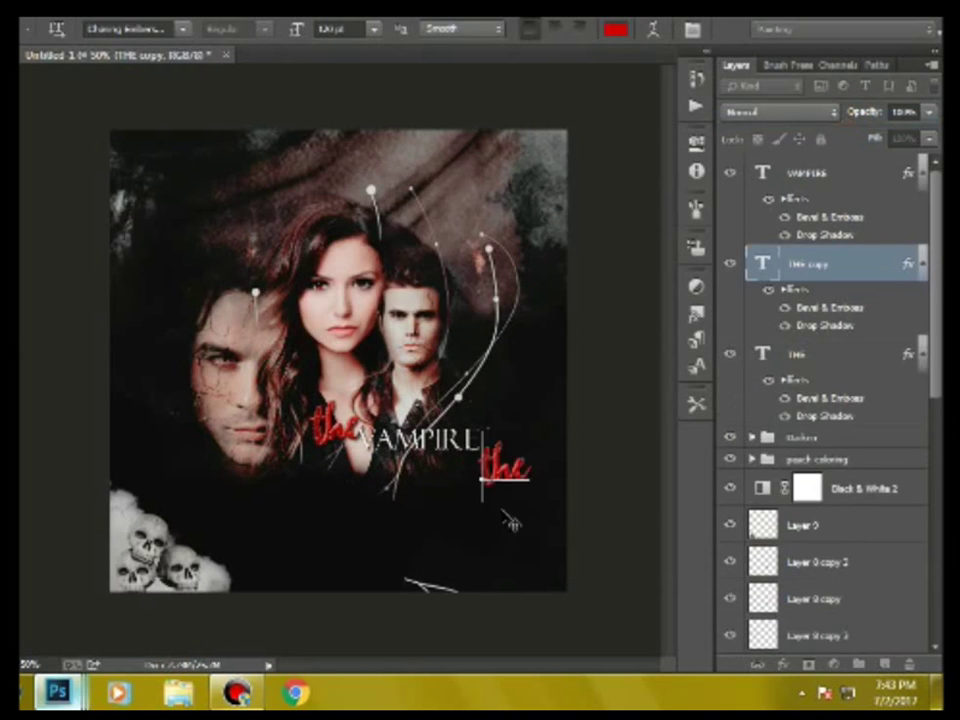
pyautogui.write('diarie')
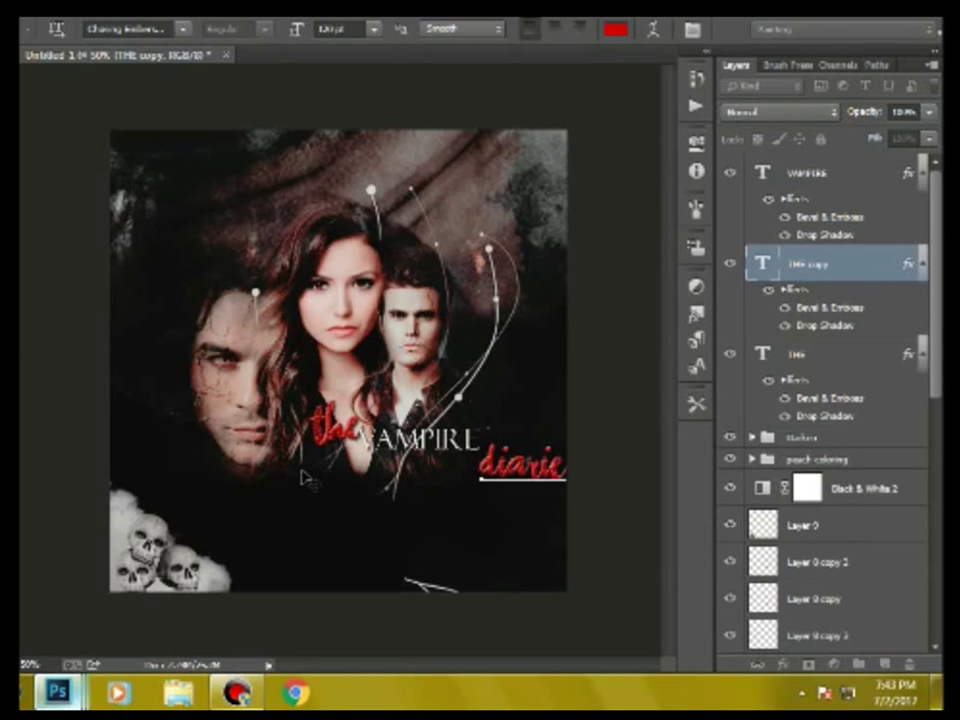
pyautogui.write('s')
pyautogui.hotkey('ctrl', 'a')
# Set 'diaries' to 100 pt and move its layer to the top of the stack.
pyautogui.click(374, 28)
pyautogui.click(365, 345)
pyautogui.click(374, 28)
pyautogui.click(343, 28)
pyautogui.write('100')
pyautogui.press('Return')
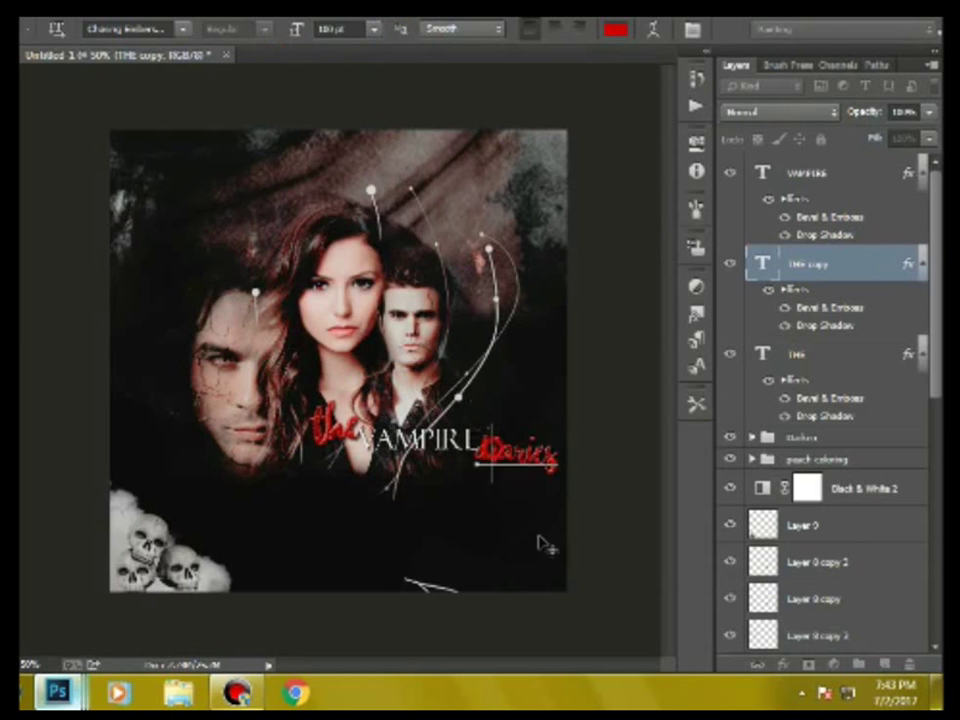
pyautogui.hotkey('ctrl', 'Return')
pyautogui.press('y')
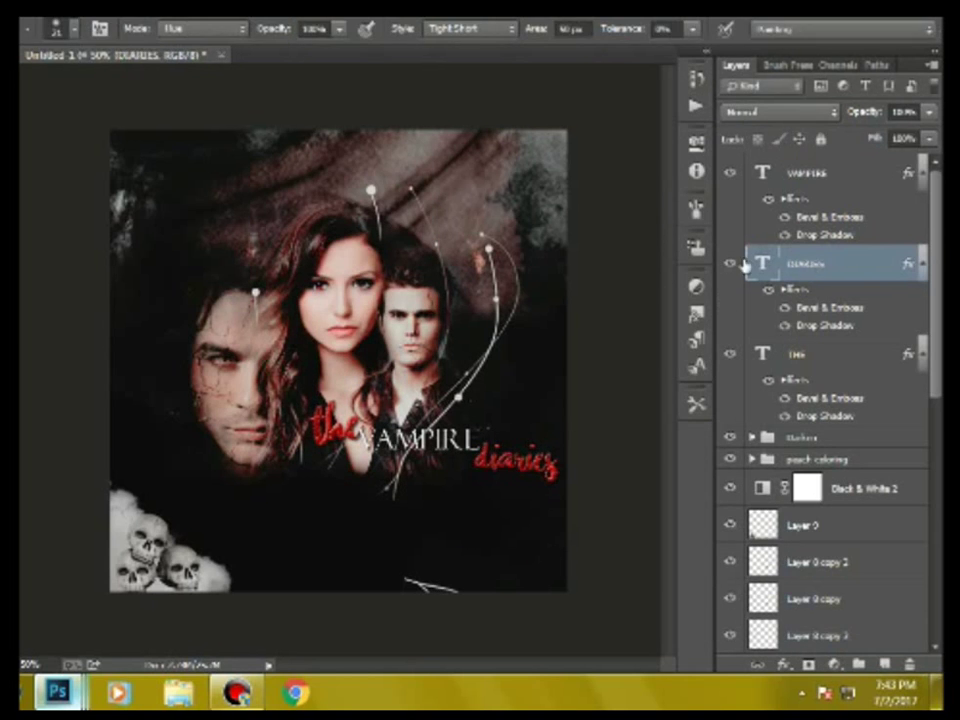
pyautogui.moveTo(836, 280); pyautogui.dragTo(836, 172)
# Check VAMPIRE's blending options, then give VAMPIRE a smaller font size.
pyautogui.click(836, 263)
pyautogui.rightClick(836, 263)
pyautogui.click(840, 289)
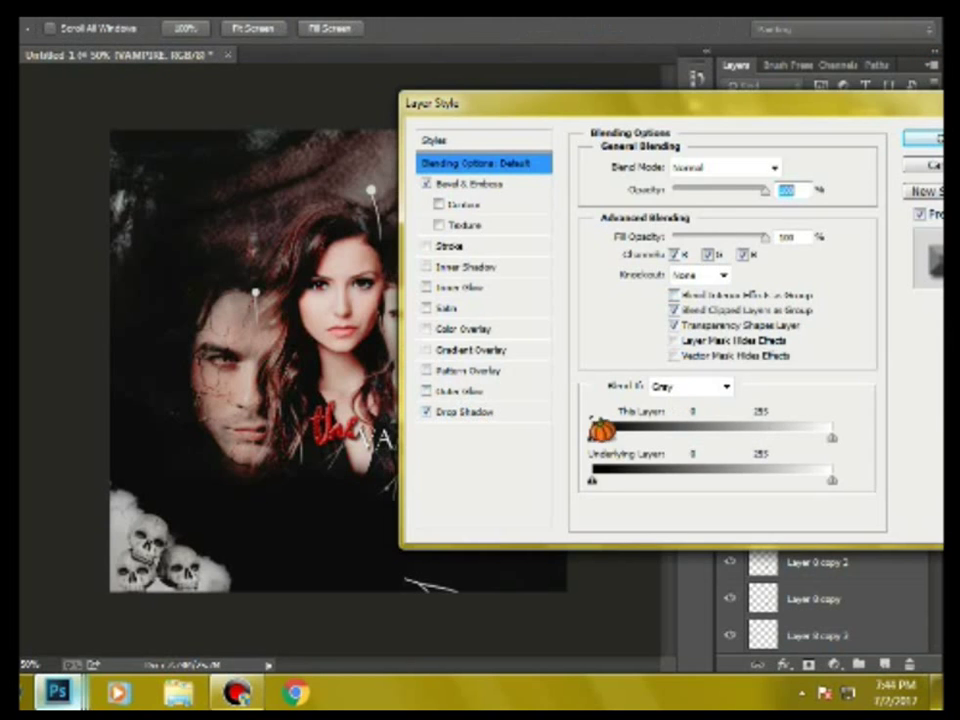
pyautogui.click(922, 138)
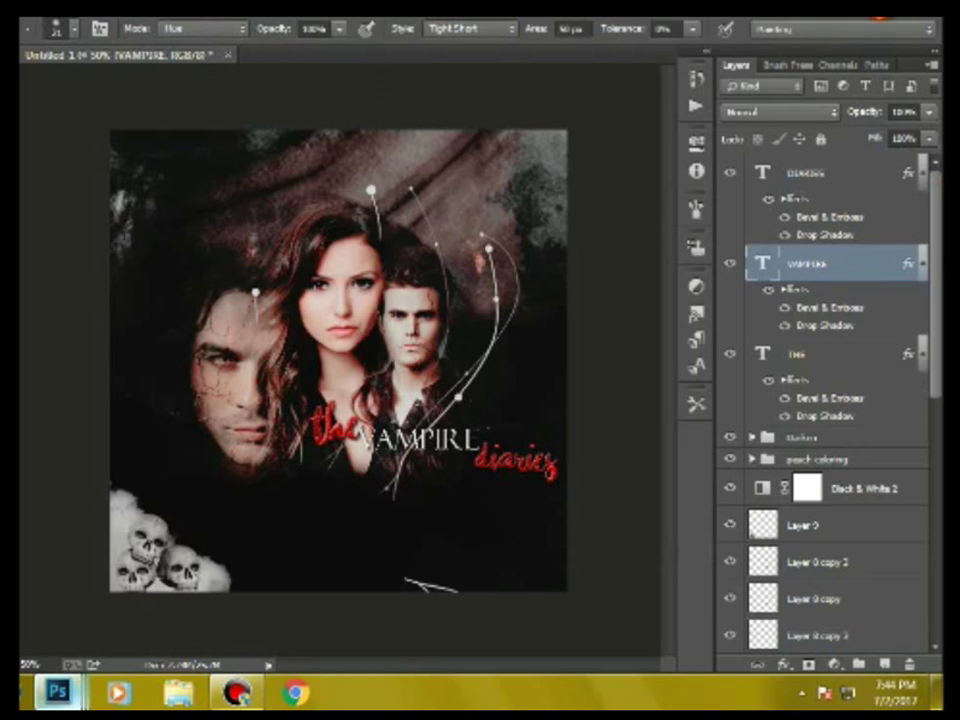
pyautogui.doubleClick(762, 263)
pyautogui.click(373, 28)
pyautogui.click(354, 313)
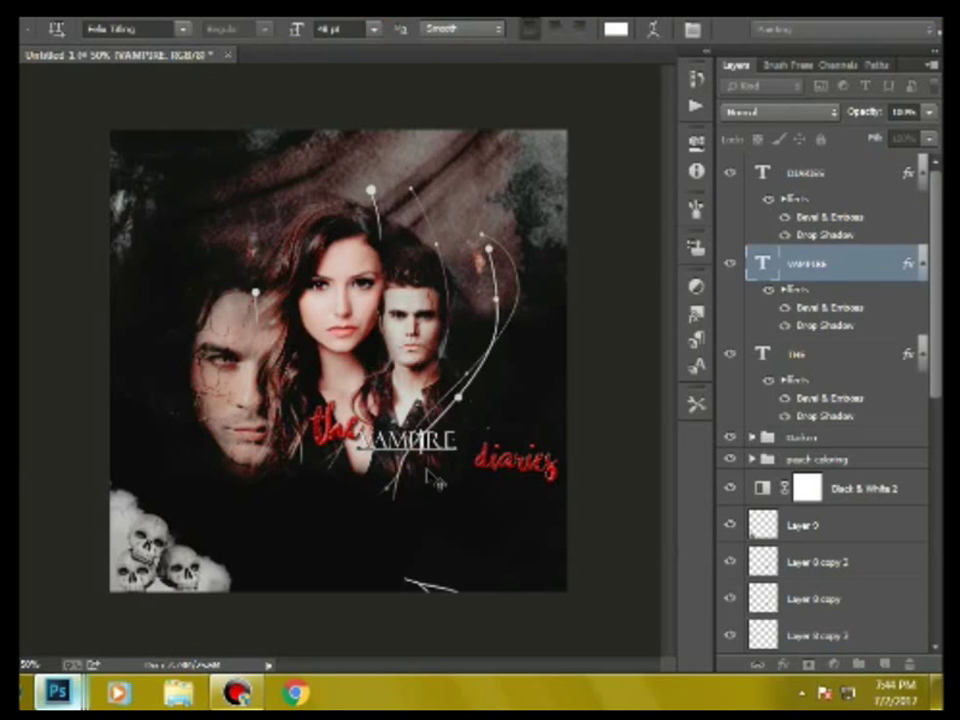
# Reposition the red 'the' down-left and move VAMPIRE down beside it.
pyautogui.click(300, 472)
pyautogui.moveTo(318, 533); pyautogui.dragTo(350, 515)
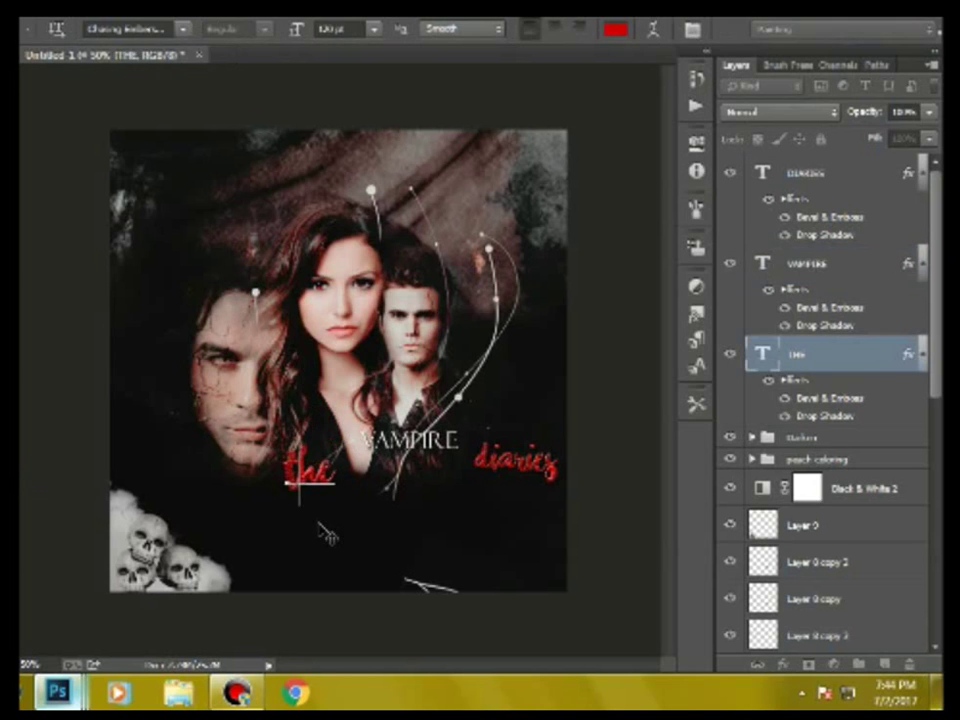
pyautogui.moveTo(410, 445); pyautogui.dragTo(388, 485)
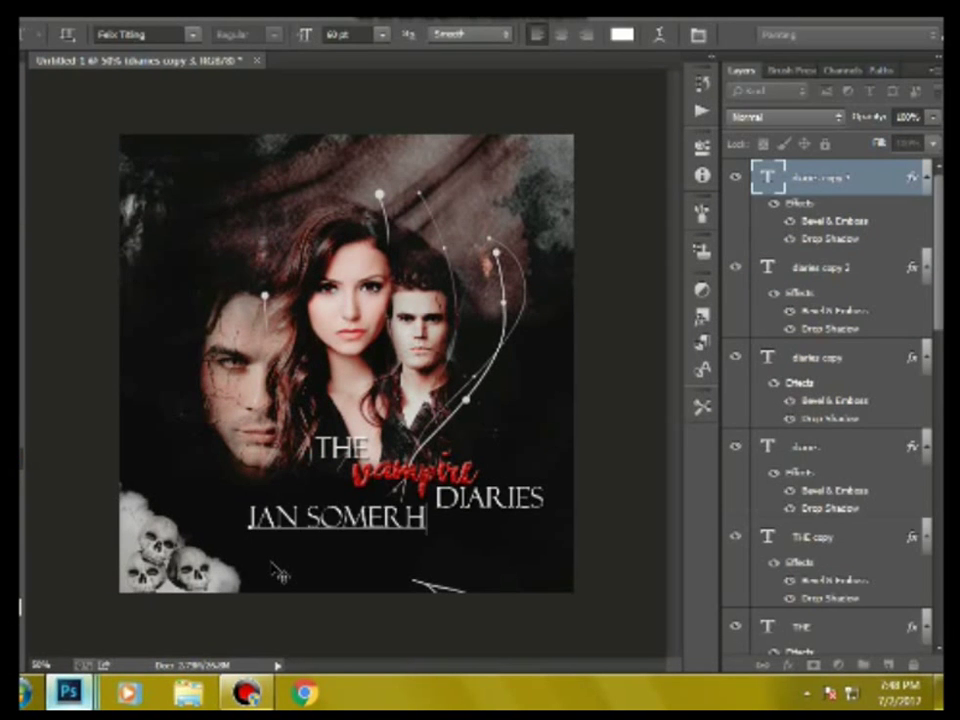
# Finish the cast-name line, size it to 24 pt and move it near the bottom edge.
pyautogui.write('DER')
pyautogui.hotkey('ctrl', 'a')
pyautogui.click(381, 34)
pyautogui.click(392, 246)
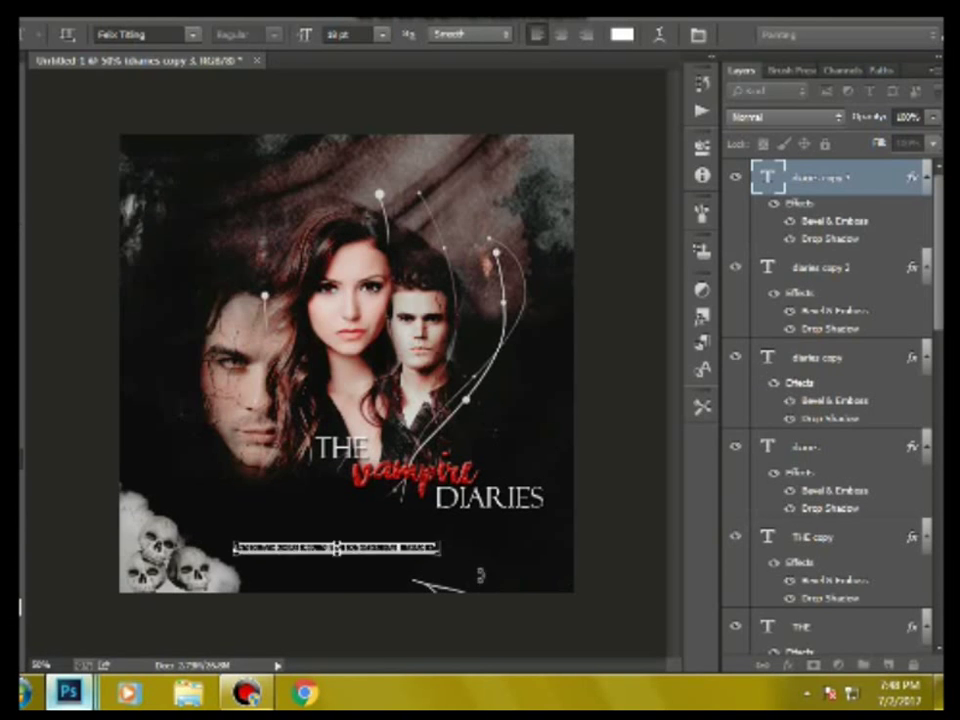
pyautogui.click(381, 34)
pyautogui.click(372, 247)
pyautogui.moveTo(425, 597); pyautogui.dragTo(437, 620)
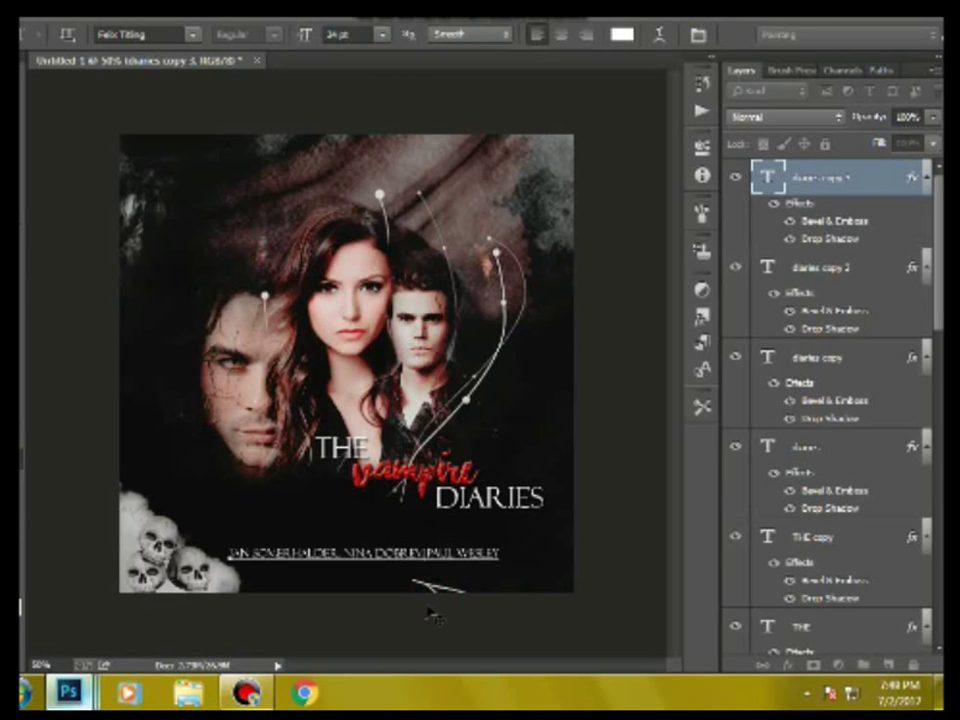
pyautogui.hotkey('ctrl', 'Return')
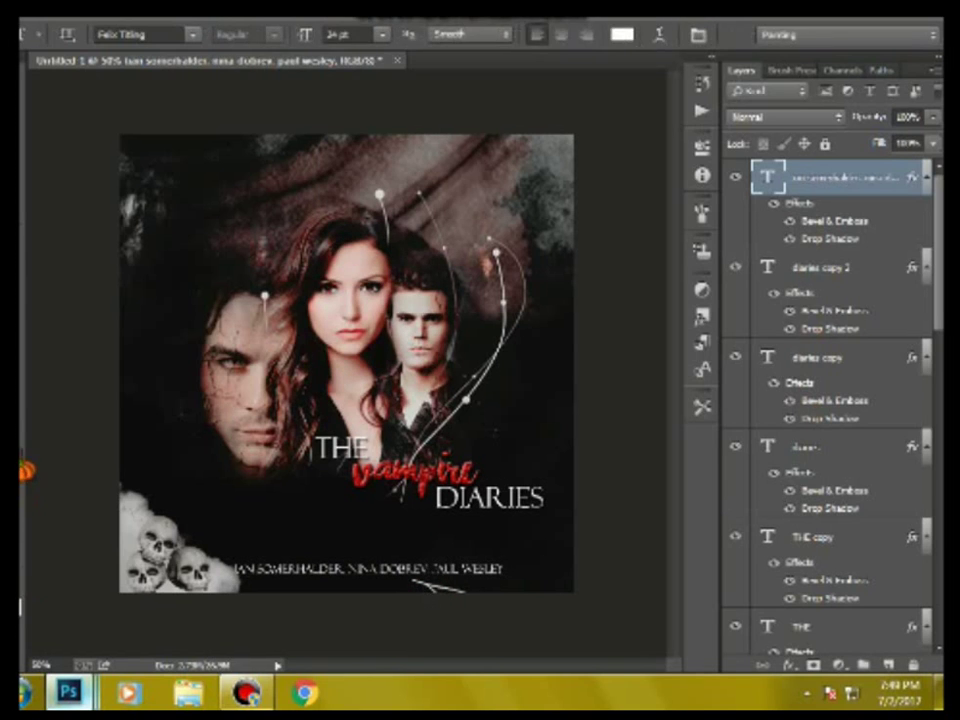
pyautogui.click(430, 567)
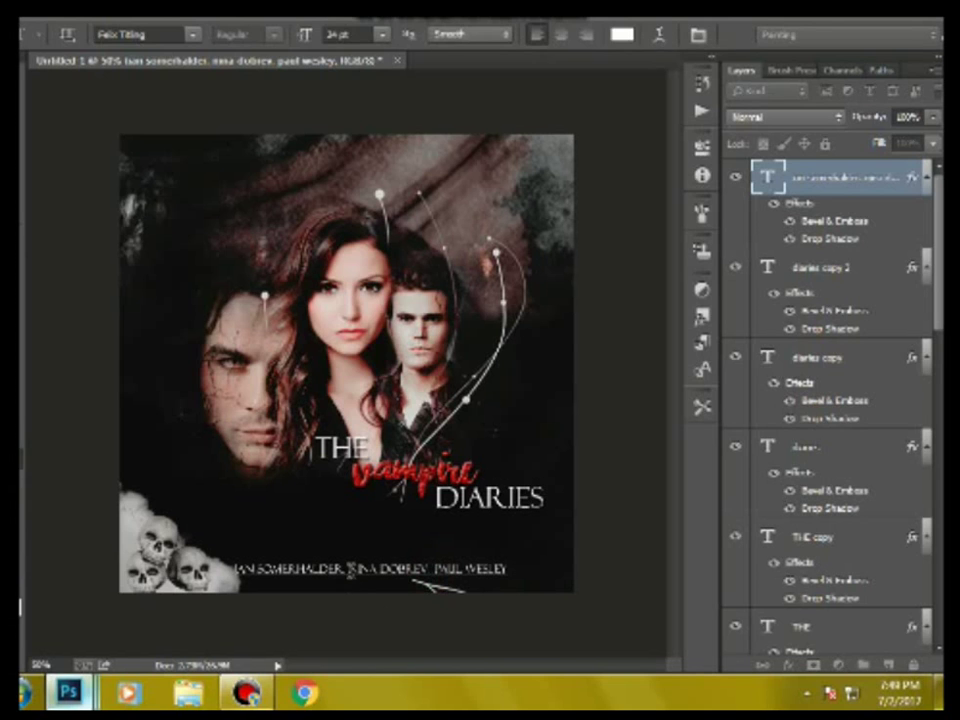
# Duplicate the cast-names text layer from the Layers panel menu.
pyautogui.press('v')
pyautogui.click(935, 72)
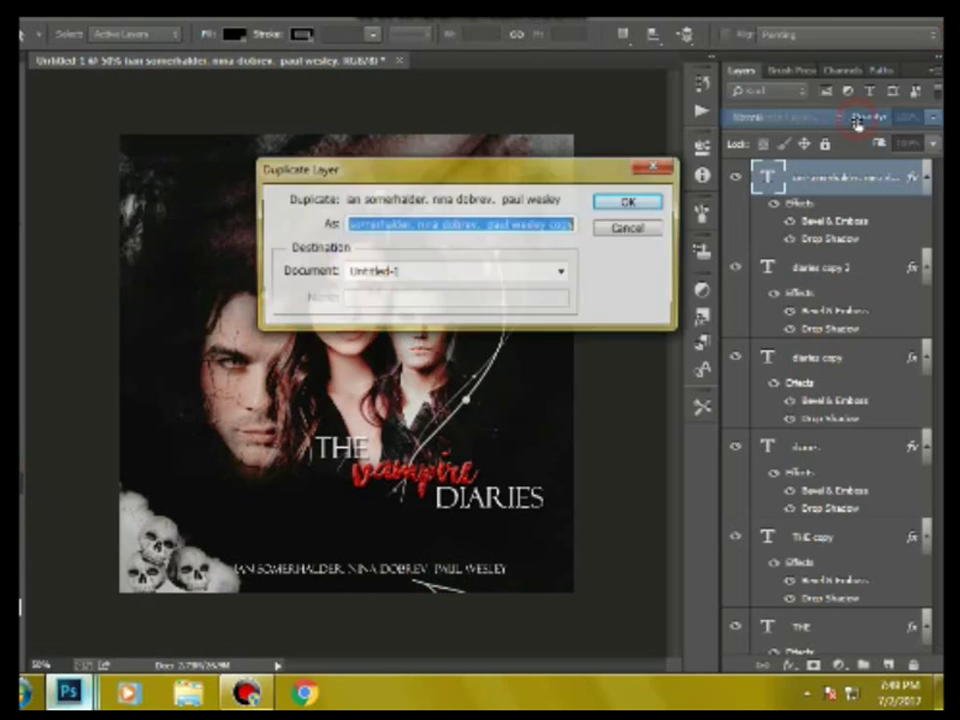
pyautogui.click(600, 90)
pyautogui.press('Return')
# Float the poster document in its own window and view it full screen.
pyautogui.press('t')
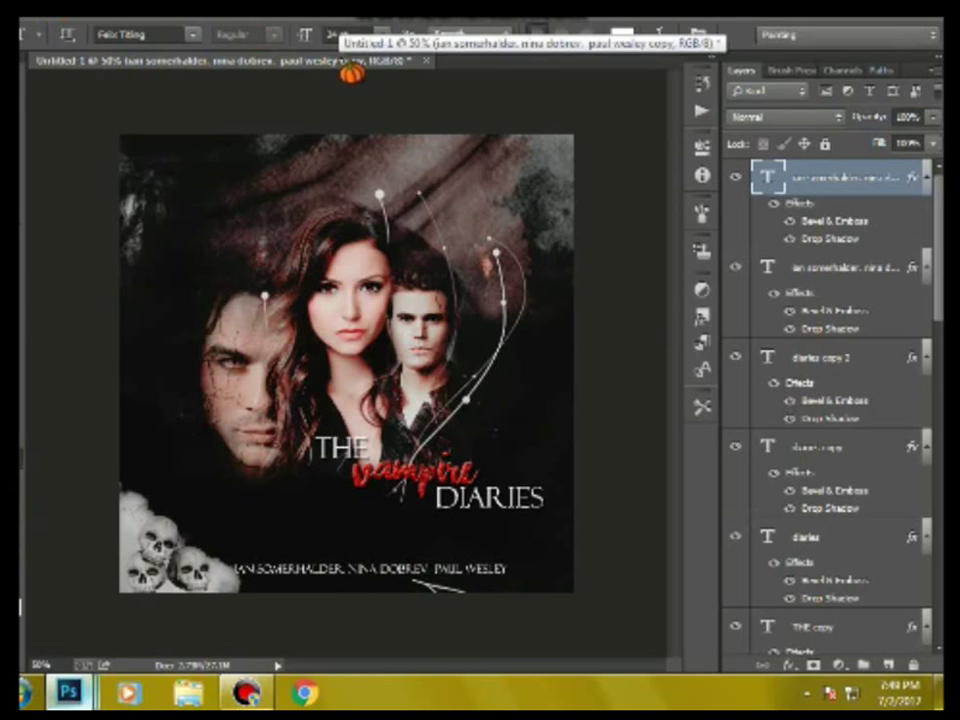
pyautogui.moveTo(352, 72); pyautogui.dragTo(330, 75)
pyautogui.press('f')
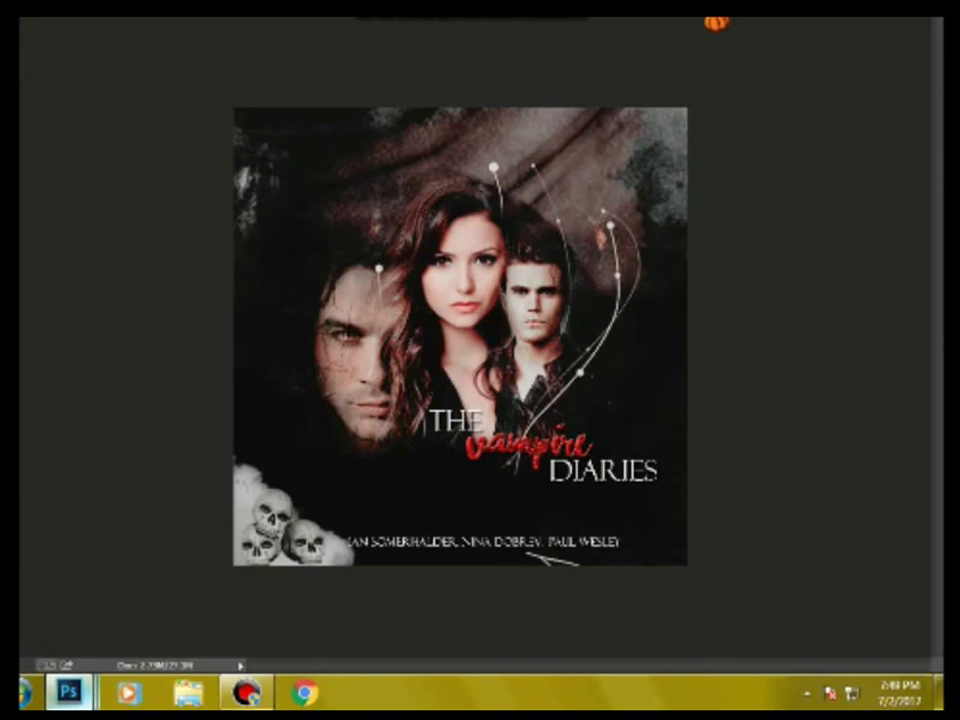